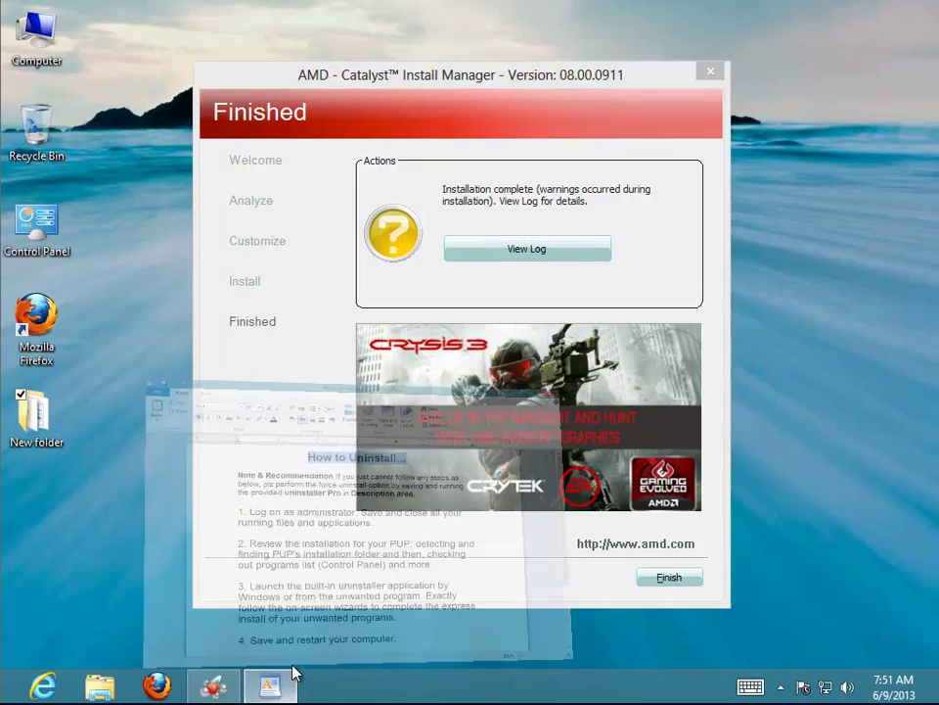
# Step: Read the recommendation note and the six numbered steps in the How to Uninstall document, and minimize the document
pyautogui.moveTo(617, 276); pyautogui.dragTo(178, 230)
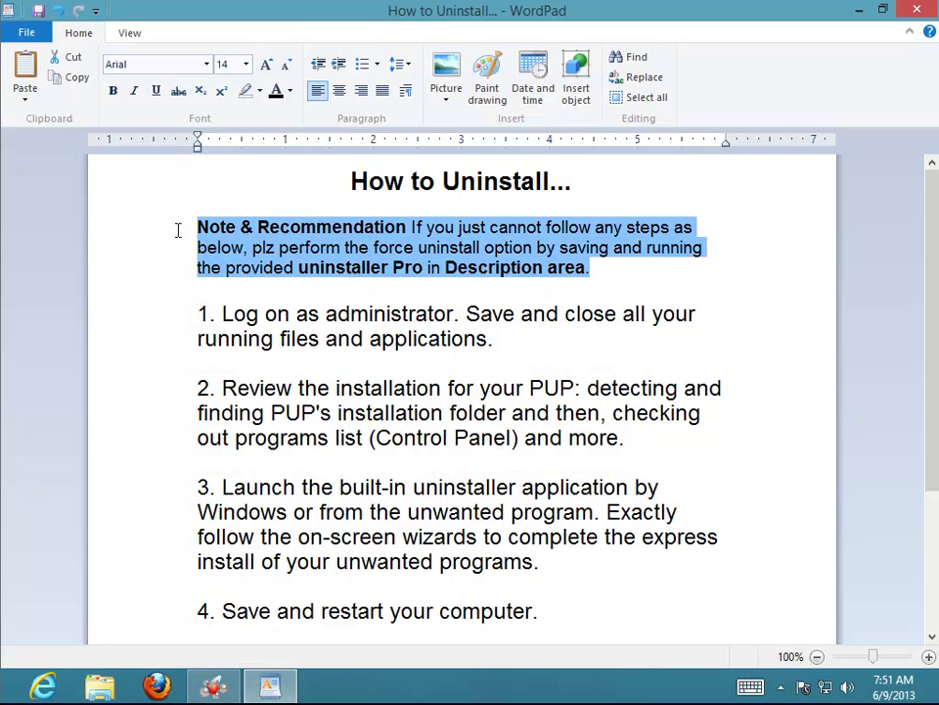
pyautogui.moveTo(543, 342); pyautogui.dragTo(182, 307)
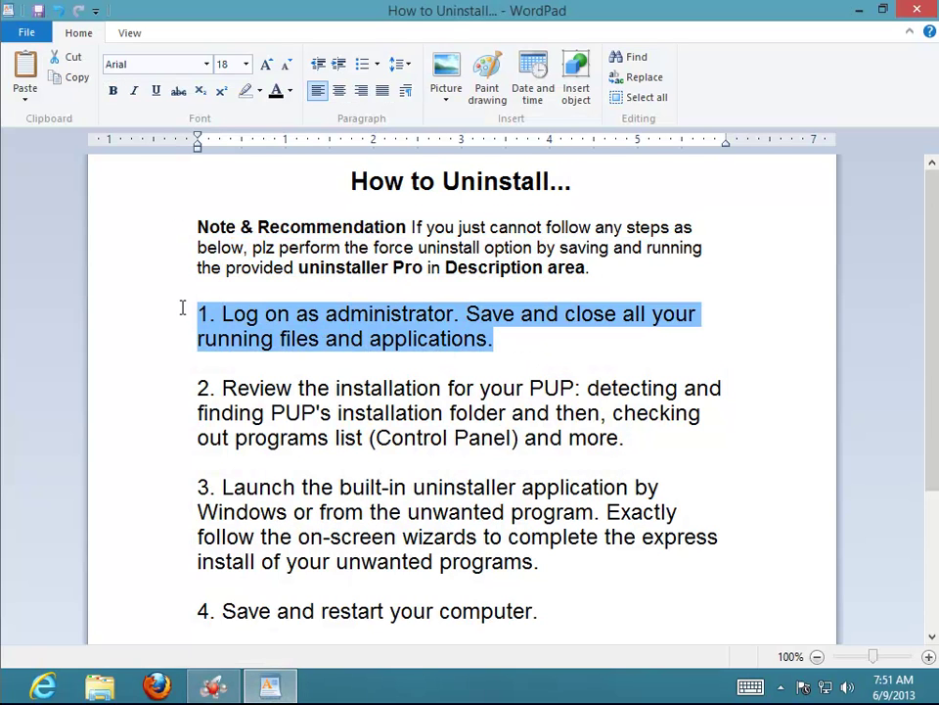
pyautogui.moveTo(664, 436); pyautogui.dragTo(99, 386)
pyautogui.scroll(-3, 287, 431)
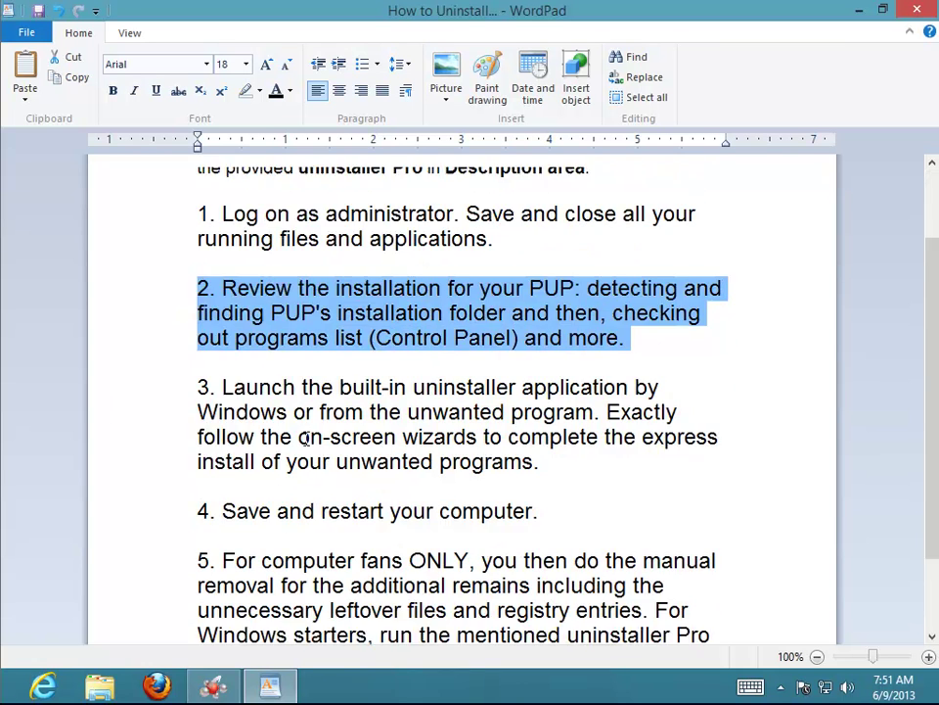
pyautogui.moveTo(544, 423); pyautogui.dragTo(176, 353)
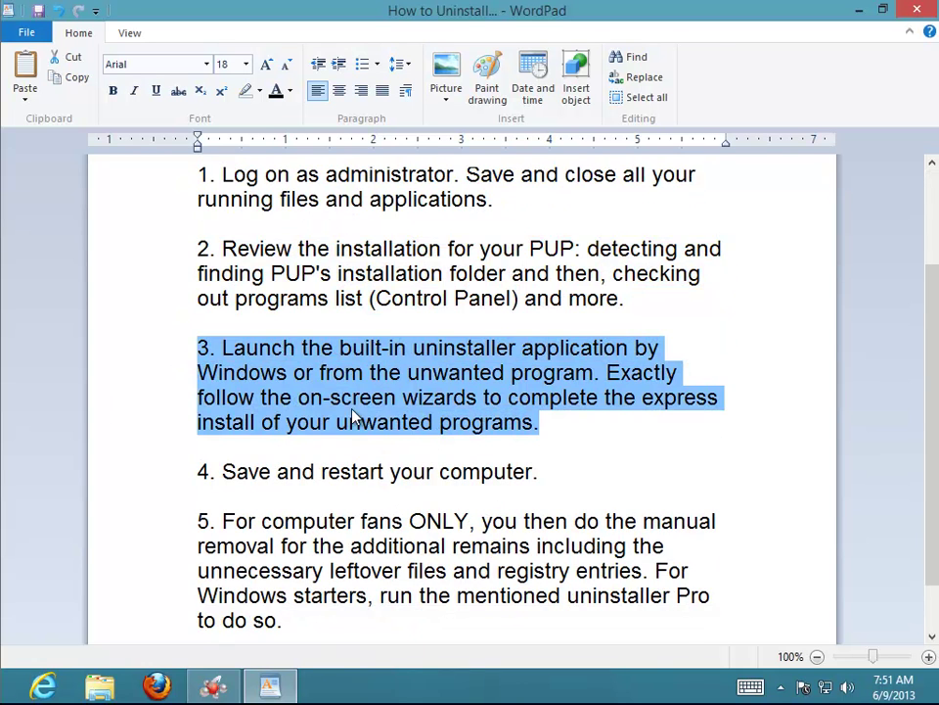
pyautogui.scroll(-1, 340, 416)
pyautogui.moveTo(541, 409); pyautogui.dragTo(193, 409)
pyautogui.moveTo(297, 557); pyautogui.dragTo(191, 458)
pyautogui.moveTo(350, 635); pyautogui.dragTo(187, 608)
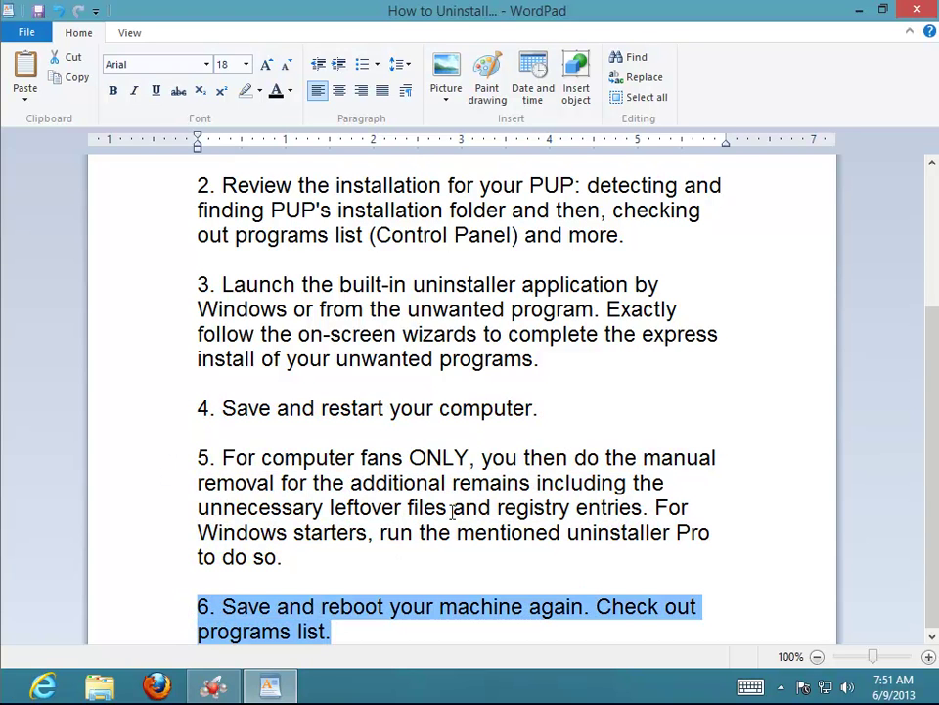
pyautogui.scroll(3, 608, 519)
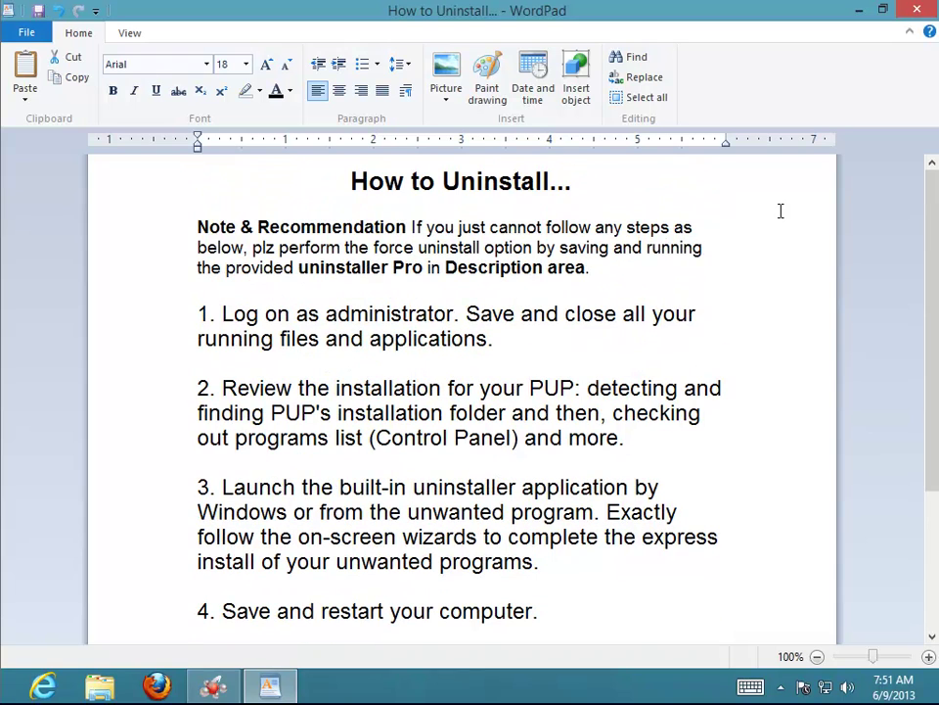
pyautogui.moveTo(934, 187)
pyautogui.mouseDown()
pyautogui.moveTo(933, 360)
pyautogui.moveTo(933, 211)
pyautogui.mouseUp()
pyautogui.click(737, 201)
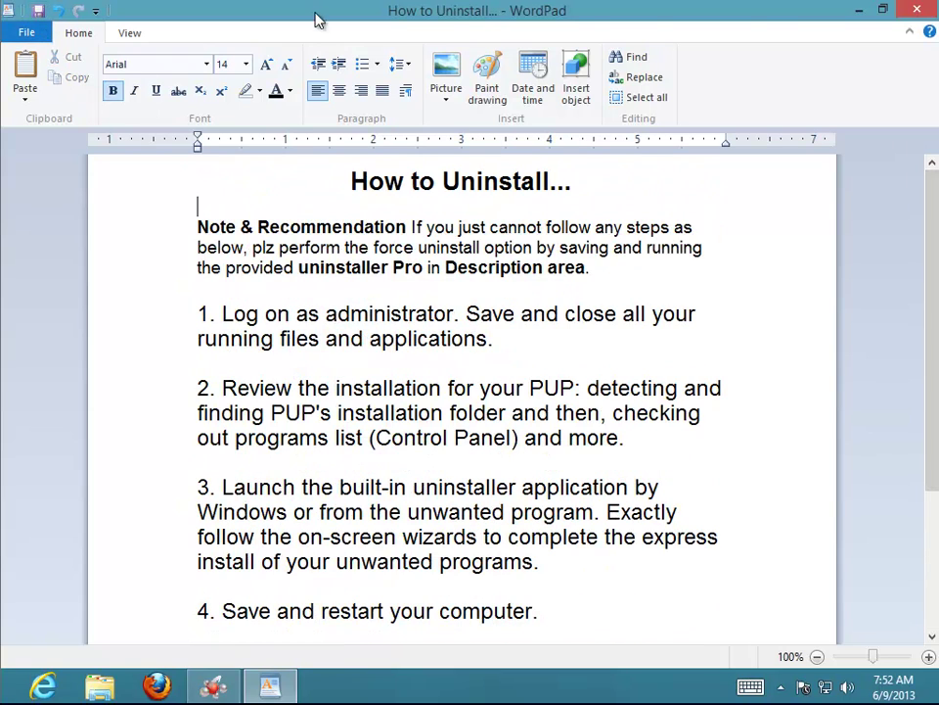
pyautogui.click(860, 10)
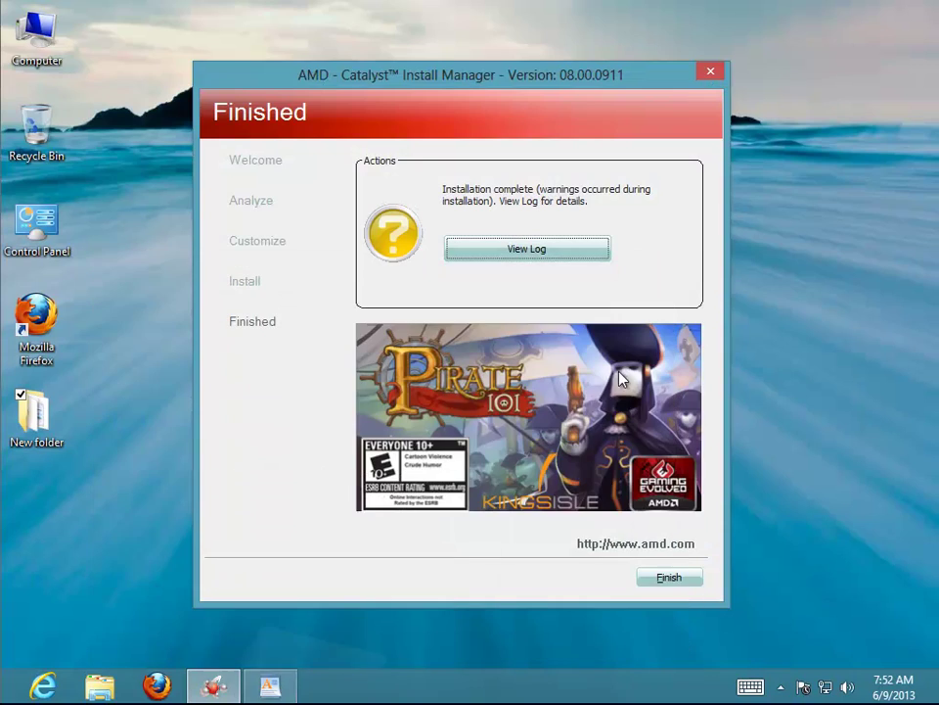
# Step: Open Task Manager, arrange it beside the AMD Catalyst Install Manager window, and expand it to the detailed view
pyautogui.rightClick(423, 698)
pyautogui.click(470, 629)
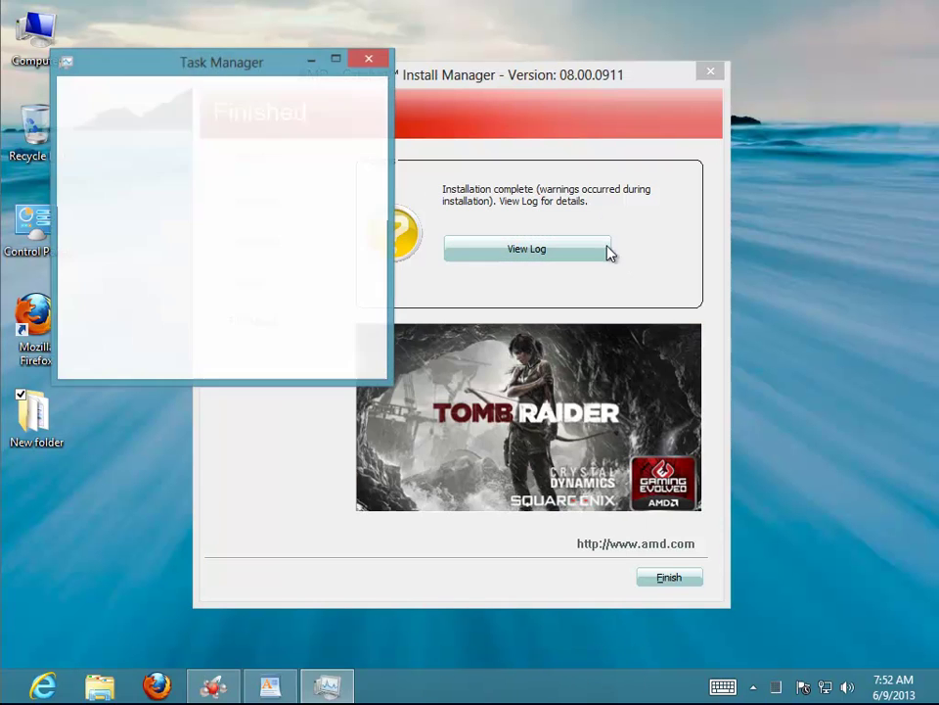
pyautogui.moveTo(577, 83); pyautogui.dragTo(388, 25)
pyautogui.click(327, 685)
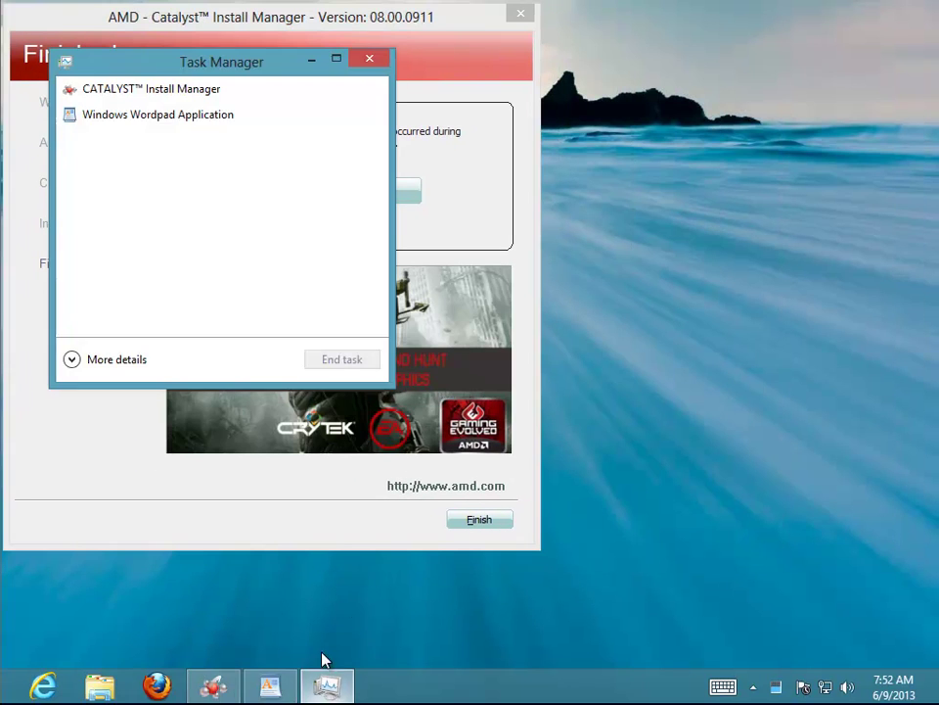
pyautogui.moveTo(249, 68); pyautogui.dragTo(564, 149)
pyautogui.click(525, 542)
# Step: Look through the running processes and open the file location of CATALYST Install Manager
pyautogui.click(431, 300)
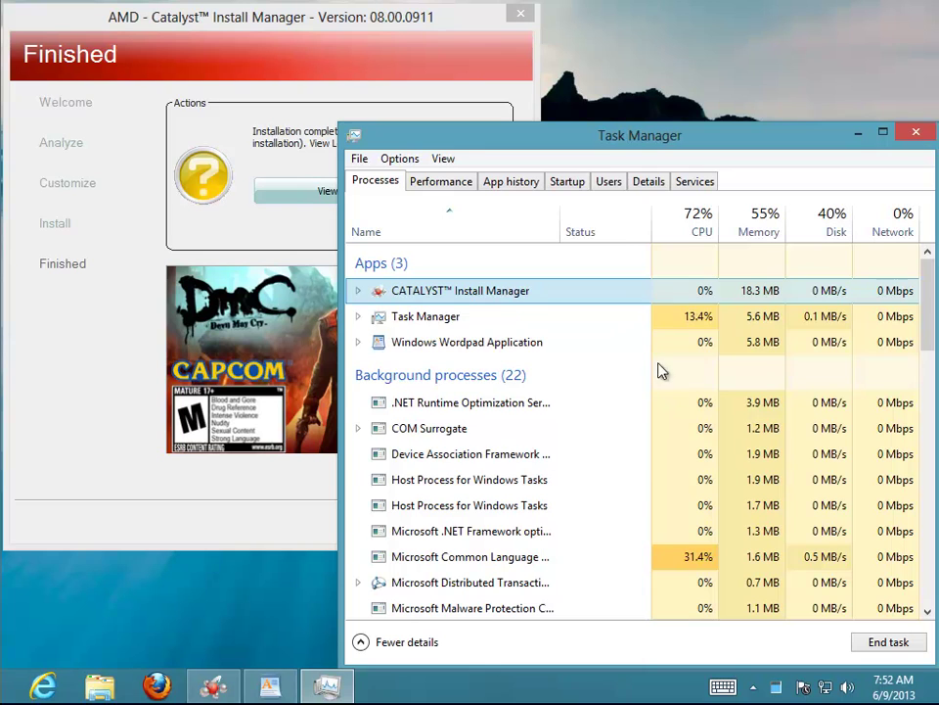
pyautogui.scroll(-5, 564, 523)
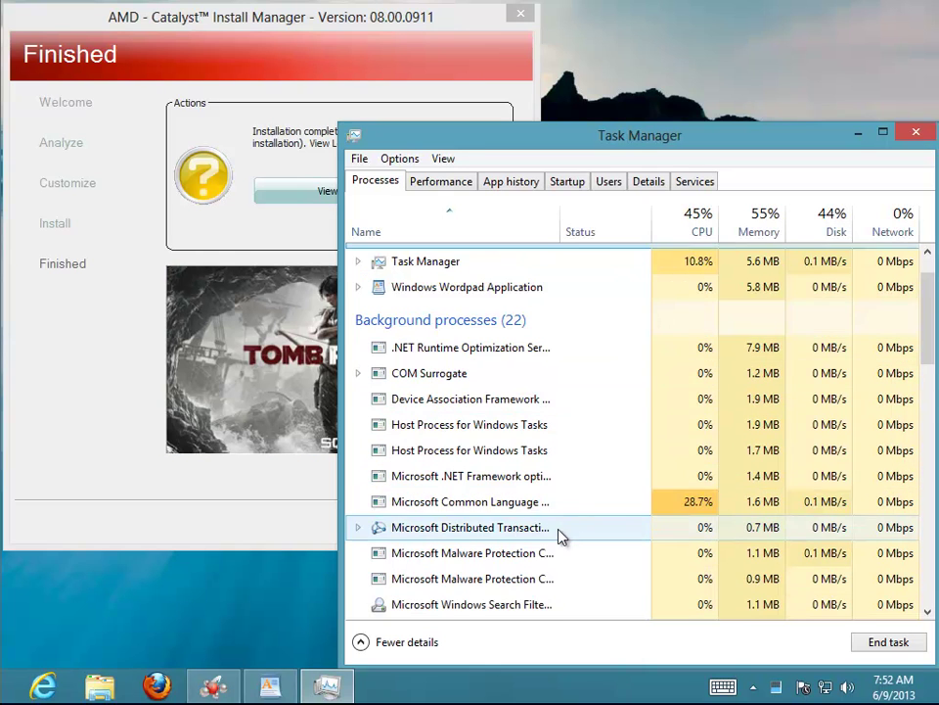
pyautogui.scroll(-9, 565, 548)
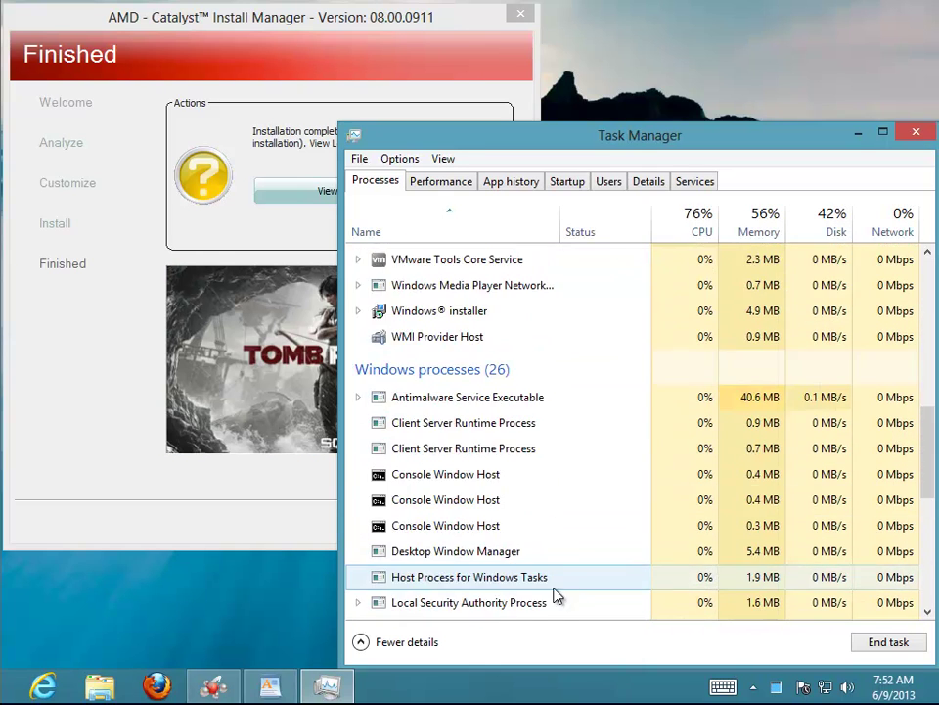
pyautogui.scroll(14, 557, 599)
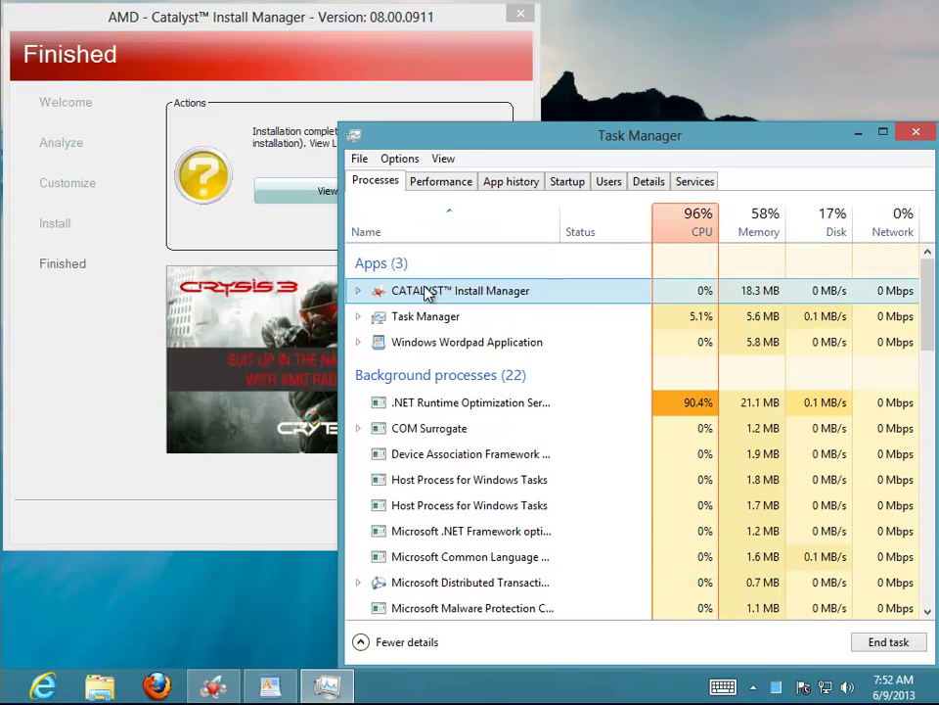
pyautogui.rightClick(425, 290)
pyautogui.click(474, 412)
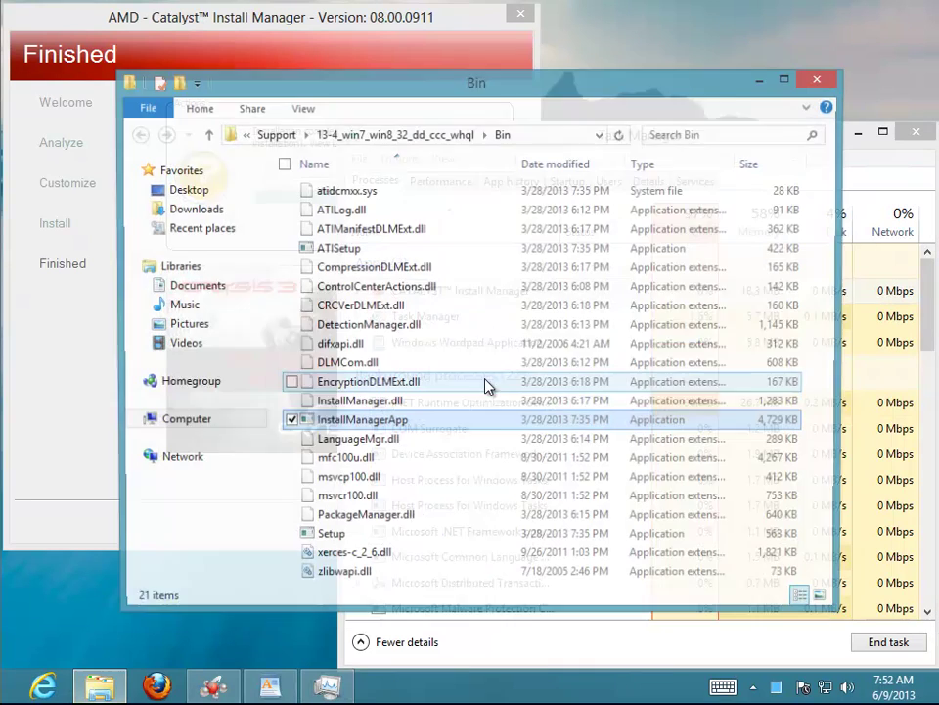
# Step: Go up from the Bin folder to Local Disk (C:) and check the AMD folder's size and contents in its properties
pyautogui.click(276, 137)
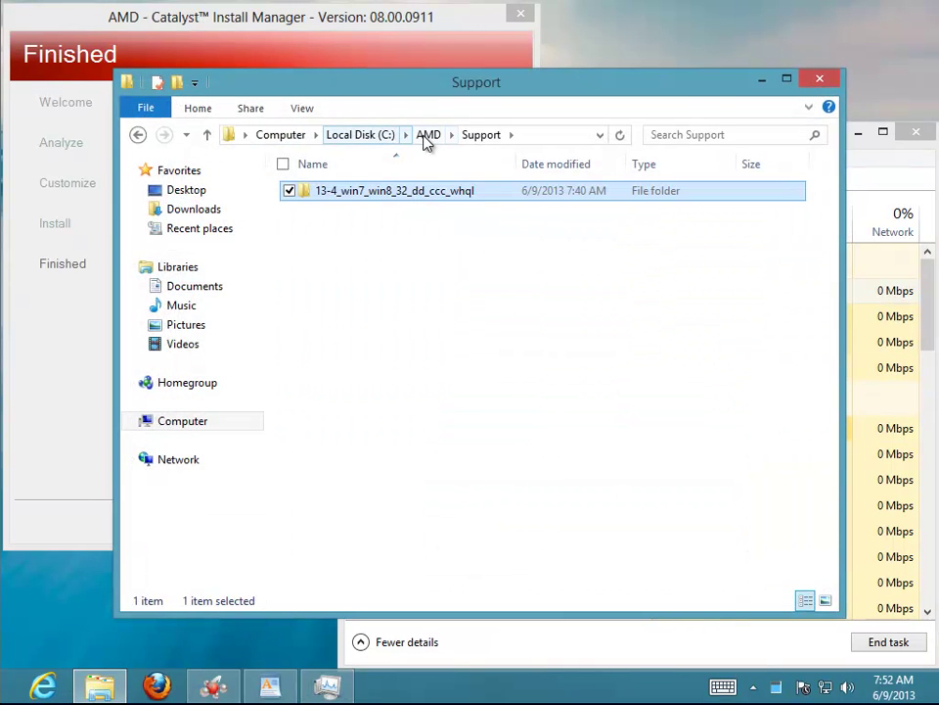
pyautogui.click(428, 138)
pyautogui.click(378, 138)
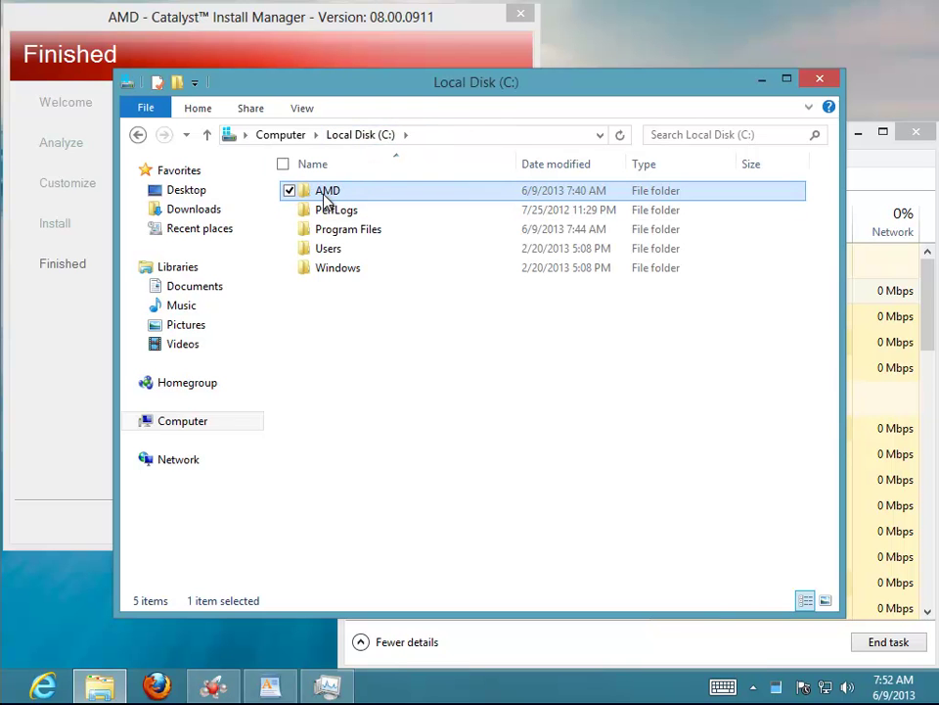
pyautogui.rightClick(326, 199)
pyautogui.click(248, 554)
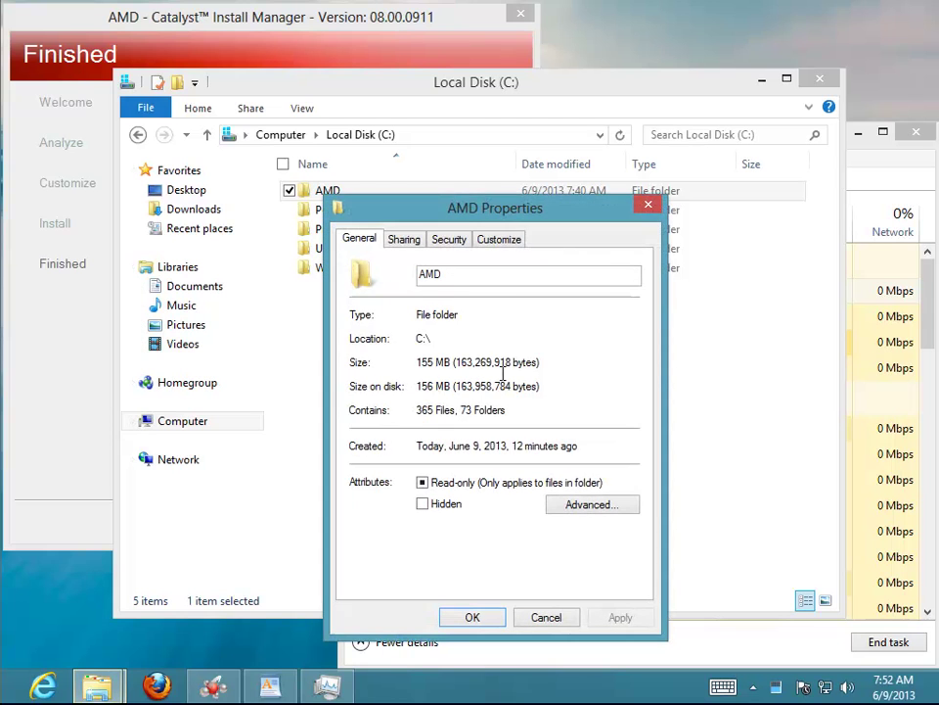
pyautogui.moveTo(541, 361); pyautogui.dragTo(447, 385)
pyautogui.moveTo(549, 417); pyautogui.dragTo(417, 411)
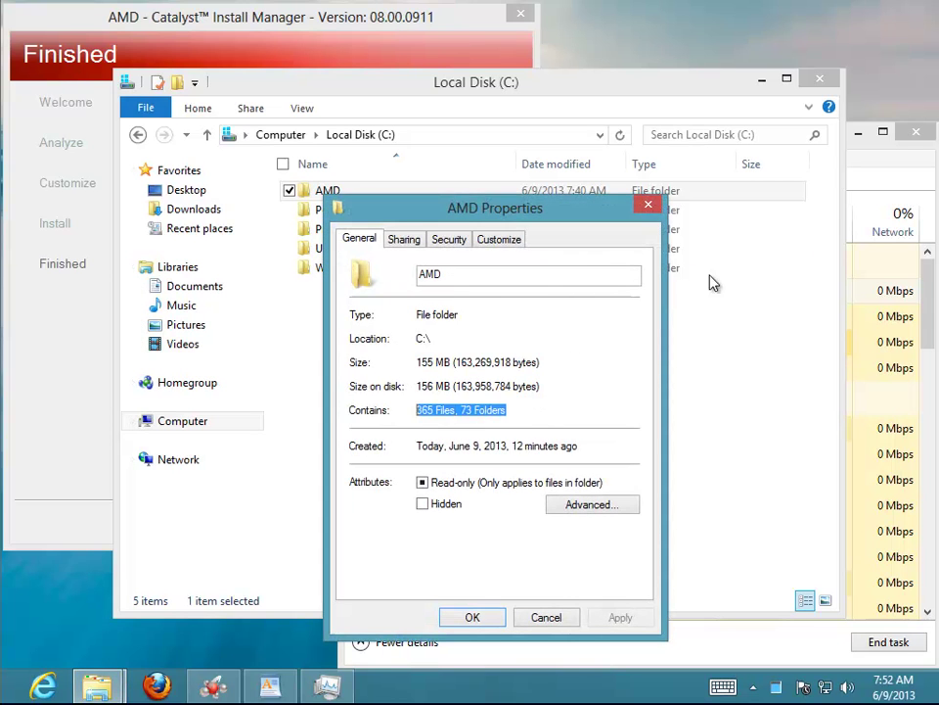
pyautogui.click(648, 204)
# Step: Browse through the AMD and Support folders into the 13-4_win7_win8_32_dd_ccc_whql folder
pyautogui.doubleClick(372, 198)
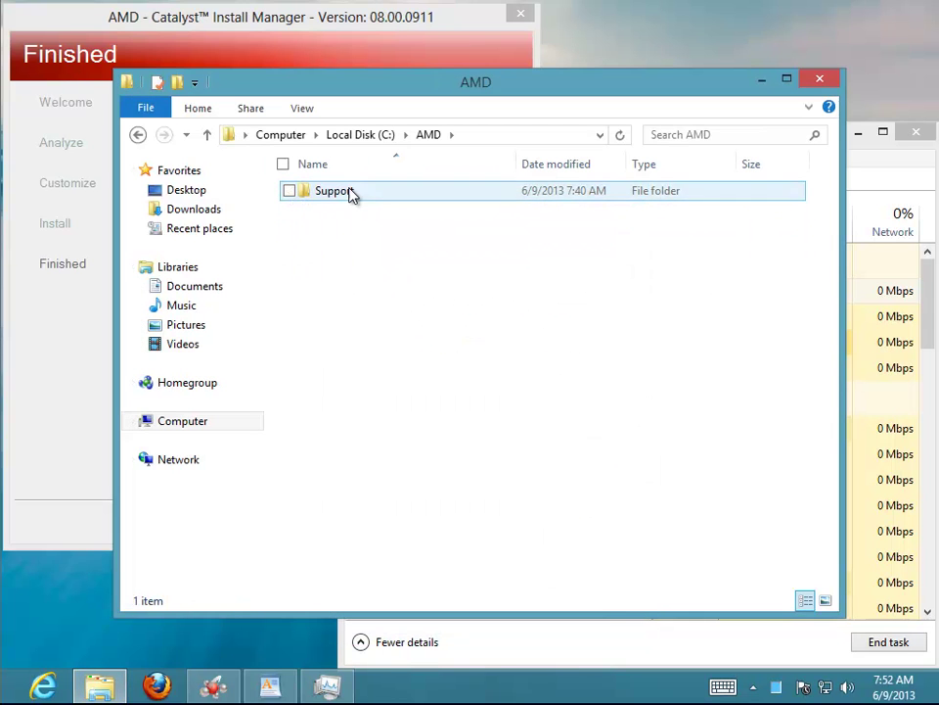
pyautogui.doubleClick(350, 194)
pyautogui.doubleClick(365, 196)
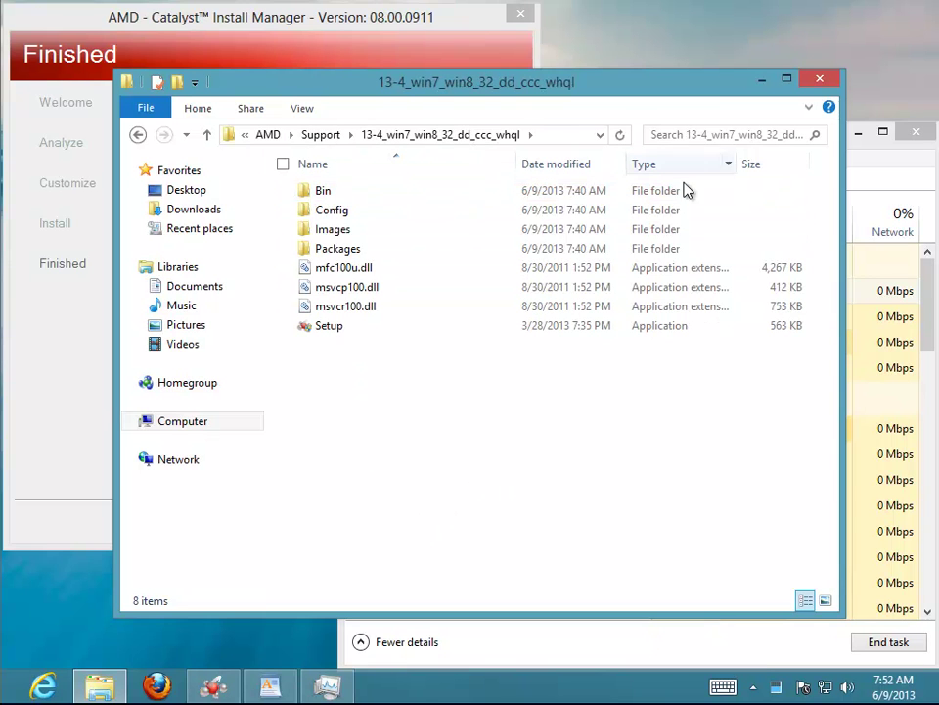
# Step: Minimize the folder window and exit the AMD Catalyst Install Manager, confirming the exit
pyautogui.click(762, 79)
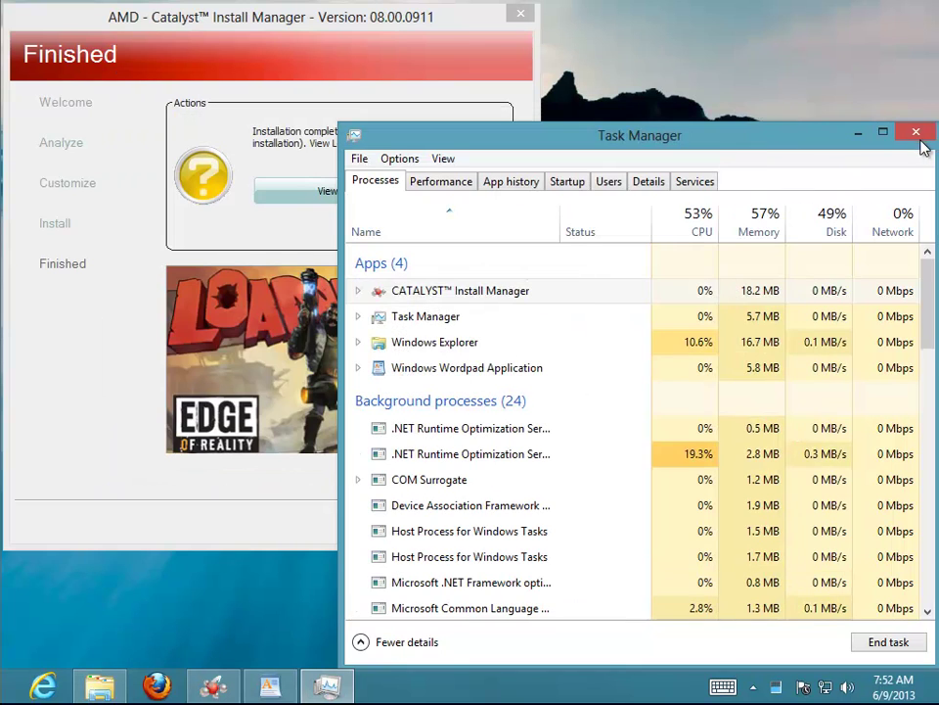
pyautogui.click(520, 14)
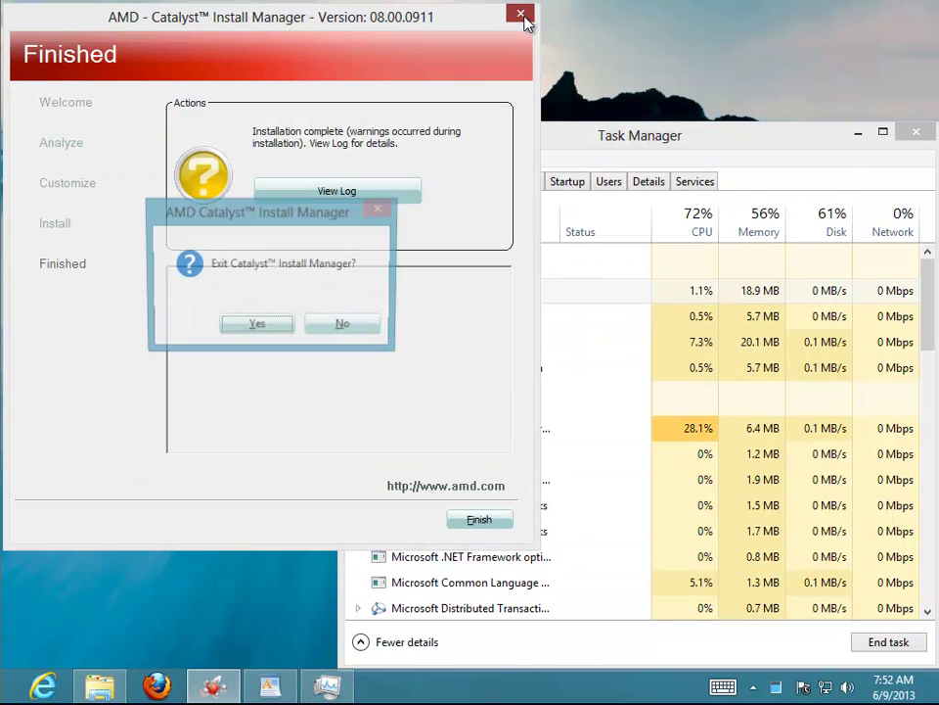
pyautogui.click(282, 328)
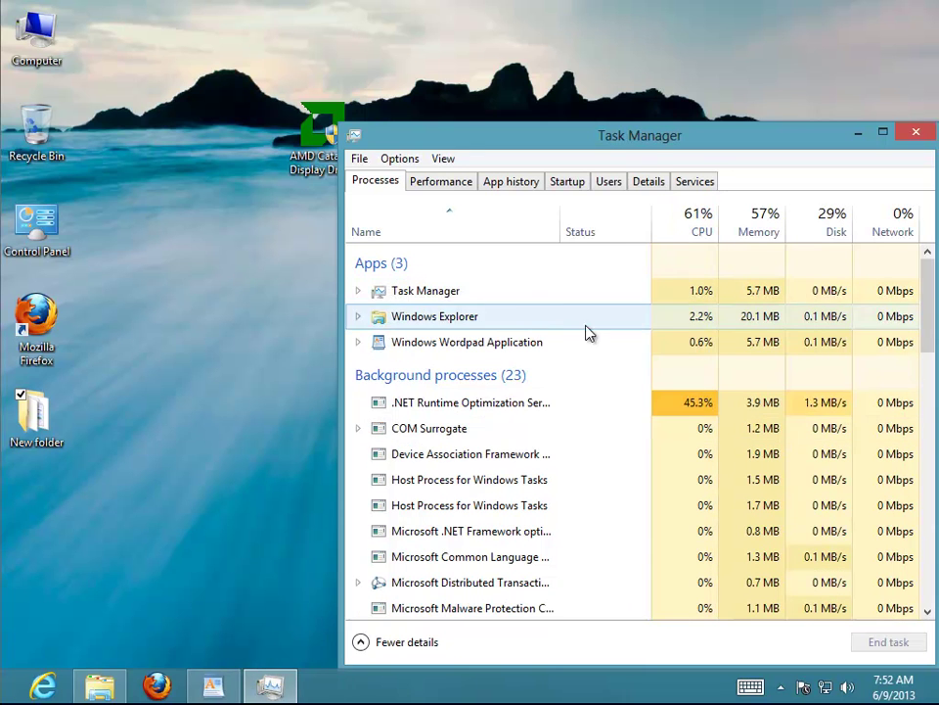
# Step: Check the file location of the COM Surrogate background process, close that folder window, and minimize Task Manager
pyautogui.click(450, 431)
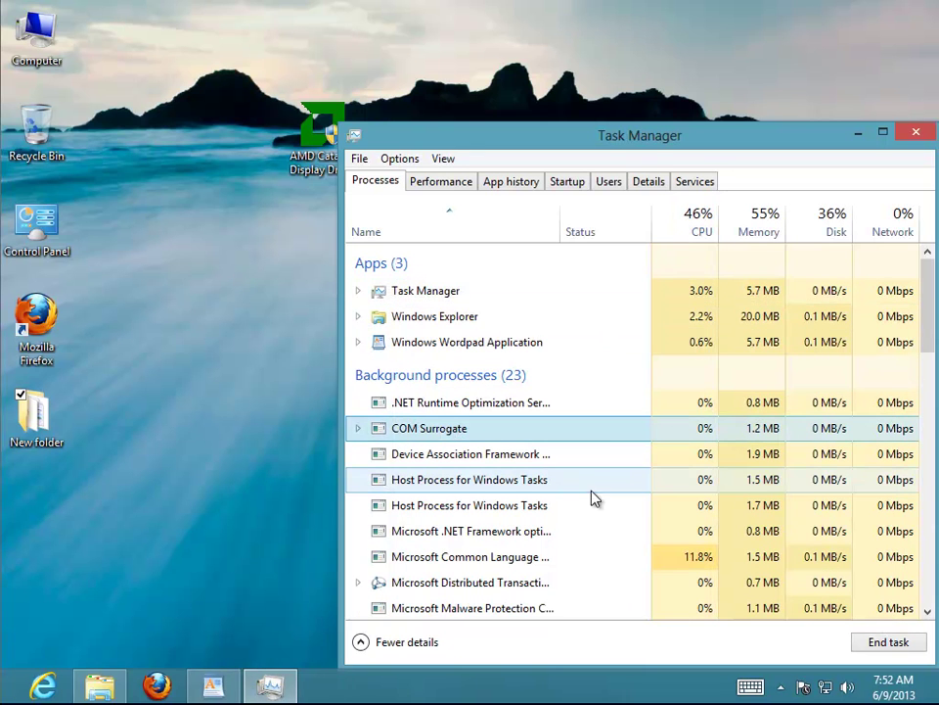
pyautogui.rightClick(455, 431)
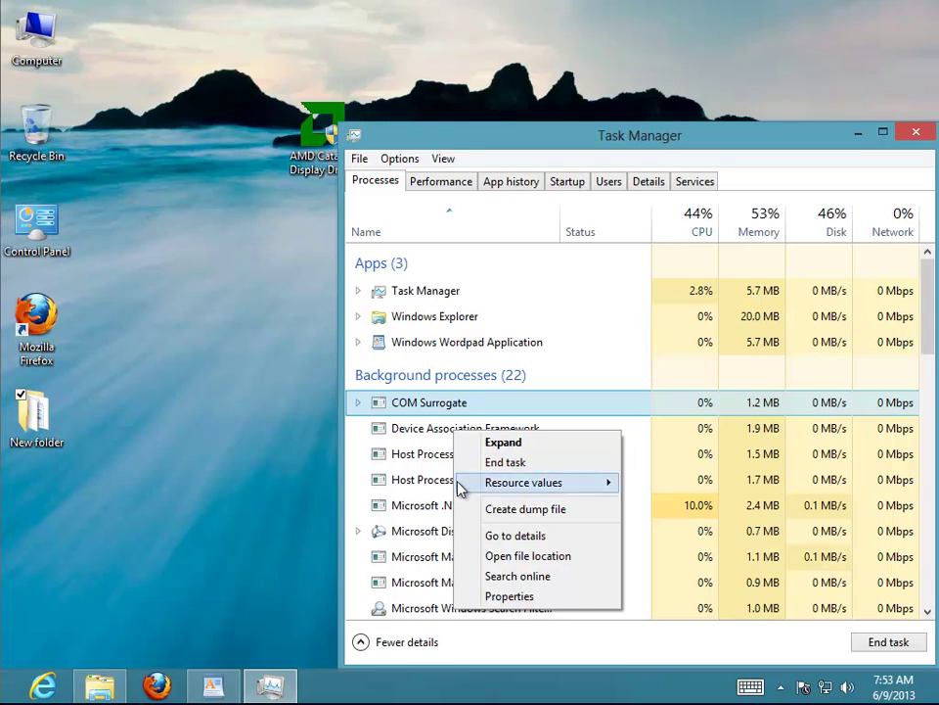
pyautogui.click(509, 556)
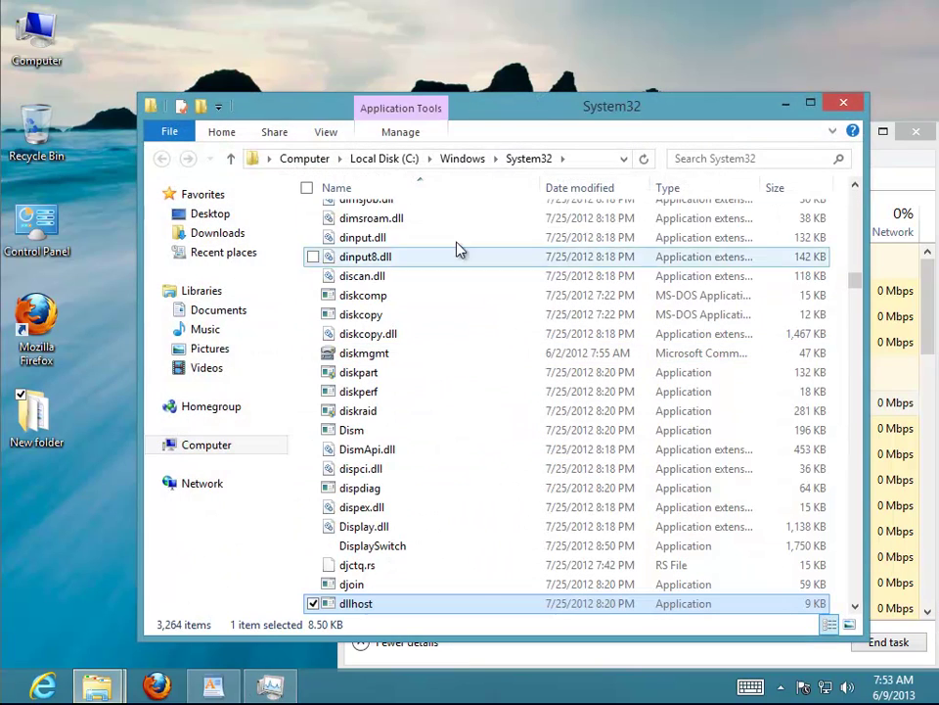
pyautogui.click(852, 103)
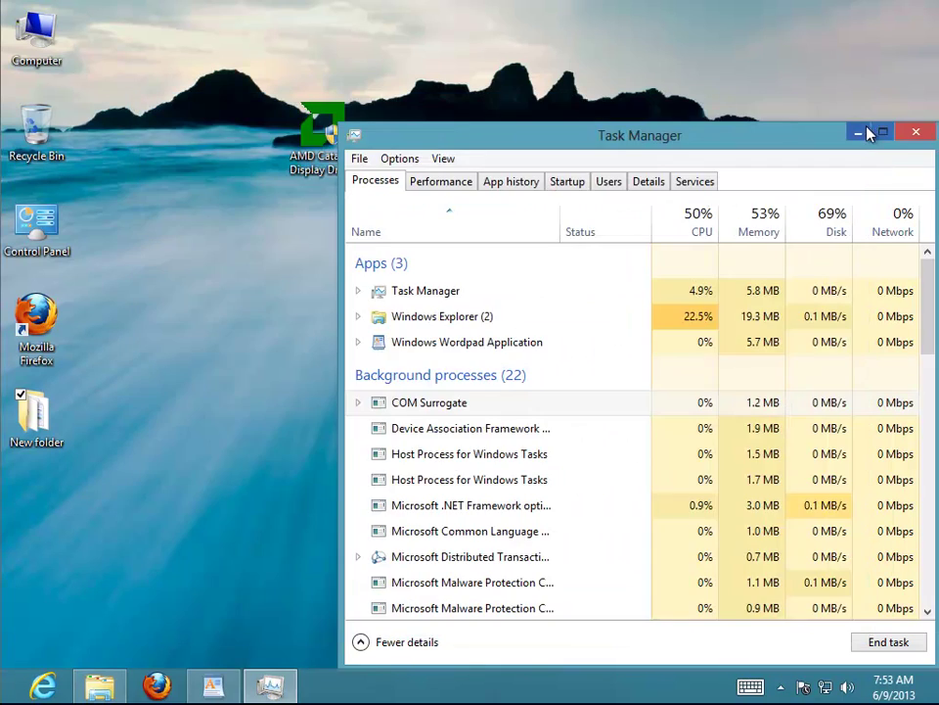
pyautogui.click(854, 132)
# Step: Refresh the desktop and open the Program Files folder on Local Disk (C:)
pyautogui.rightClick(365, 331)
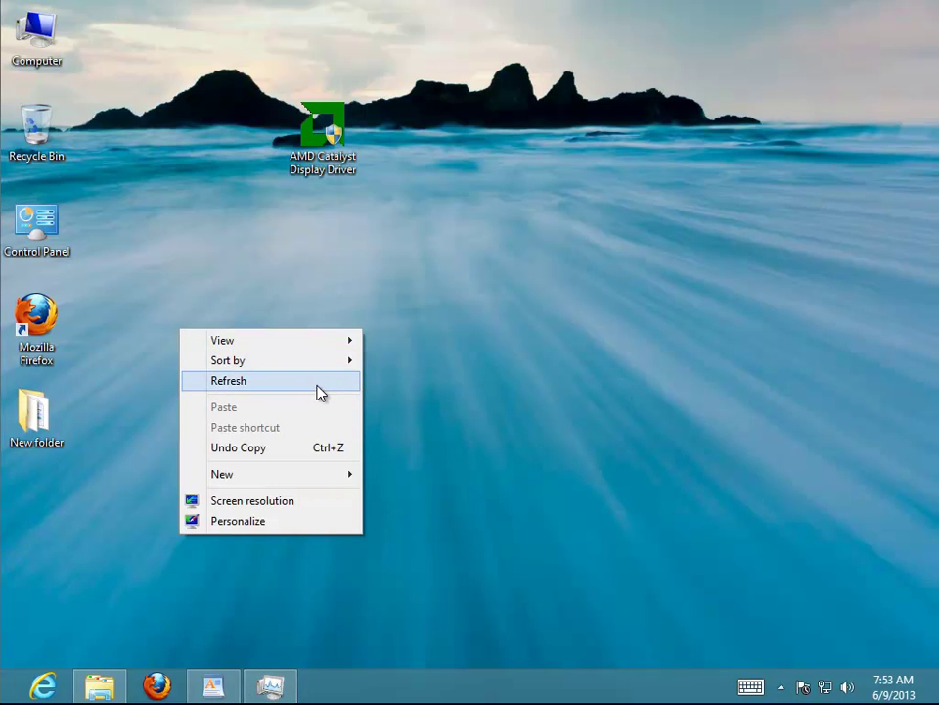
pyautogui.click(316, 382)
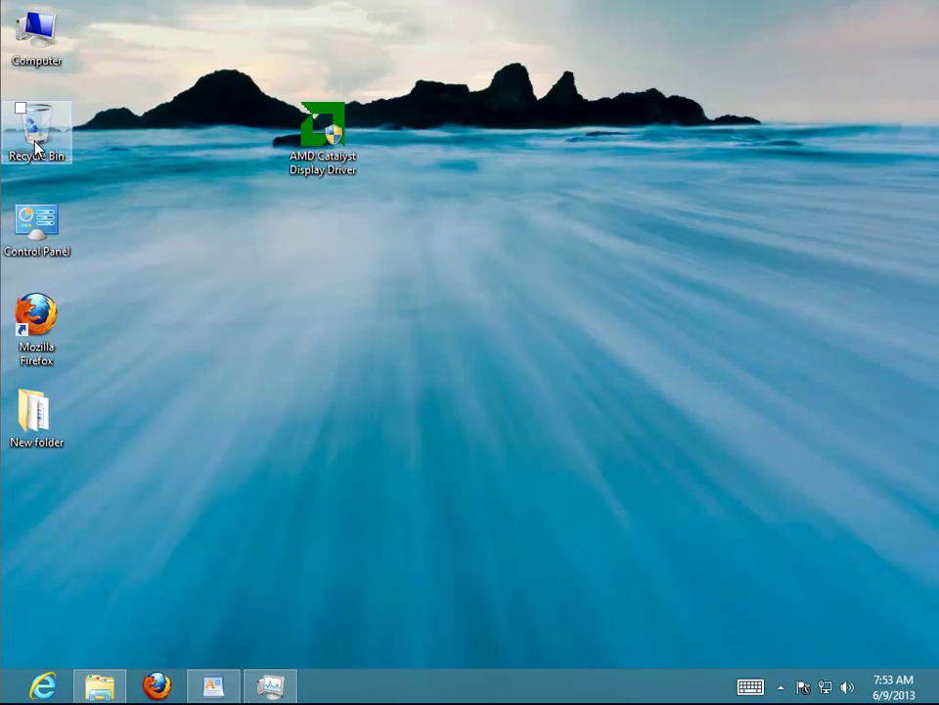
pyautogui.doubleClick(32, 57)
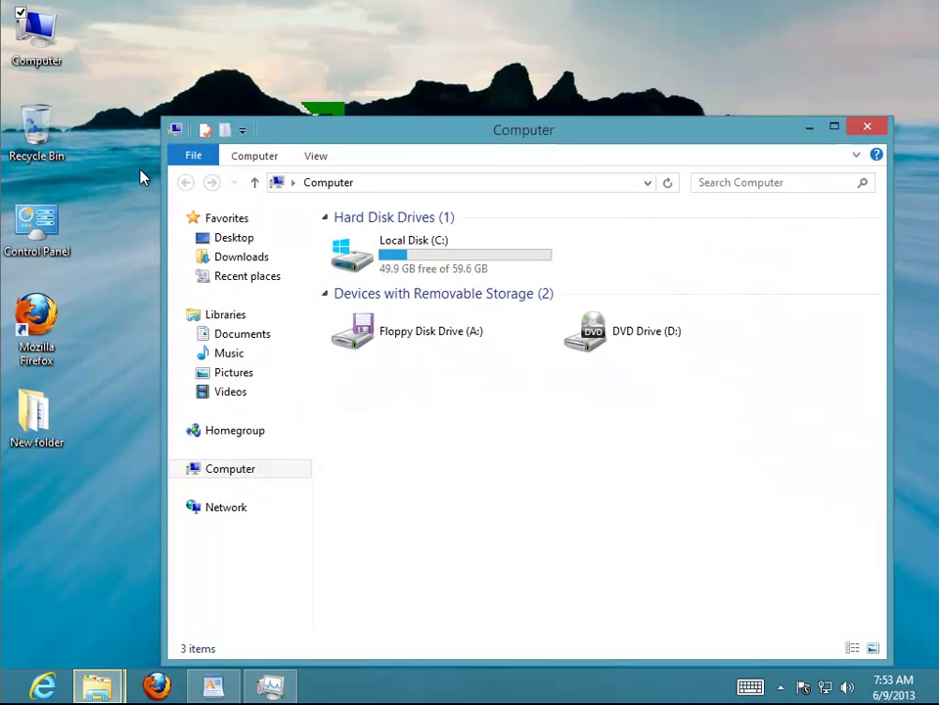
pyautogui.doubleClick(453, 256)
pyautogui.doubleClick(402, 275)
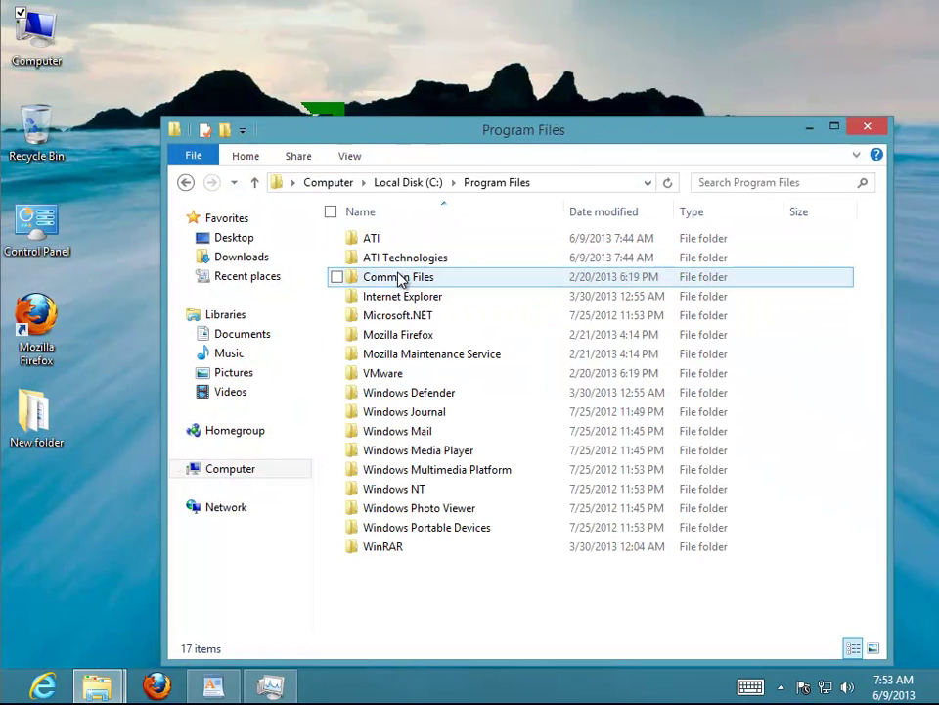
# Step: Select the ATI folder in Program Files and open its properties
pyautogui.press('Down')
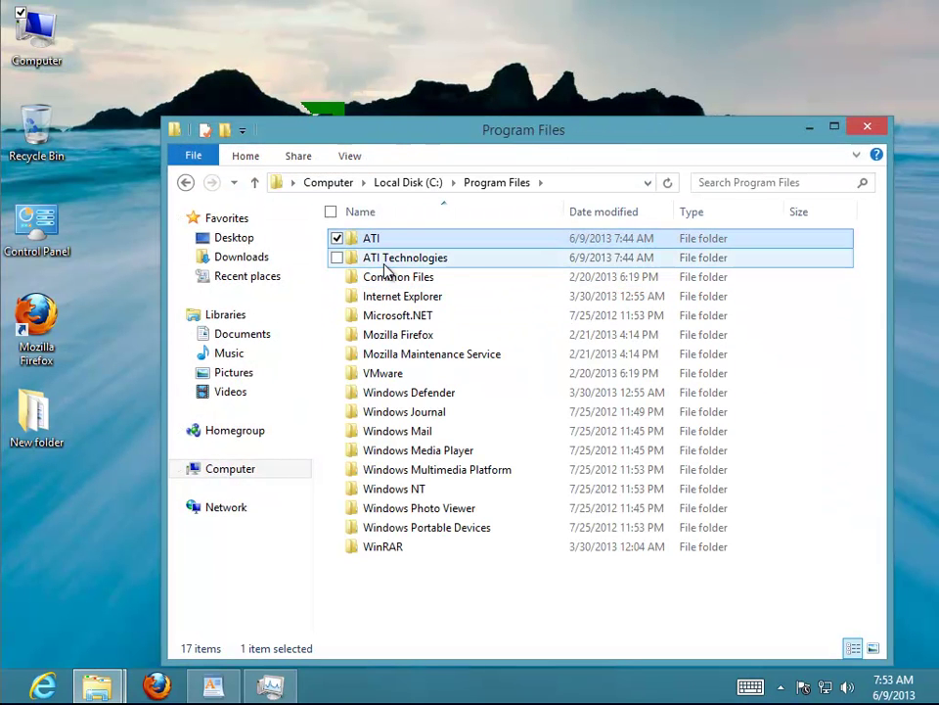
pyautogui.press('Down')
pyautogui.rightClick(376, 243)
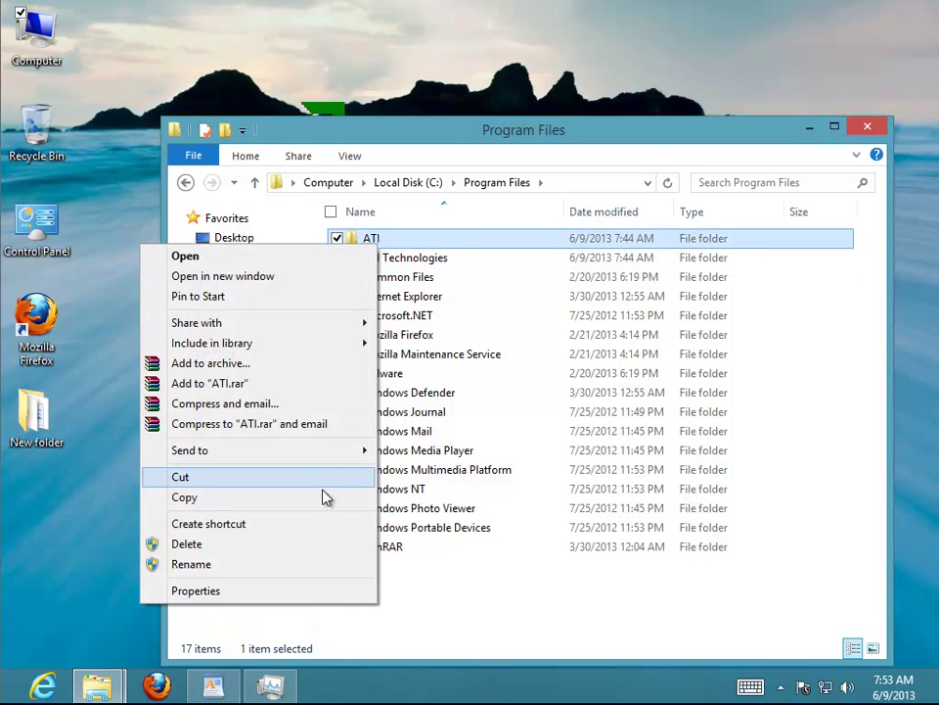
pyautogui.click(317, 590)
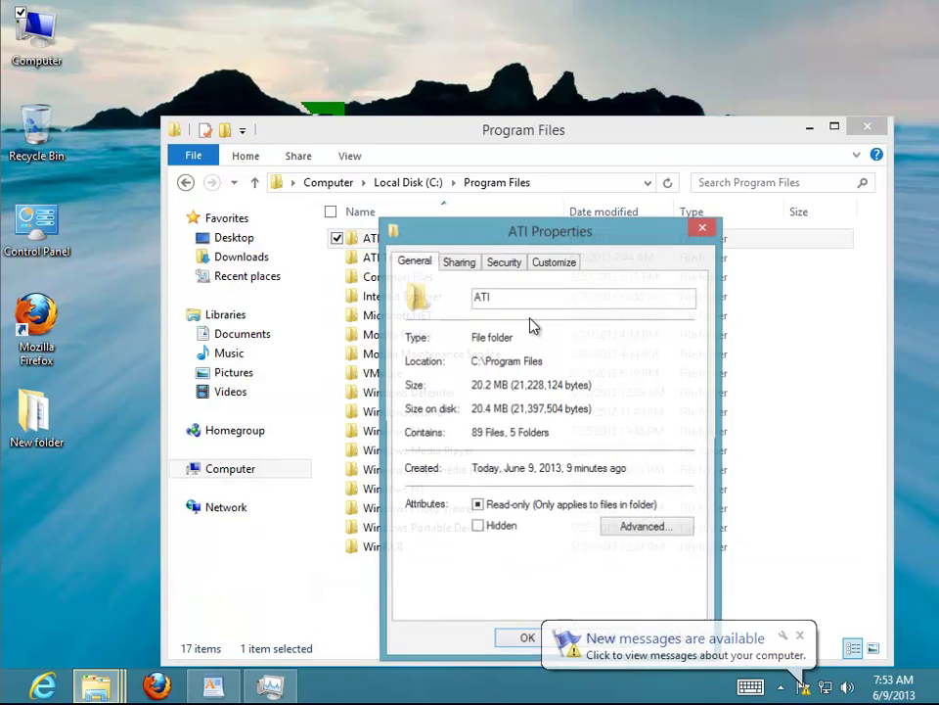
# Step: Review the ATI folder's size, size on disk and contained file count, and close its properties
pyautogui.moveTo(619, 390); pyautogui.dragTo(472, 387)
pyautogui.moveTo(618, 413); pyautogui.dragTo(472, 409)
pyautogui.moveTo(559, 436); pyautogui.dragTo(471, 432)
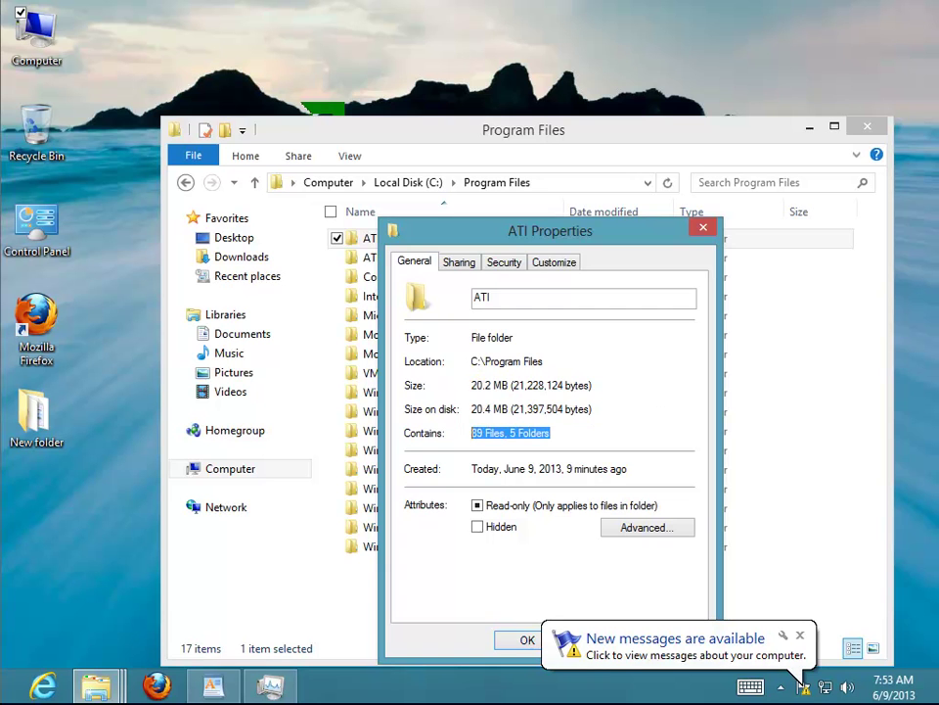
pyautogui.click(706, 231)
# Step: Browse the ATI folder through CIM to the Bin subfolder and return to Program Files
pyautogui.doubleClick(379, 242)
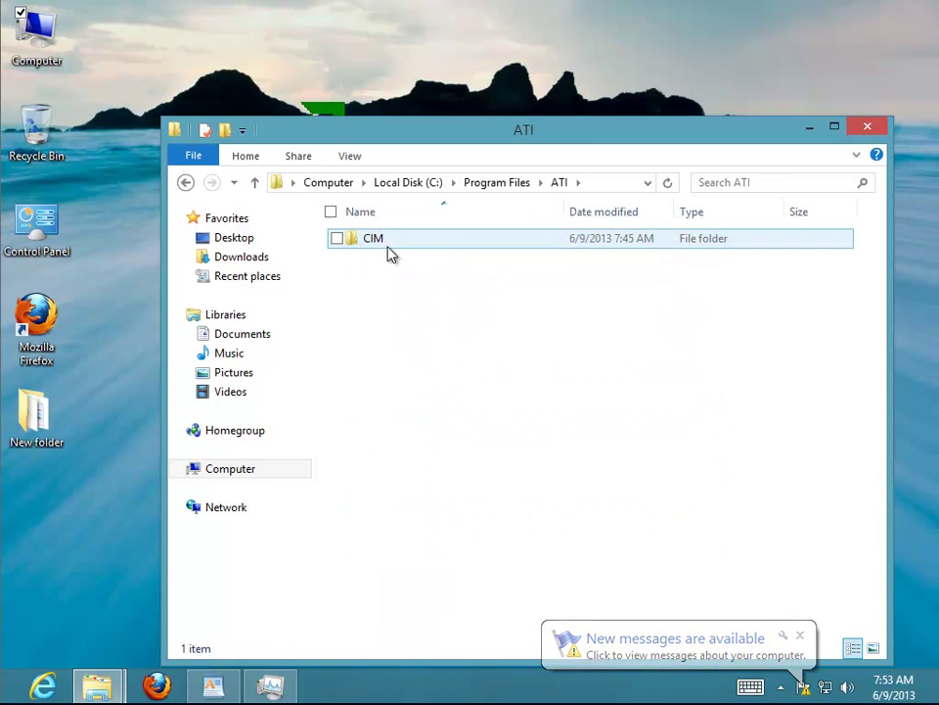
pyautogui.doubleClick(386, 244)
pyautogui.doubleClick(378, 242)
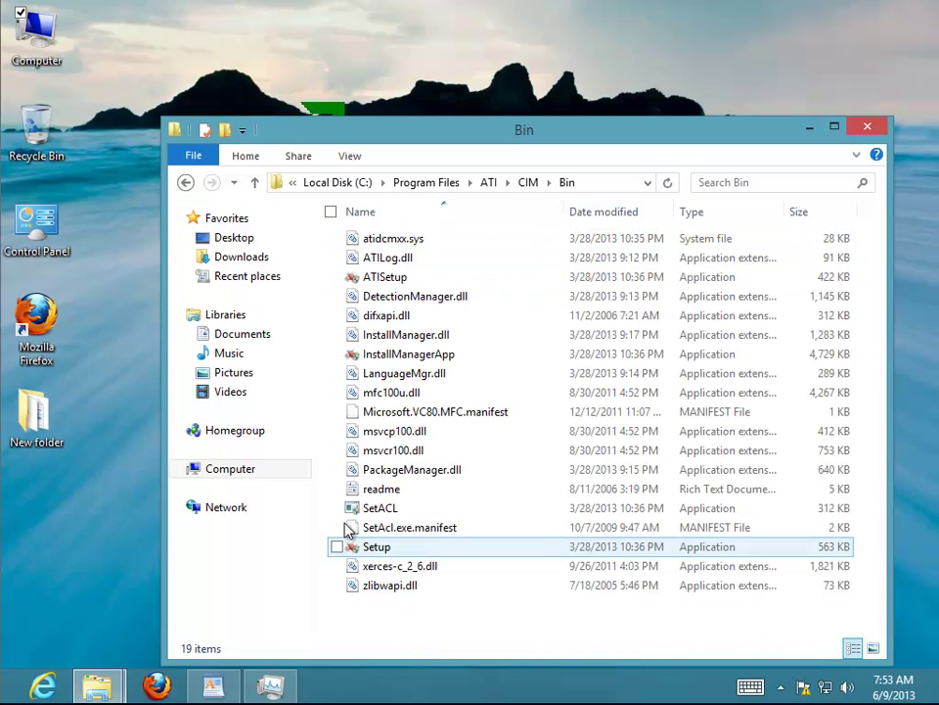
pyautogui.click(255, 183)
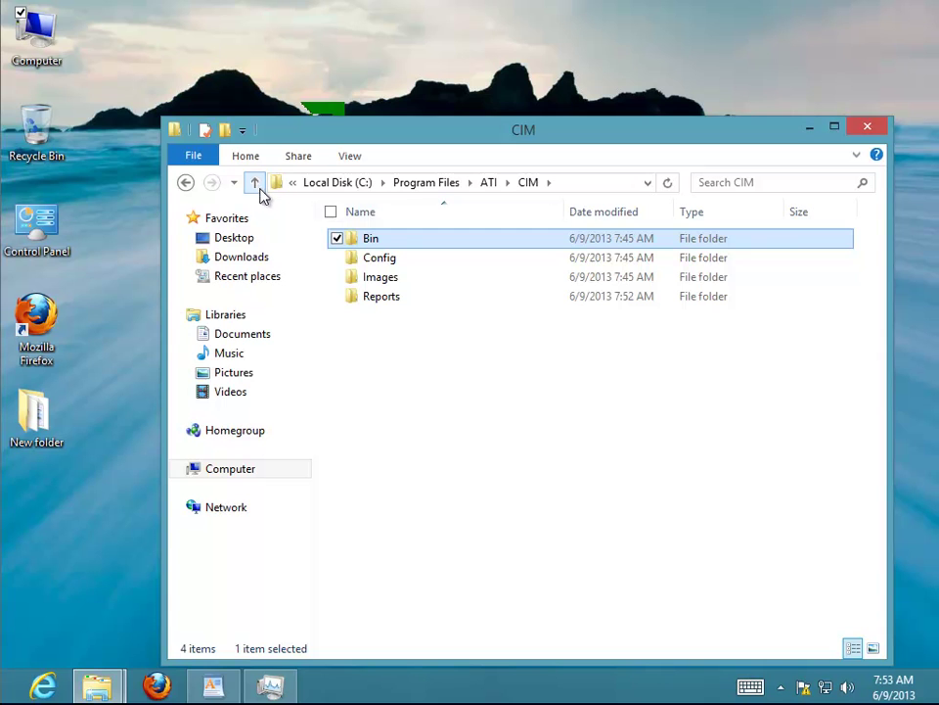
pyautogui.click(256, 186)
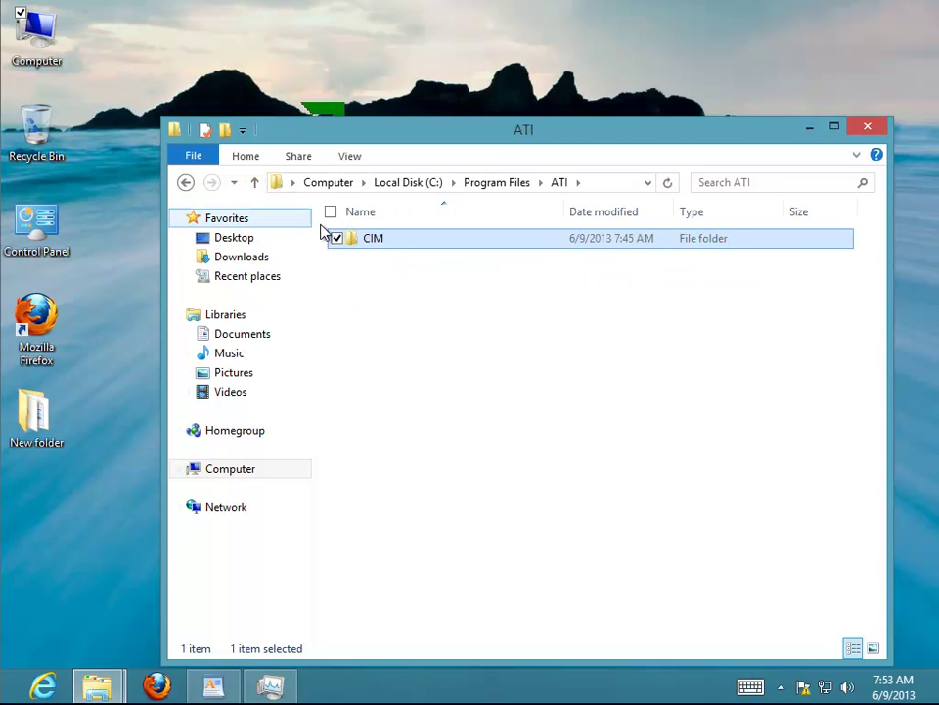
pyautogui.click(491, 185)
# Step: Check the contents of the ATI Technologies folder and go back to Program Files
pyautogui.click(382, 260)
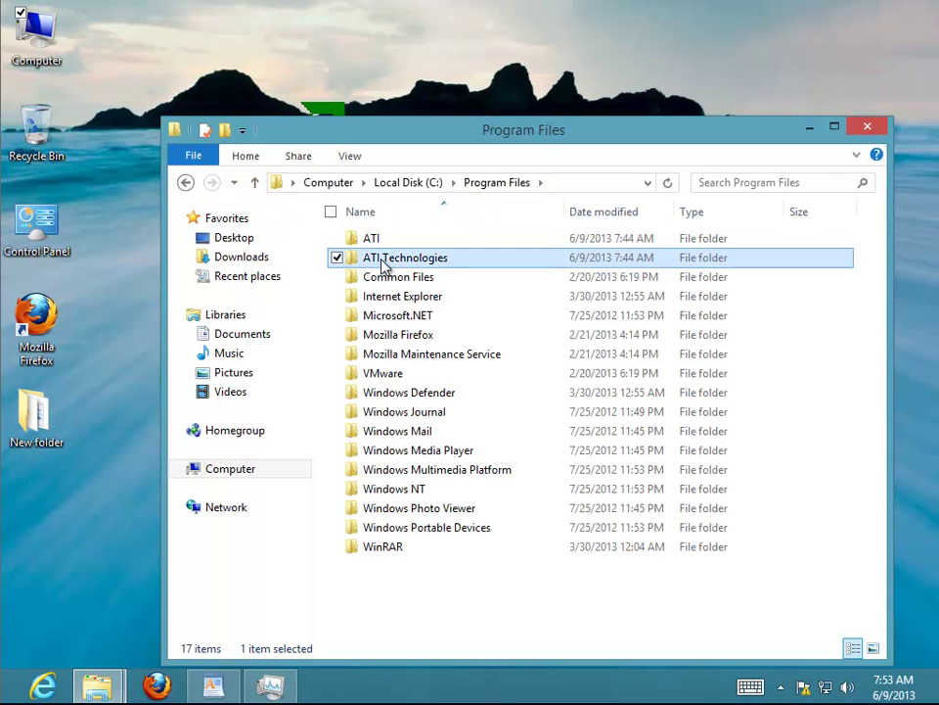
pyautogui.doubleClick(382, 261)
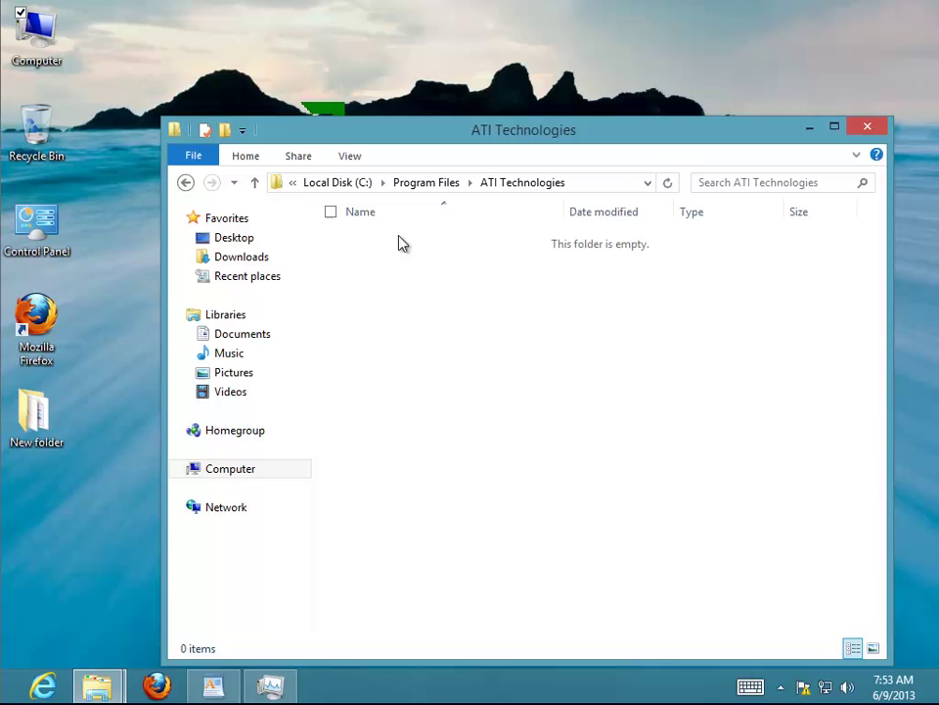
pyautogui.click(260, 186)
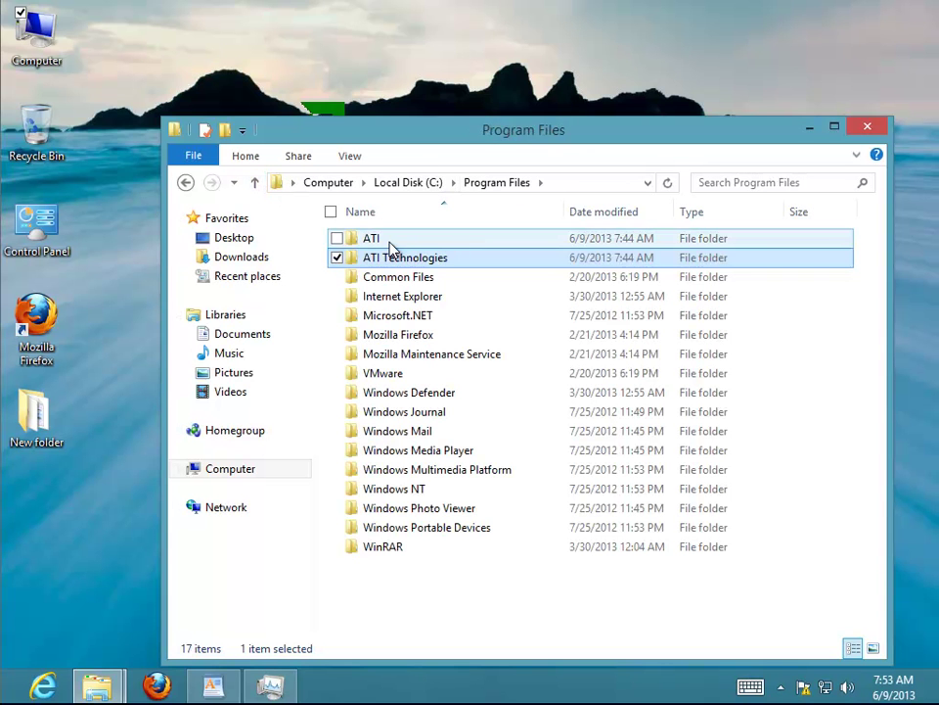
# Step: Review the combined size on disk of the ATI and ATI Technologies folders, close the properties and minimize the folder window
pyautogui.keyDown('ctrl'); pyautogui.click(391, 246); pyautogui.keyUp('ctrl')
pyautogui.rightClick(391, 246)
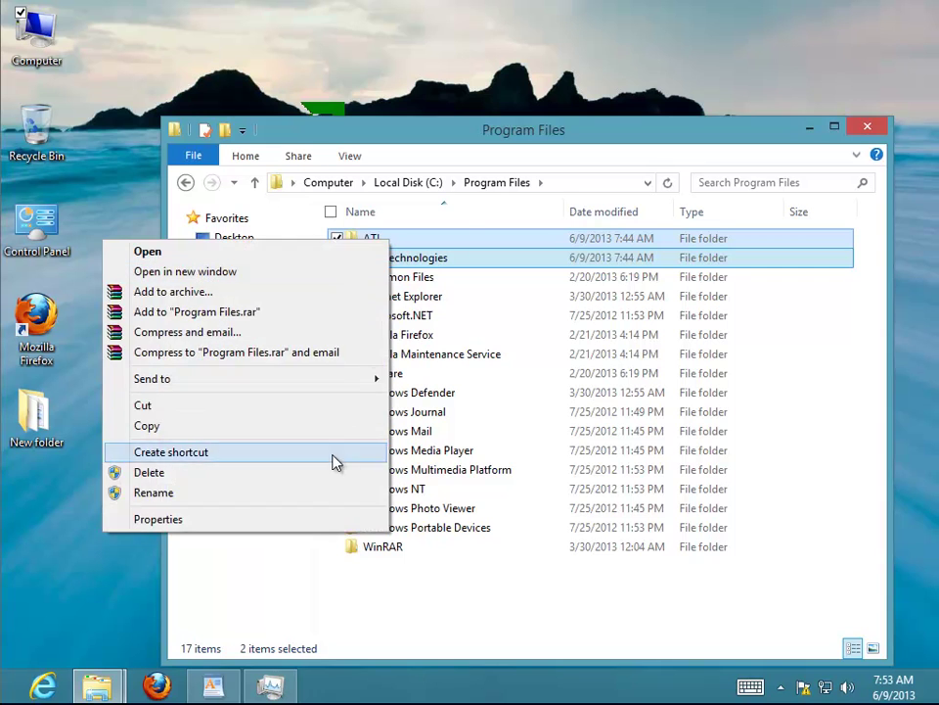
pyautogui.click(323, 518)
pyautogui.moveTo(615, 432); pyautogui.dragTo(484, 432)
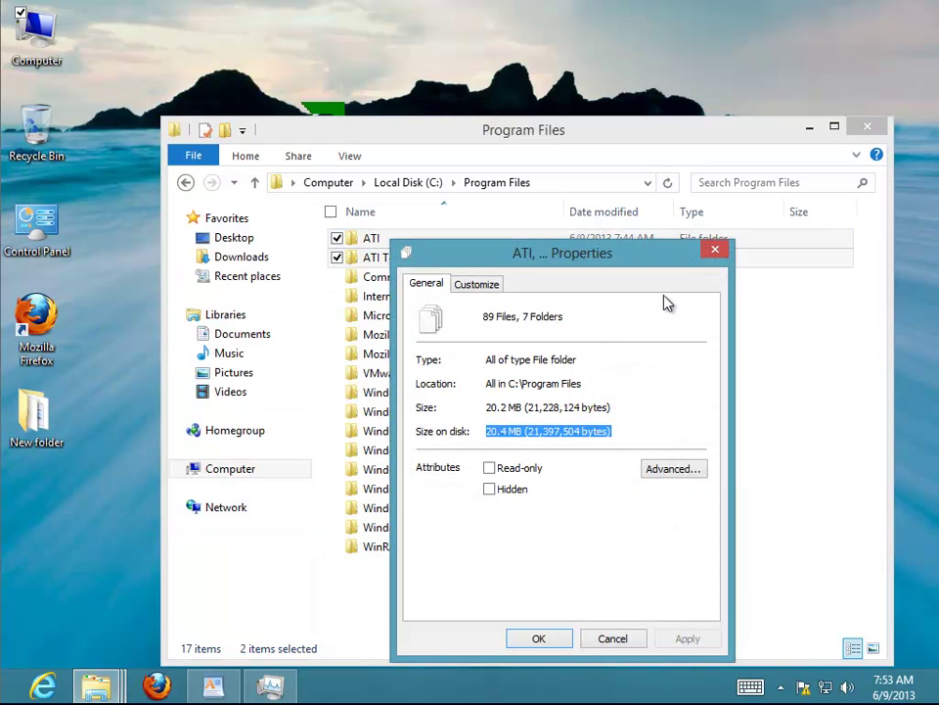
pyautogui.click(715, 249)
pyautogui.click(822, 125)
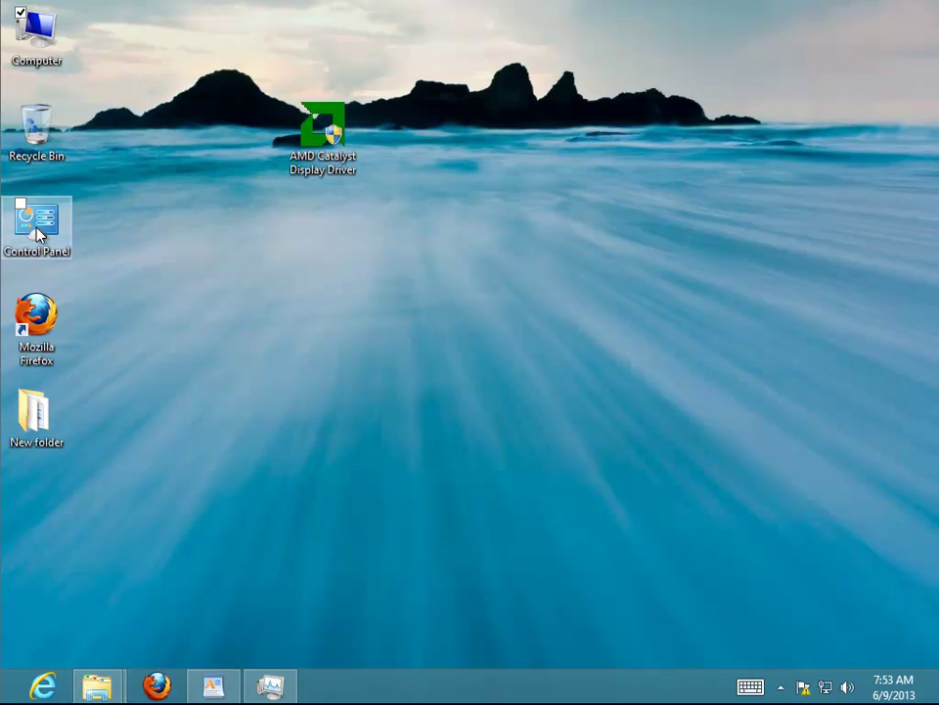
# Step: Open the list of installed programs from Control Panel, maximize it, and start the Change wizard for AMD Catalyst Install Manager
pyautogui.doubleClick(35, 223)
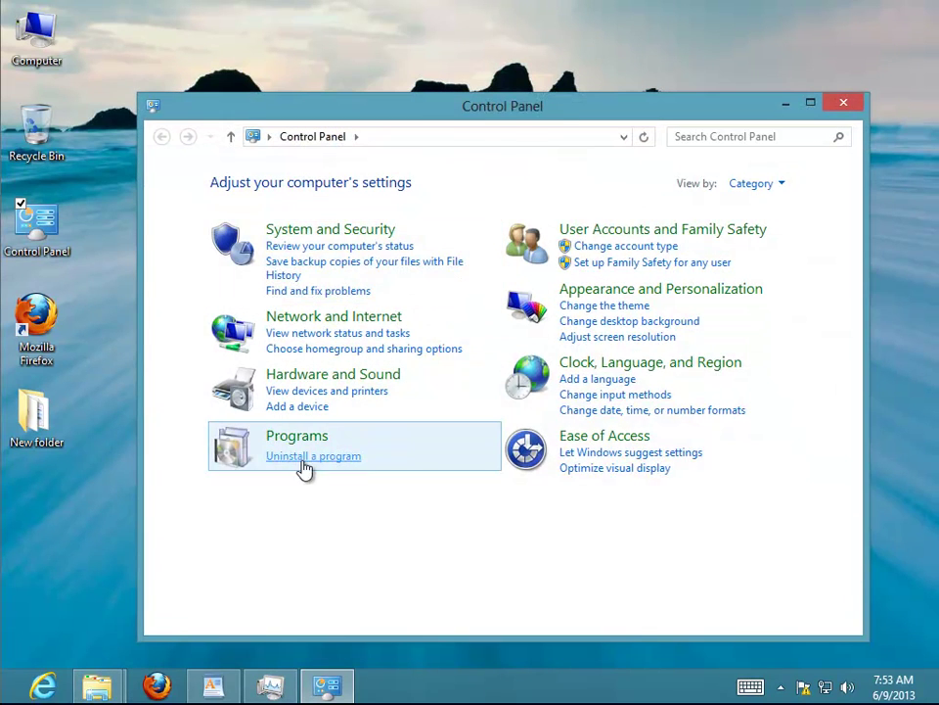
pyautogui.click(303, 458)
pyautogui.click(405, 295)
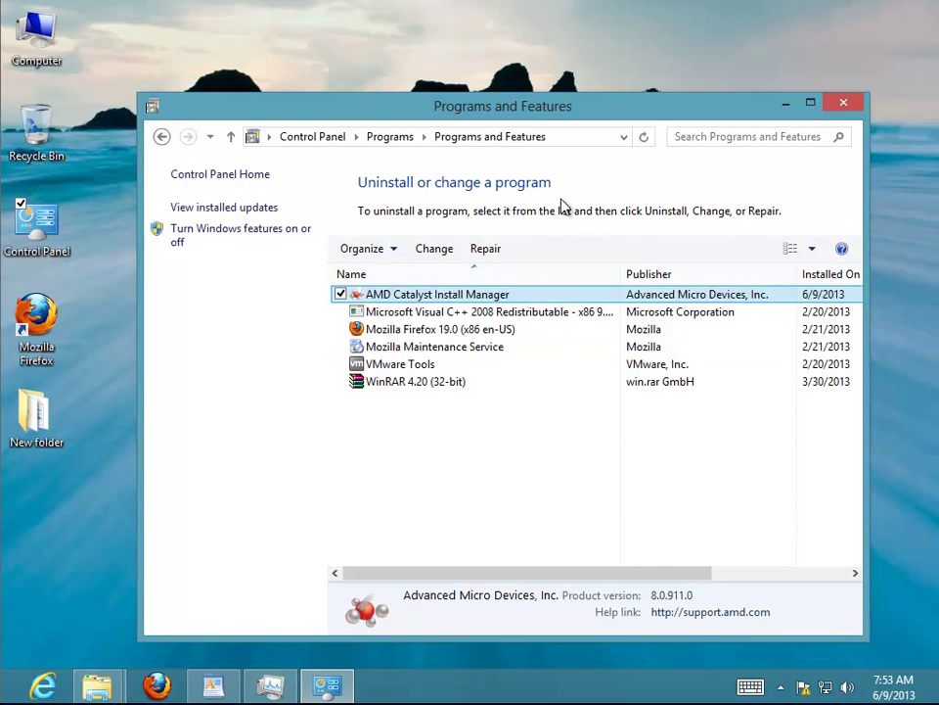
pyautogui.doubleClick(597, 119)
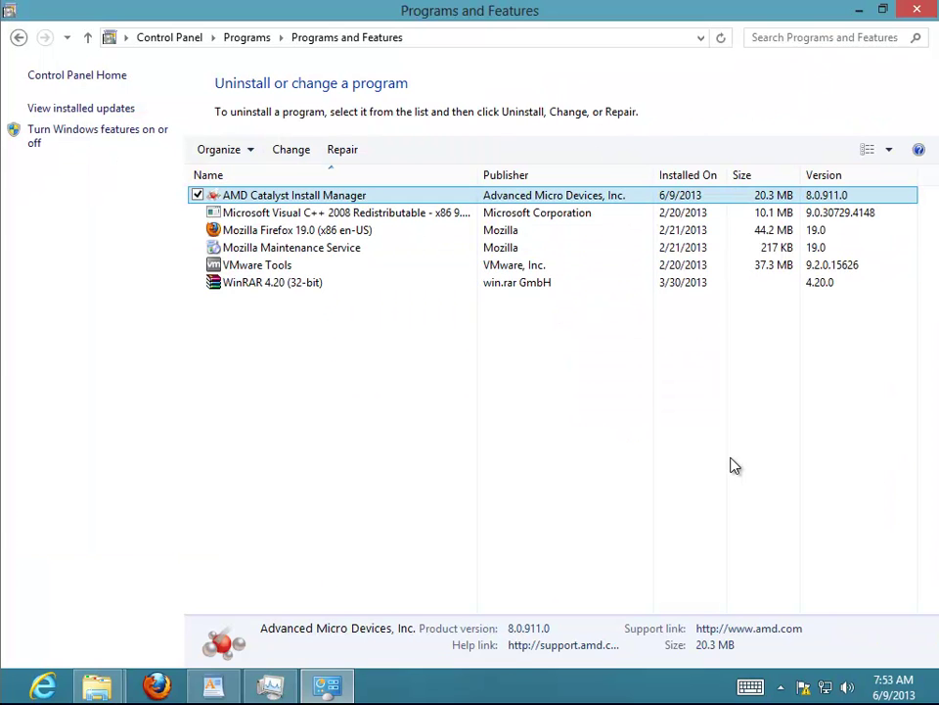
pyautogui.click(294, 154)
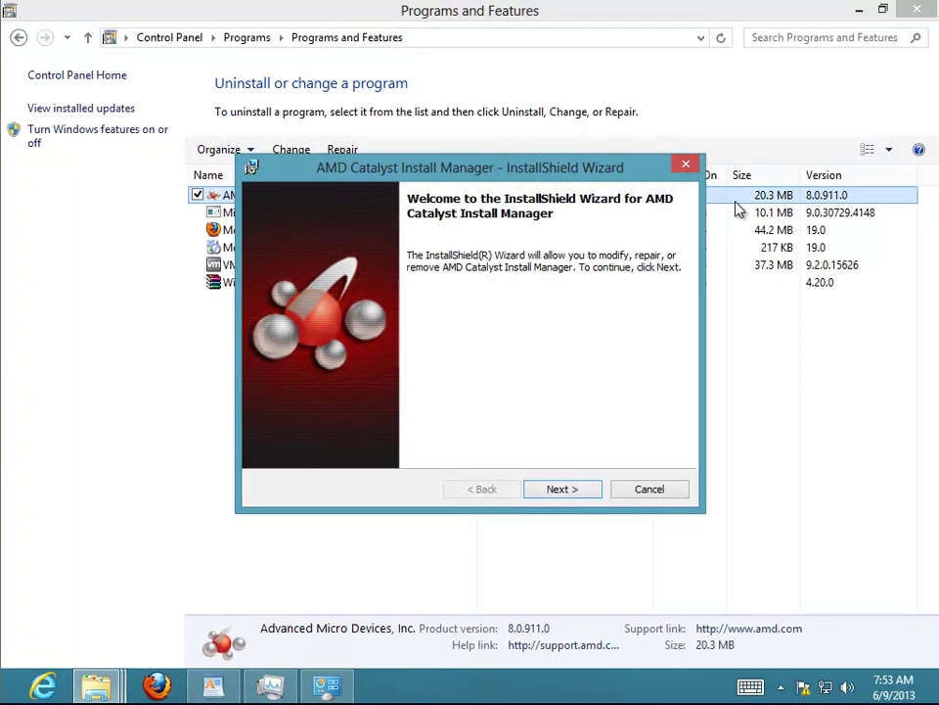
# Step: Run Express Uninstall ALL AMD Software in the wizard, accept the component removal, and allow CATALYST Install Manager to make changes
pyautogui.click(572, 489)
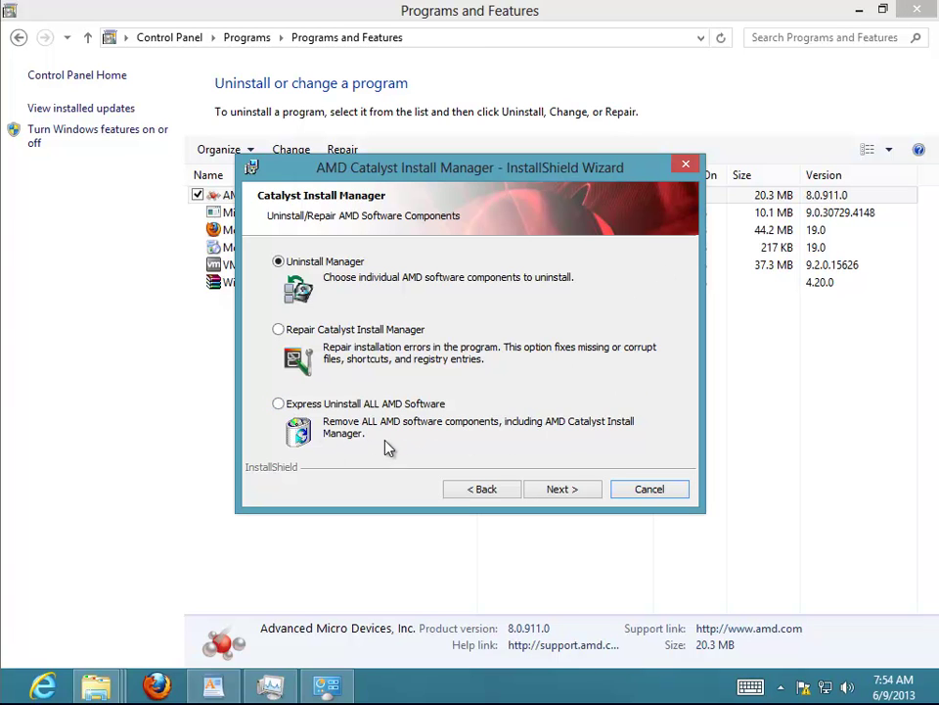
pyautogui.click(282, 405)
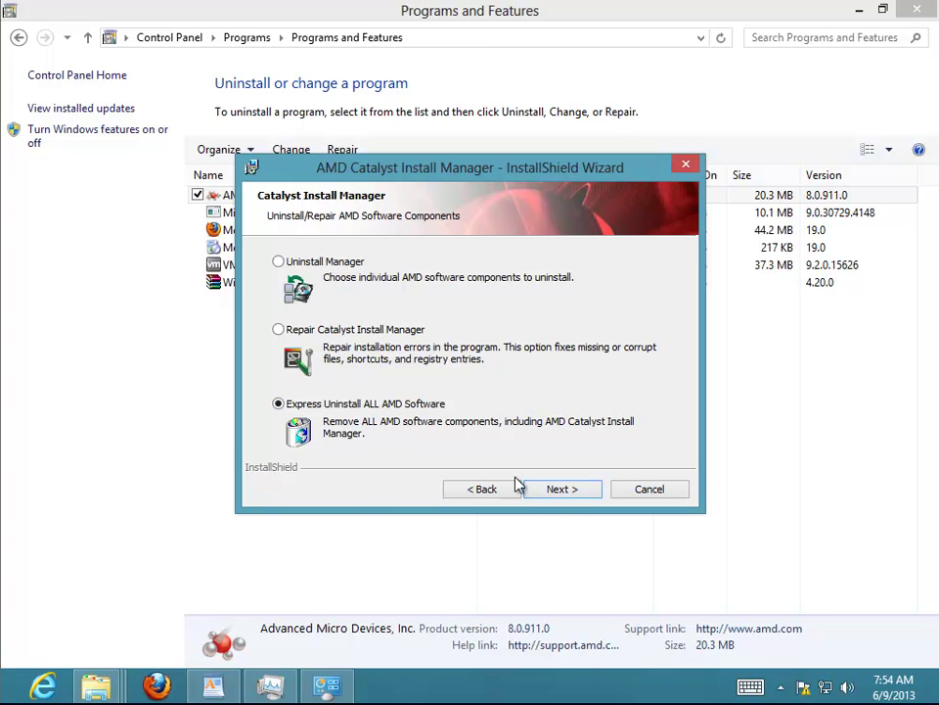
pyautogui.click(562, 491)
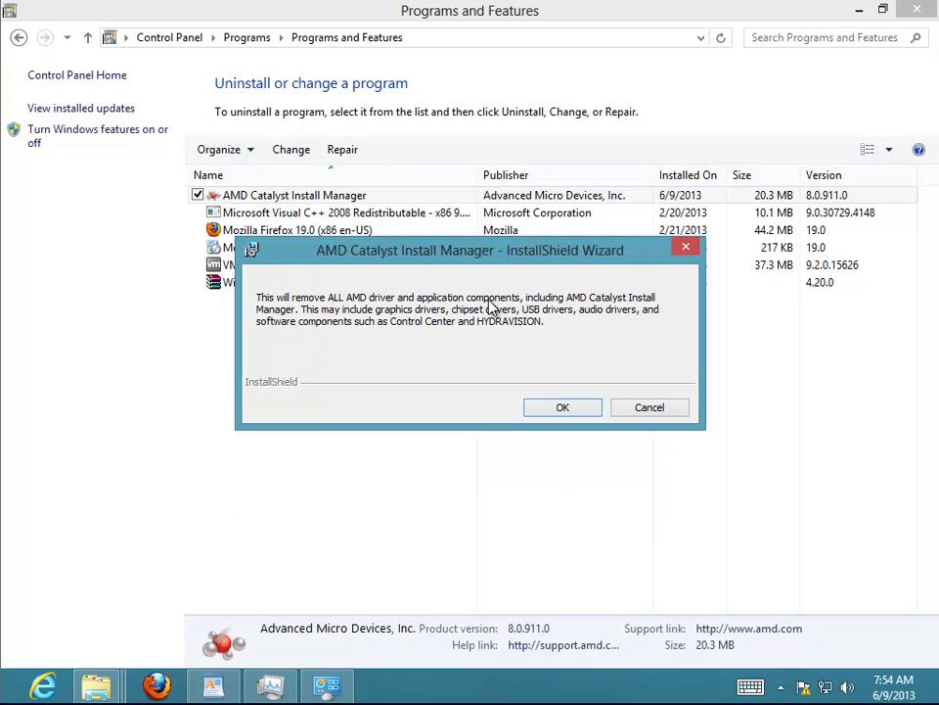
pyautogui.click(564, 409)
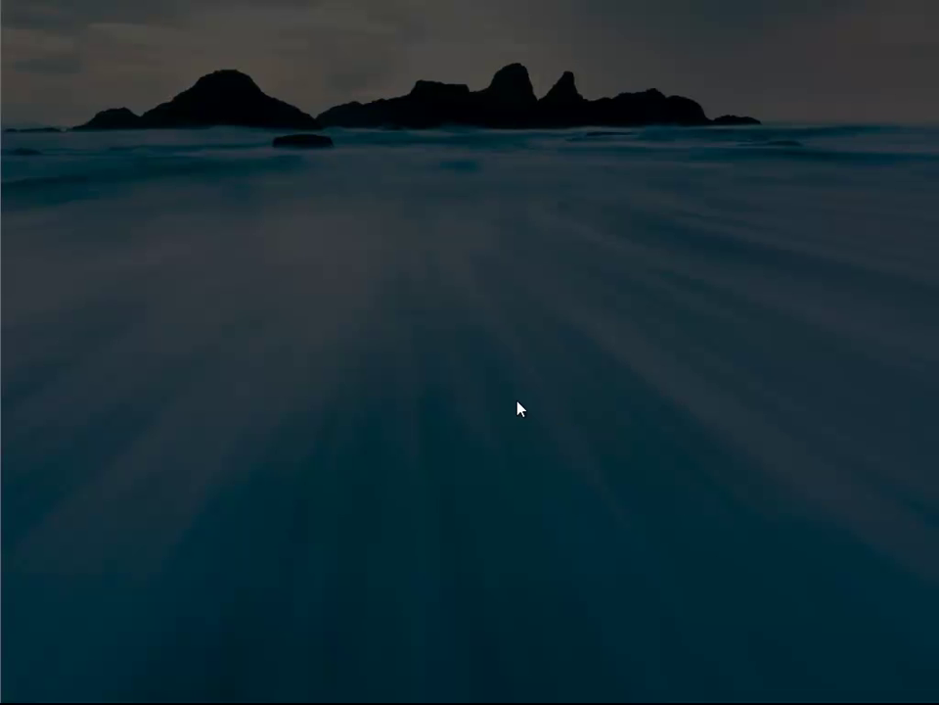
pyautogui.click(322, 382)
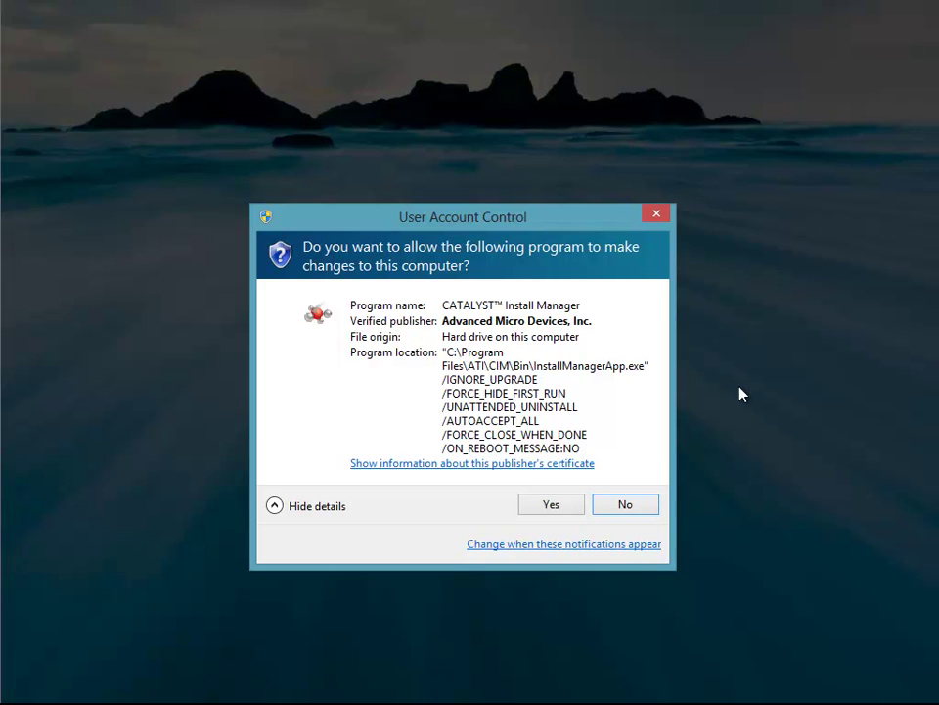
pyautogui.click(555, 505)
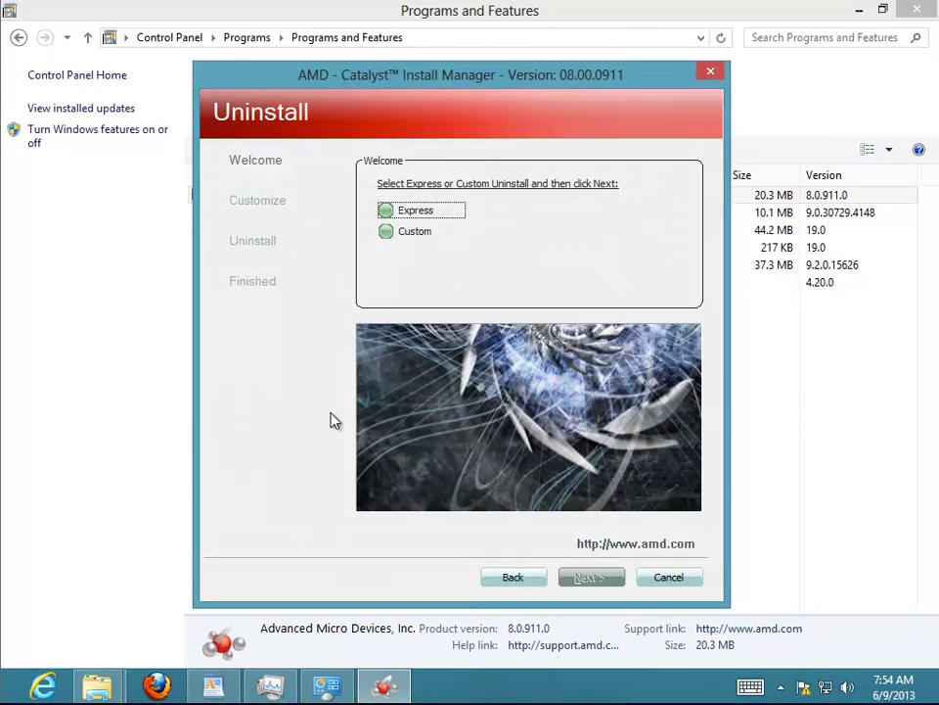
pyautogui.click(419, 235)
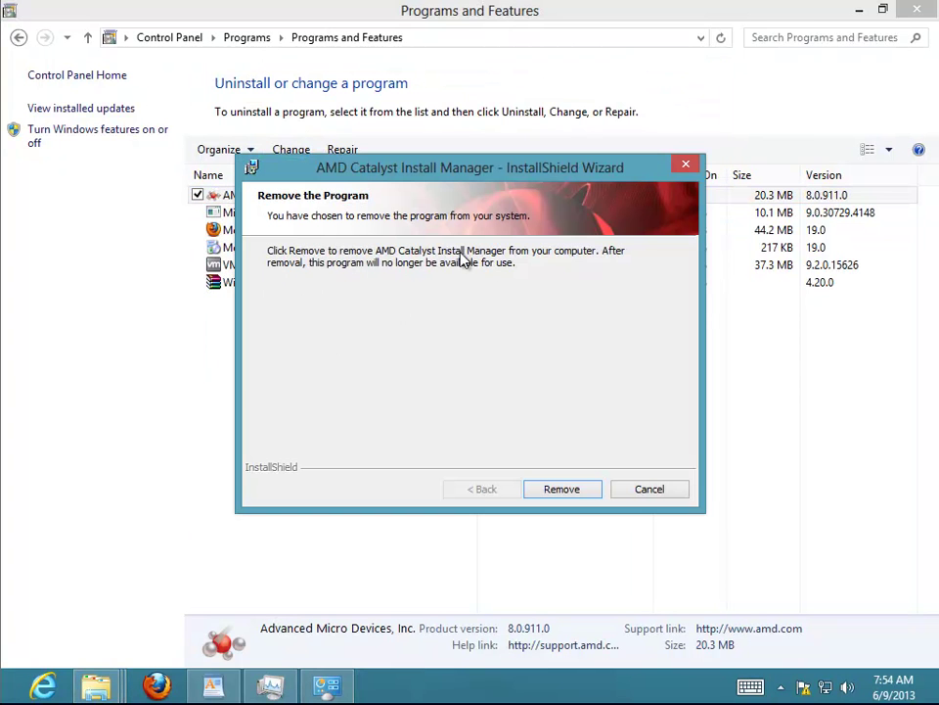
# Step: Remove AMD Catalyst Install Manager, approve the User Account Control request with its details shown, and finish the wizard
pyautogui.click(582, 494)
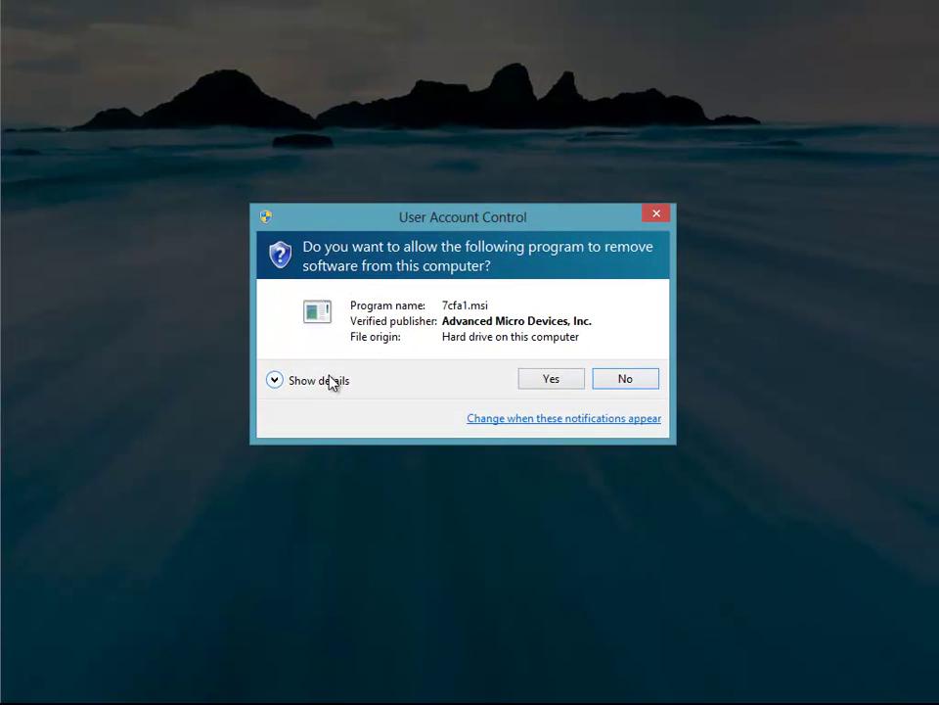
pyautogui.click(315, 384)
pyautogui.click(560, 471)
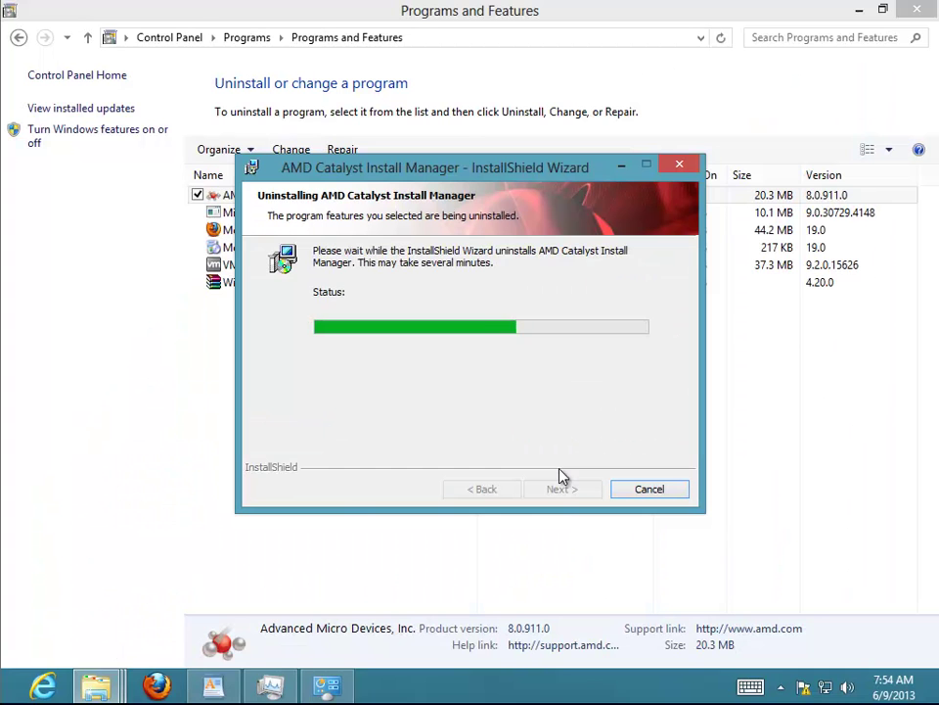
pyautogui.moveTo(433, 173); pyautogui.dragTo(377, 232)
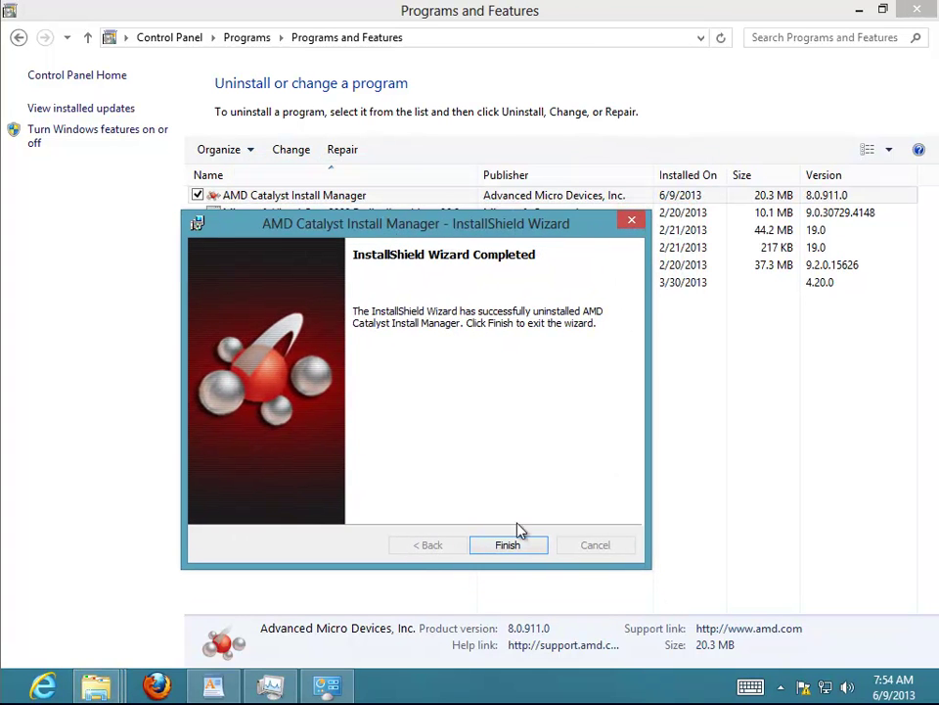
pyautogui.click(506, 549)
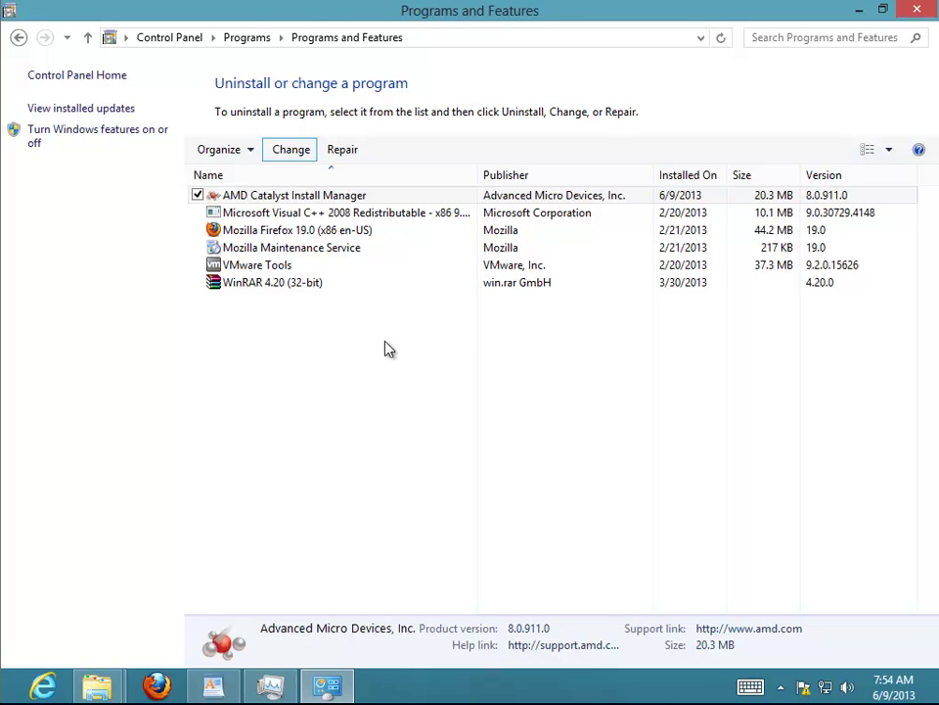
# Step: Refresh the installed programs list, close Programs and Features, and refresh the desktop
pyautogui.rightClick(203, 335)
pyautogui.click(308, 411)
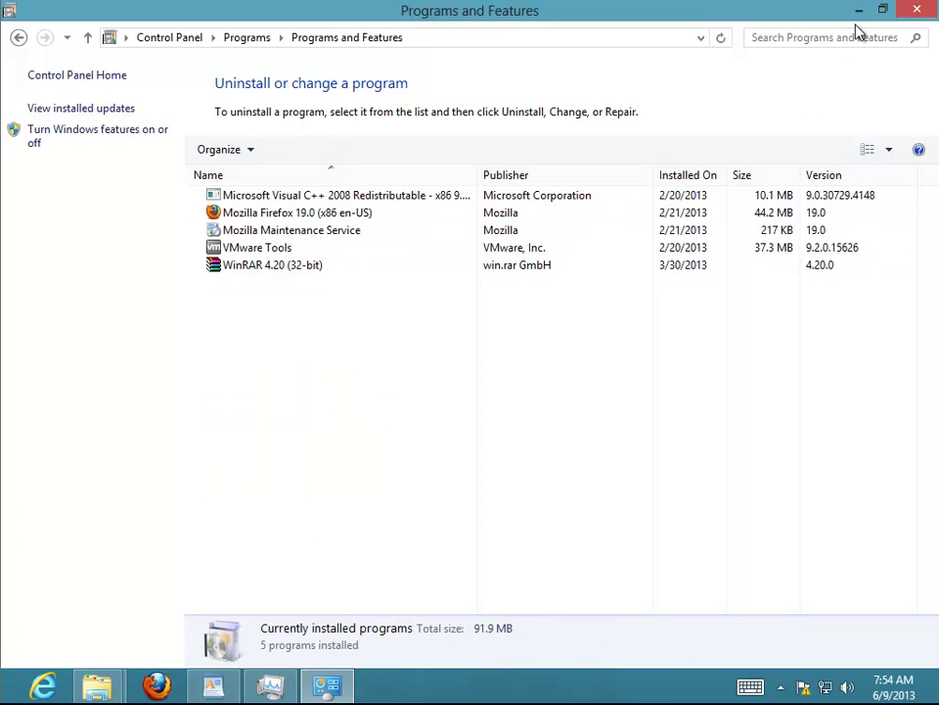
pyautogui.click(917, 9)
pyautogui.rightClick(466, 276)
pyautogui.click(428, 323)
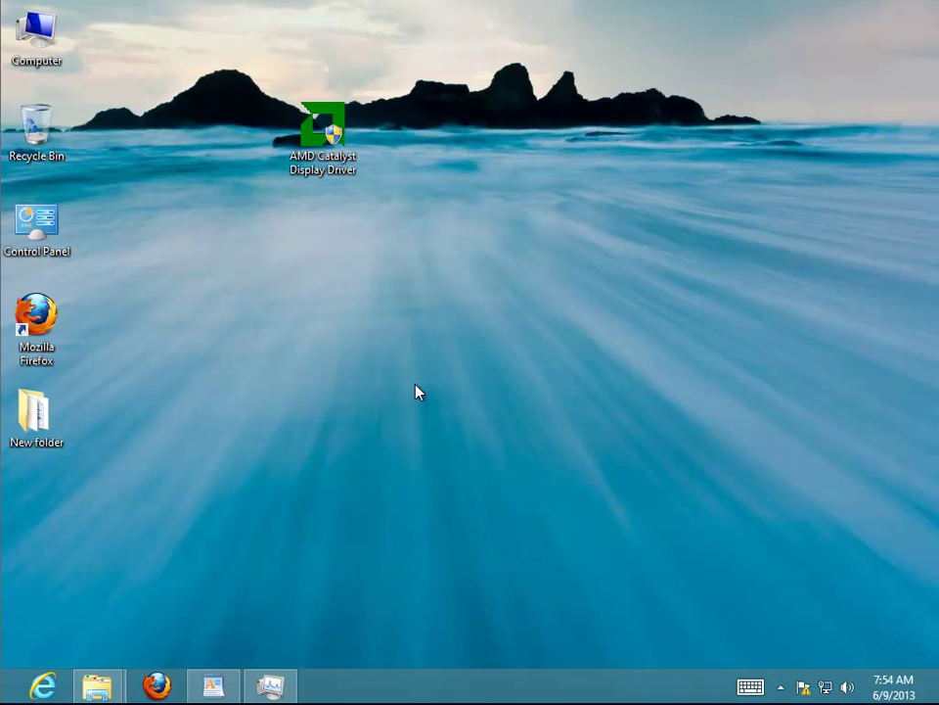
# Step: Search Windows settings for "restart", open the option to turn off the PC, and restart the computer
pyautogui.press('super+f')
pyautogui.write('restart')
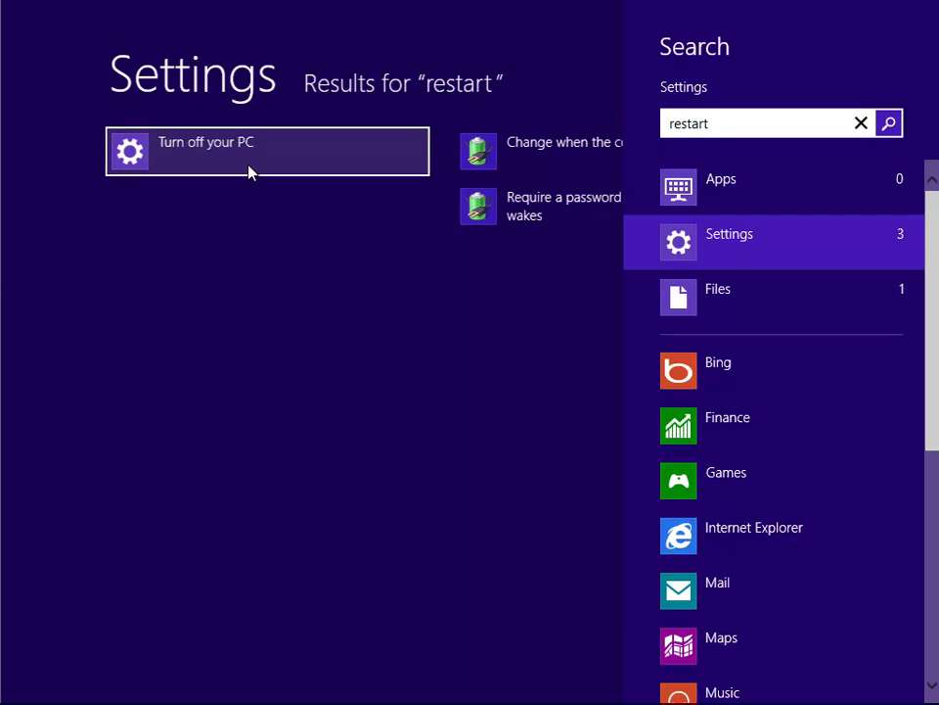
pyautogui.click(251, 171)
pyautogui.click(782, 590)
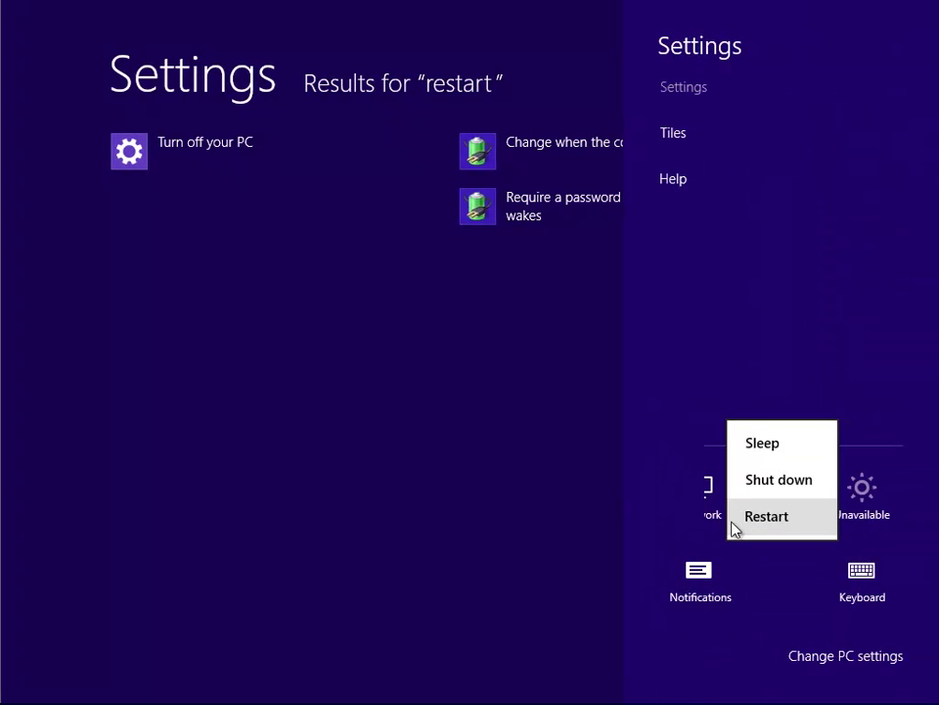
pyautogui.click(766, 515)
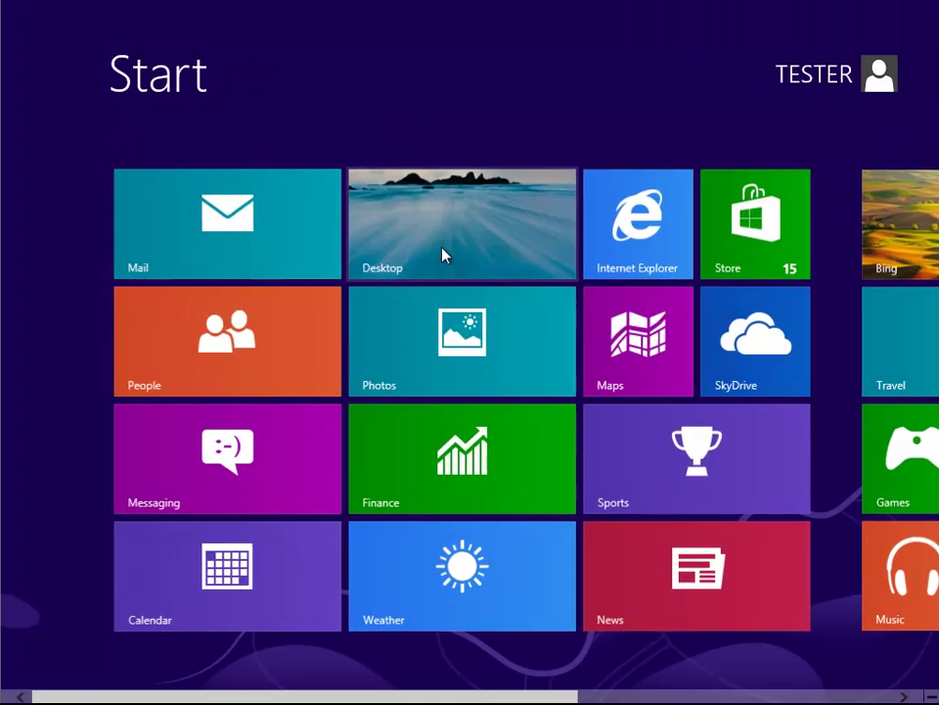
# Step: Go to the desktop from the Start screen and refresh it
pyautogui.click(443, 254)
pyautogui.rightClick(175, 264)
pyautogui.click(309, 321)
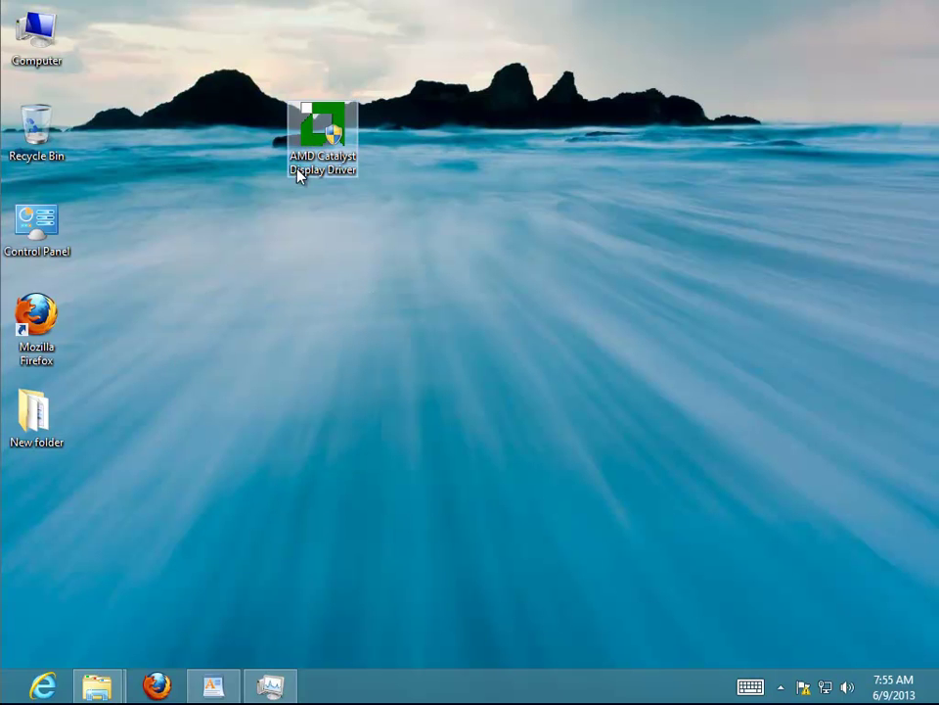
# Step: Copy the word "AMD" from the file name in the AMD Catalyst Display Driver properties, and close the properties
pyautogui.rightClick(333, 137)
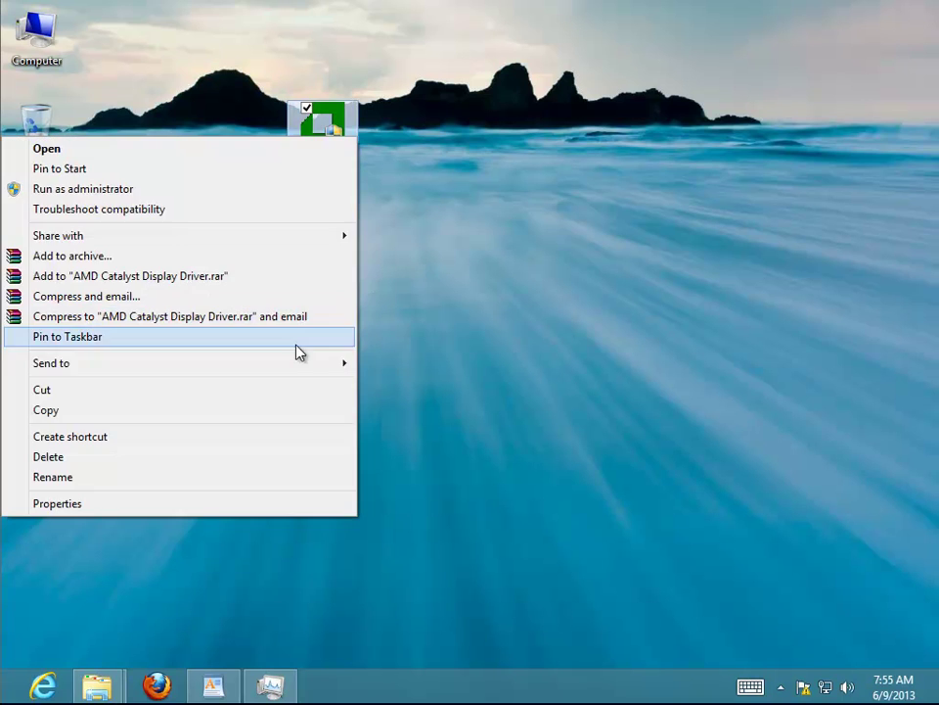
pyautogui.click(260, 505)
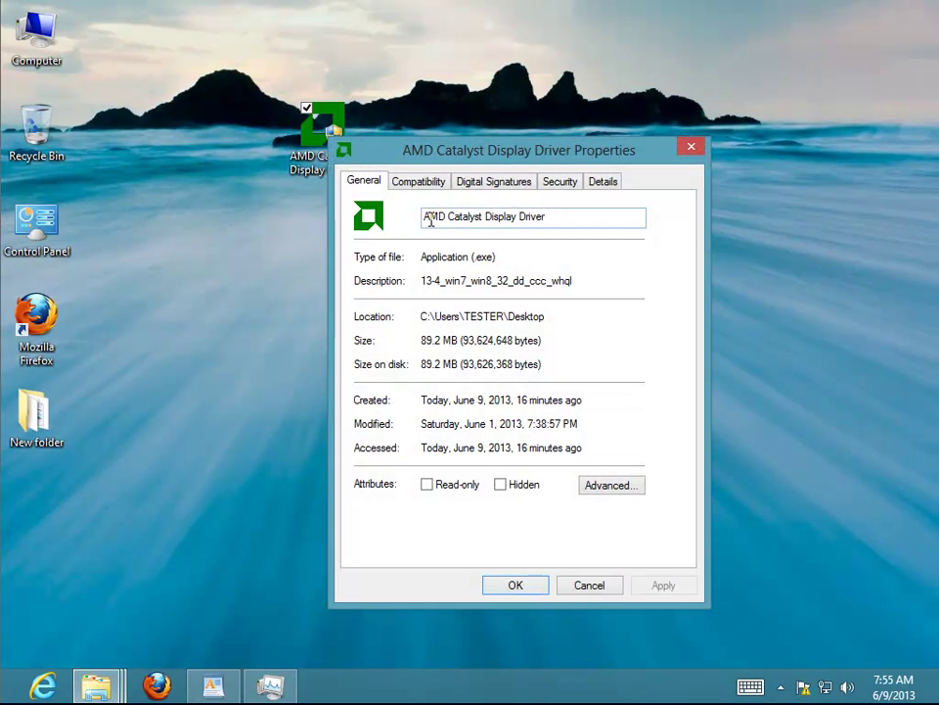
pyautogui.rightClick(419, 217)
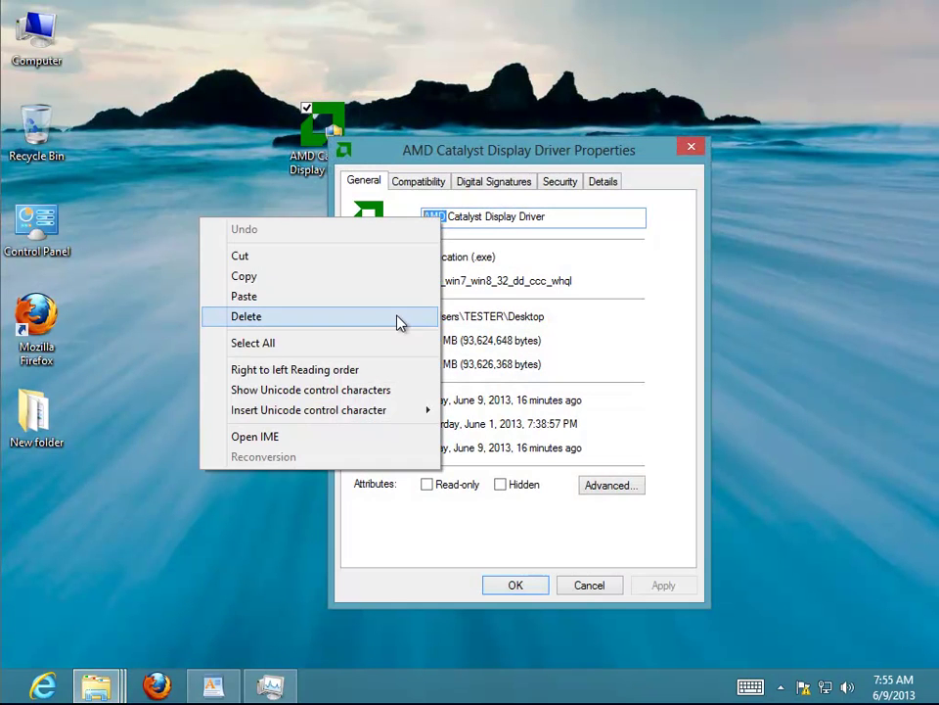
pyautogui.click(404, 275)
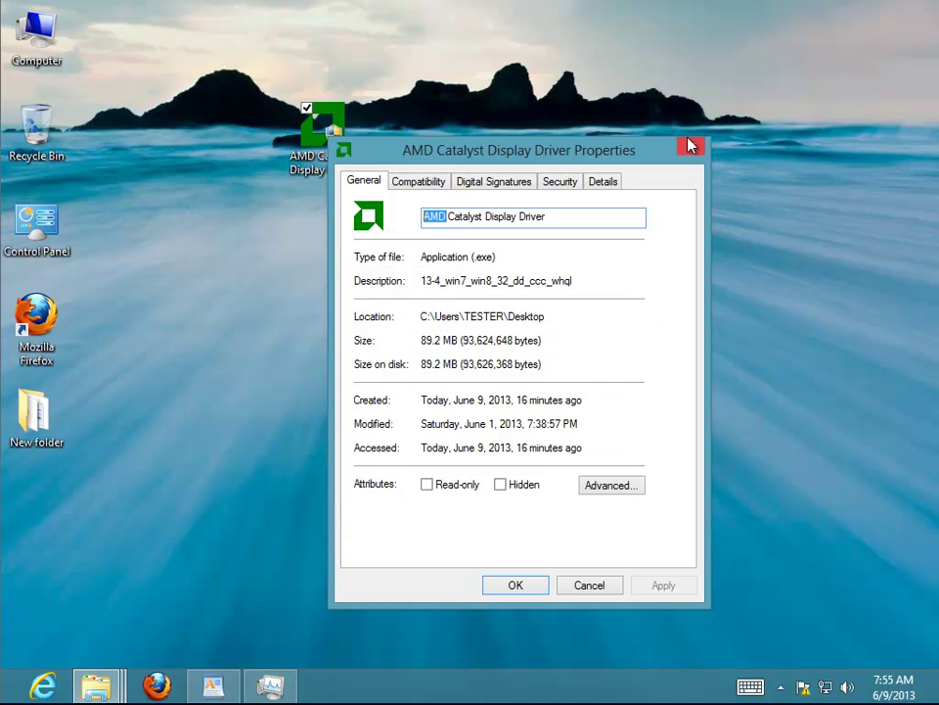
pyautogui.click(693, 144)
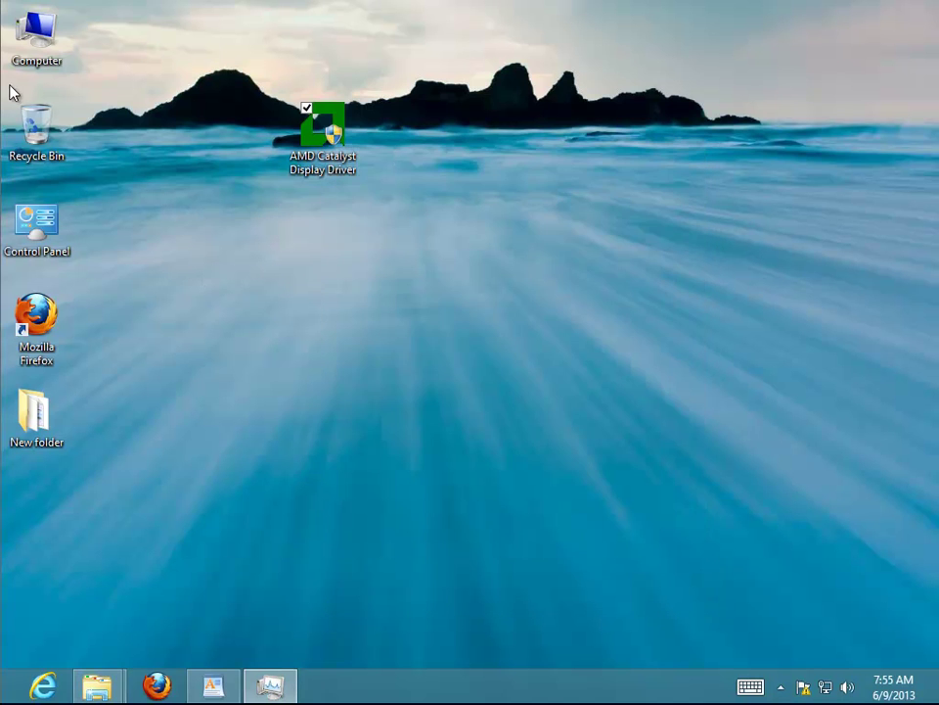
# Step: Open Computer and search the whole computer for the copied term "AMD"
pyautogui.doubleClick(39, 41)
pyautogui.rightClick(728, 67)
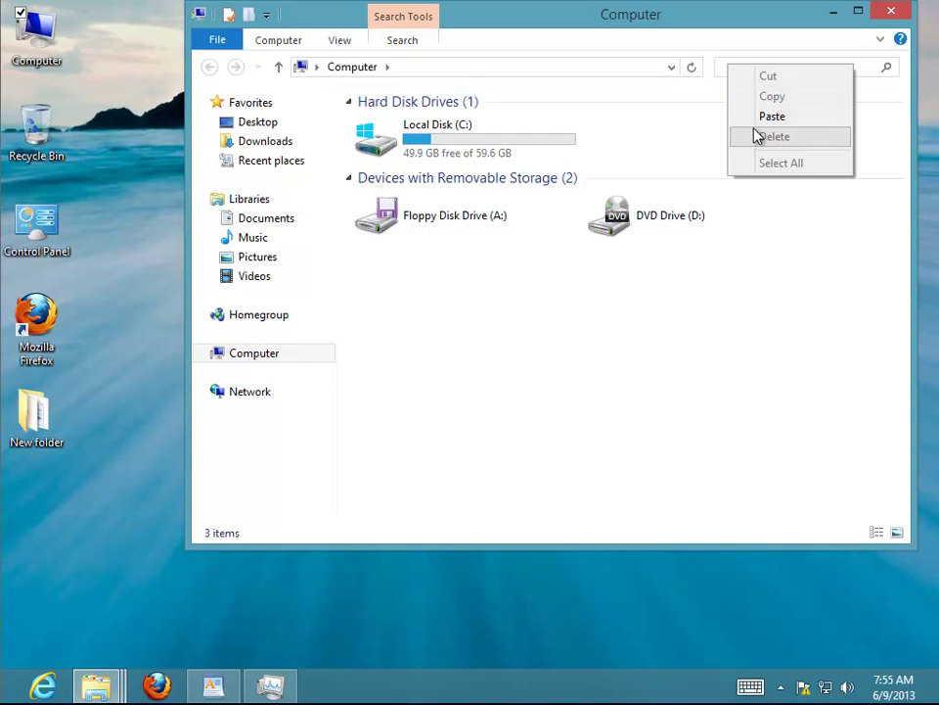
pyautogui.click(759, 118)
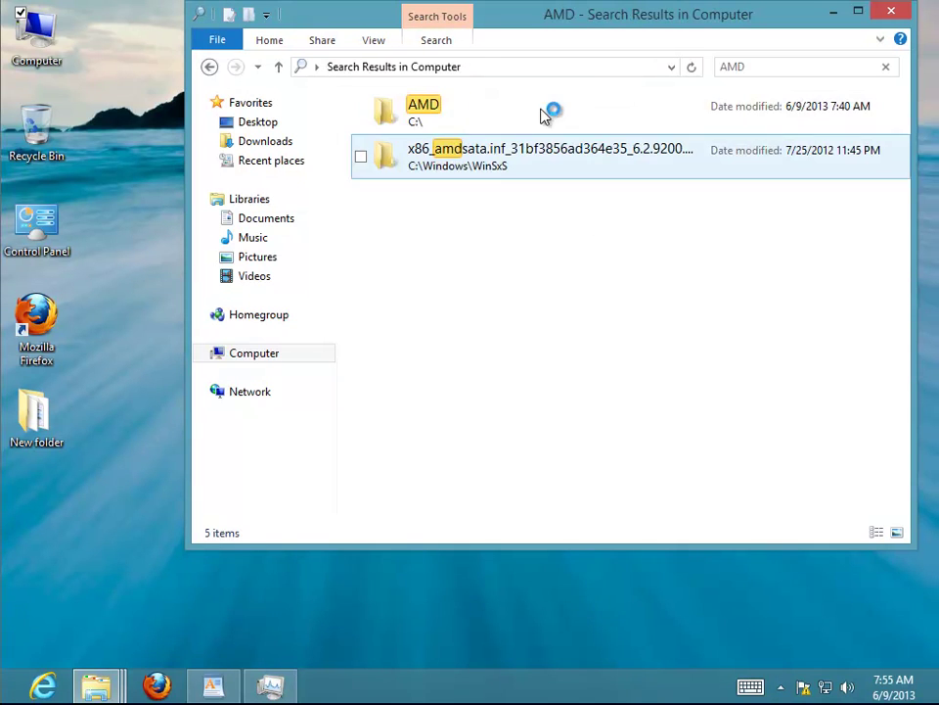
# Step: Run regedit to open Registry Editor and approve the User Account Control request
pyautogui.press('super+r')
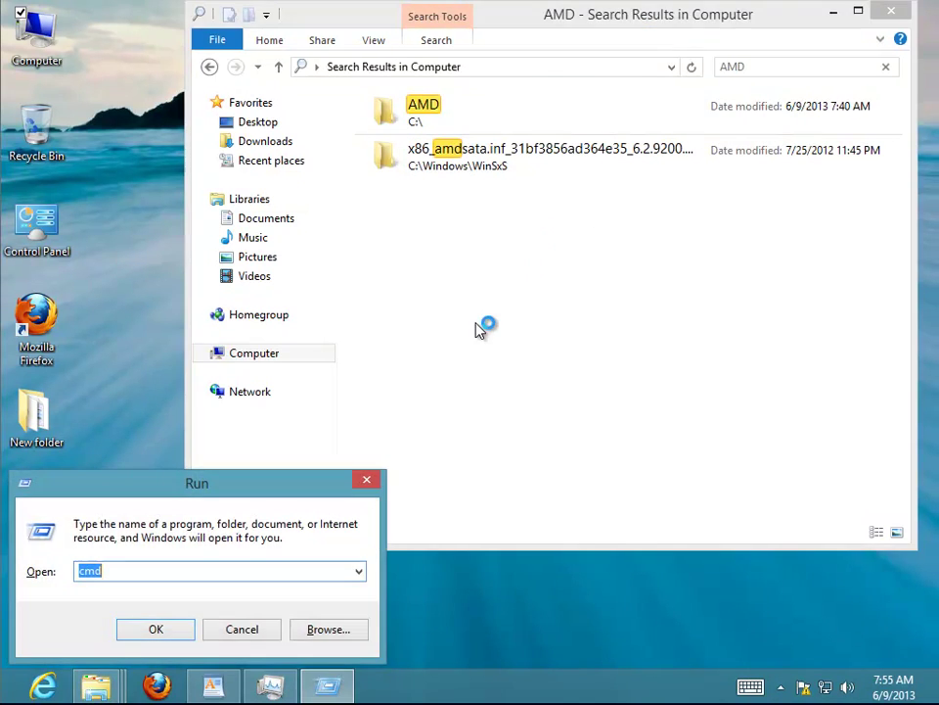
pyautogui.write('regedit')
pyautogui.press('Return')
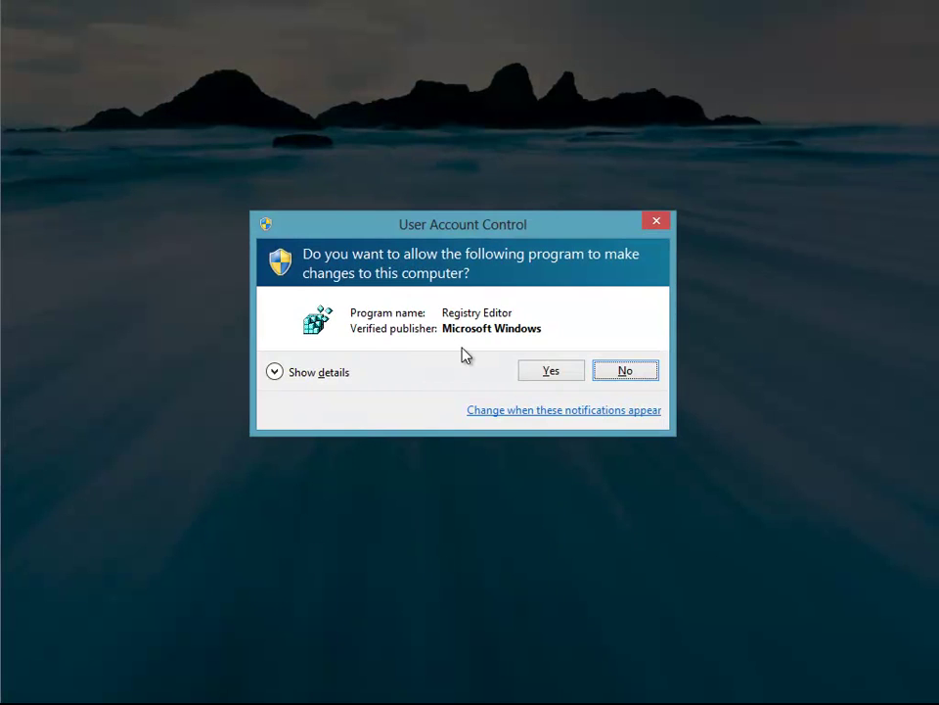
pyautogui.hotkey('alt', 'y')
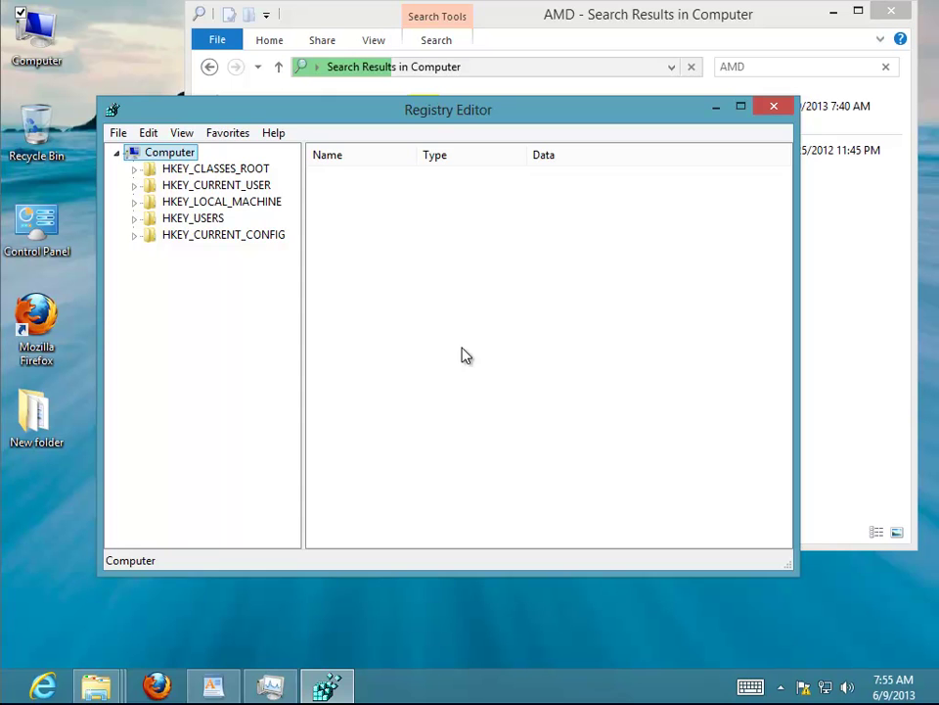
# Step: Export the entire registry to the Documents folder as a registration file named regbakfile
pyautogui.click(122, 135)
pyautogui.click(115, 176)
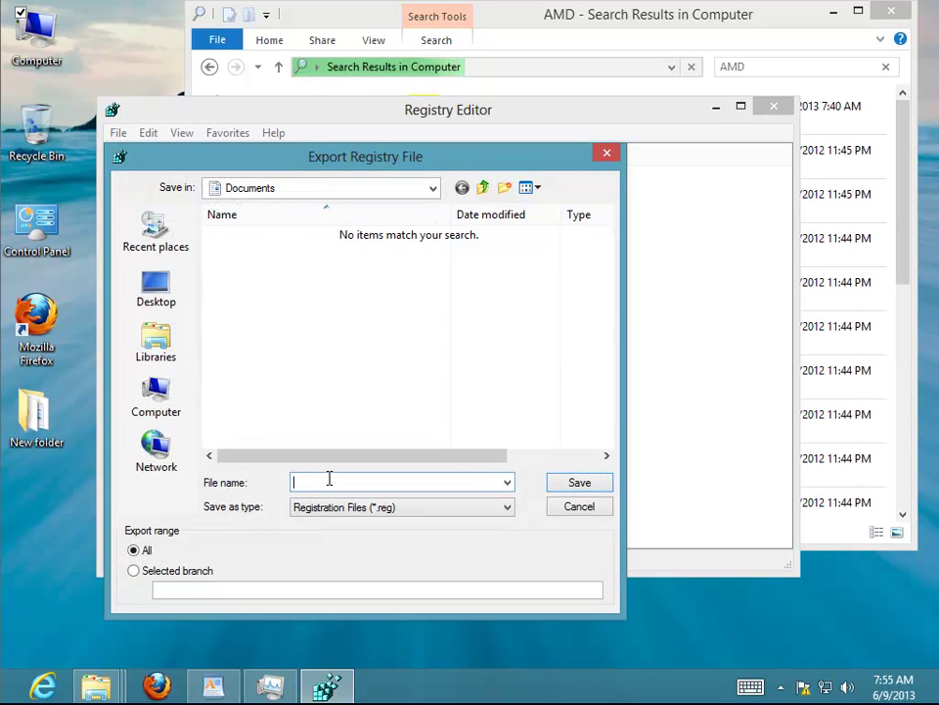
pyautogui.write('regbakfile')
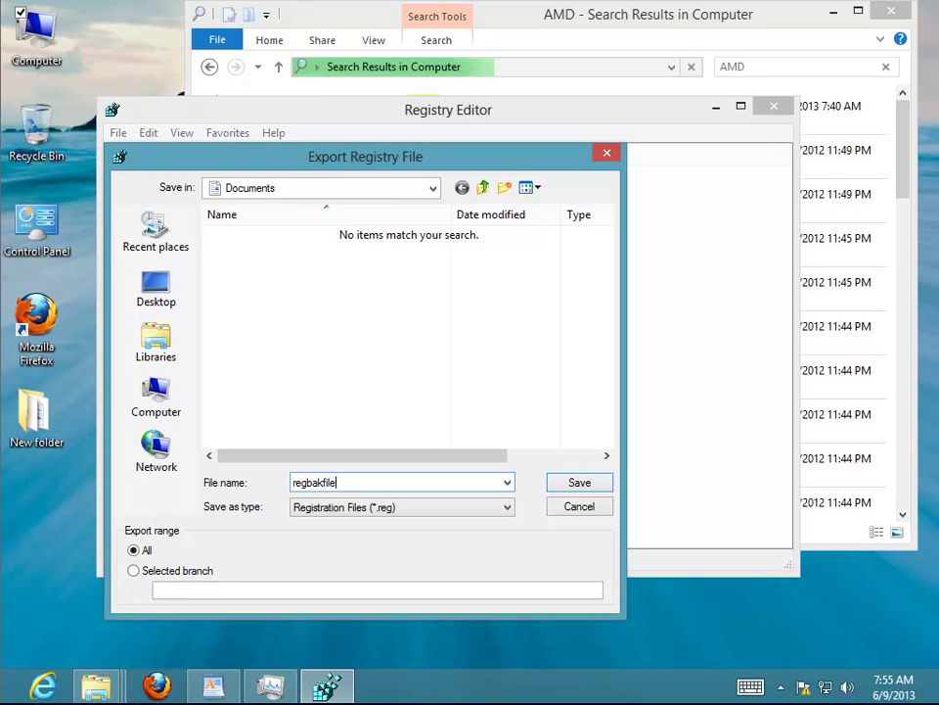
pyautogui.doubleClick(312, 485)
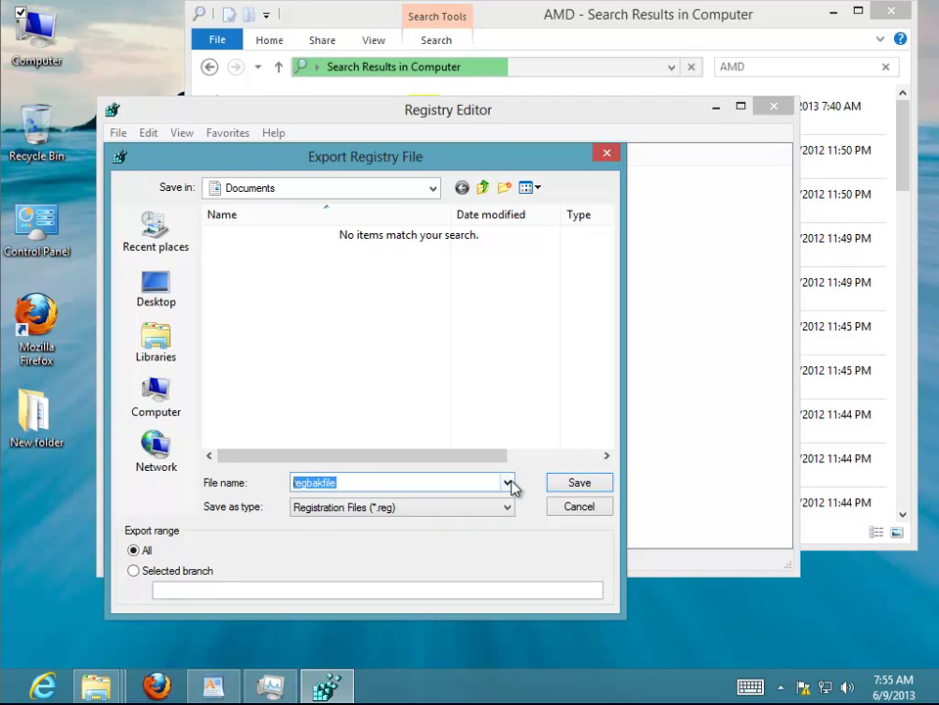
pyautogui.click(562, 482)
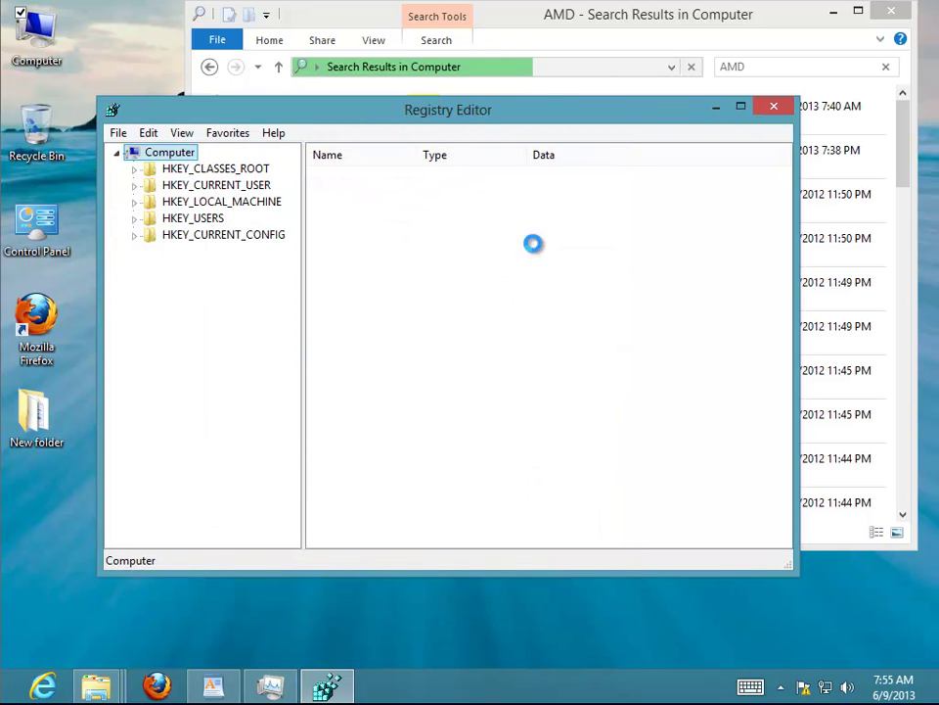
# Step: Move the AMD search results and Registry Editor windows apart, keeping Registry Editor in front
pyautogui.moveTo(567, 29); pyautogui.dragTo(387, 18)
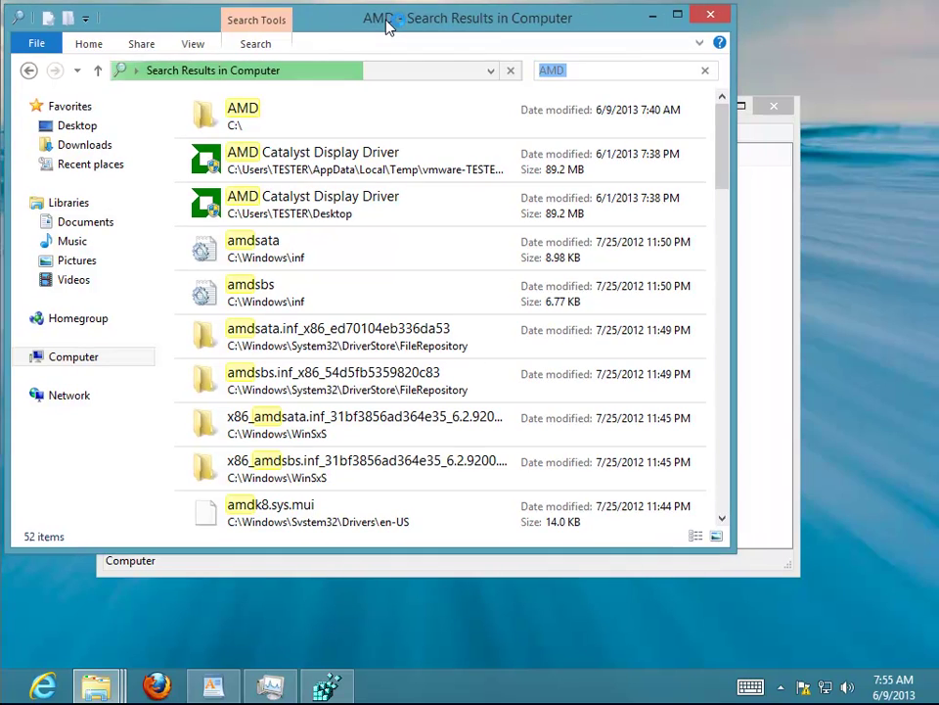
pyautogui.click(660, 566)
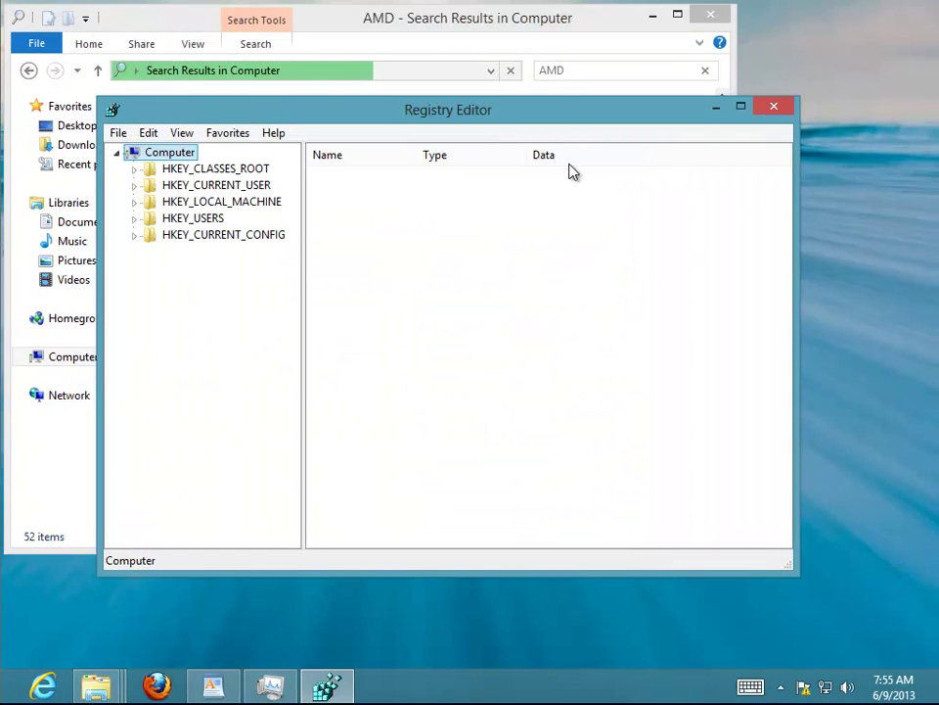
pyautogui.moveTo(562, 115); pyautogui.dragTo(701, 203)
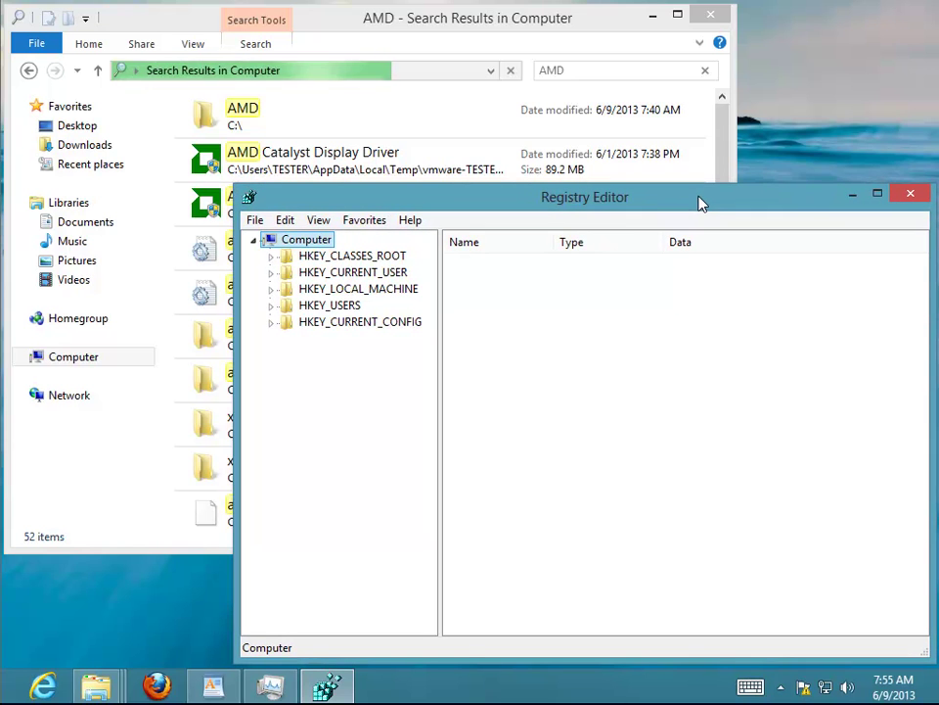
# Step: Search the registry keys, values and data for the copied term "AMD"
pyautogui.click(285, 221)
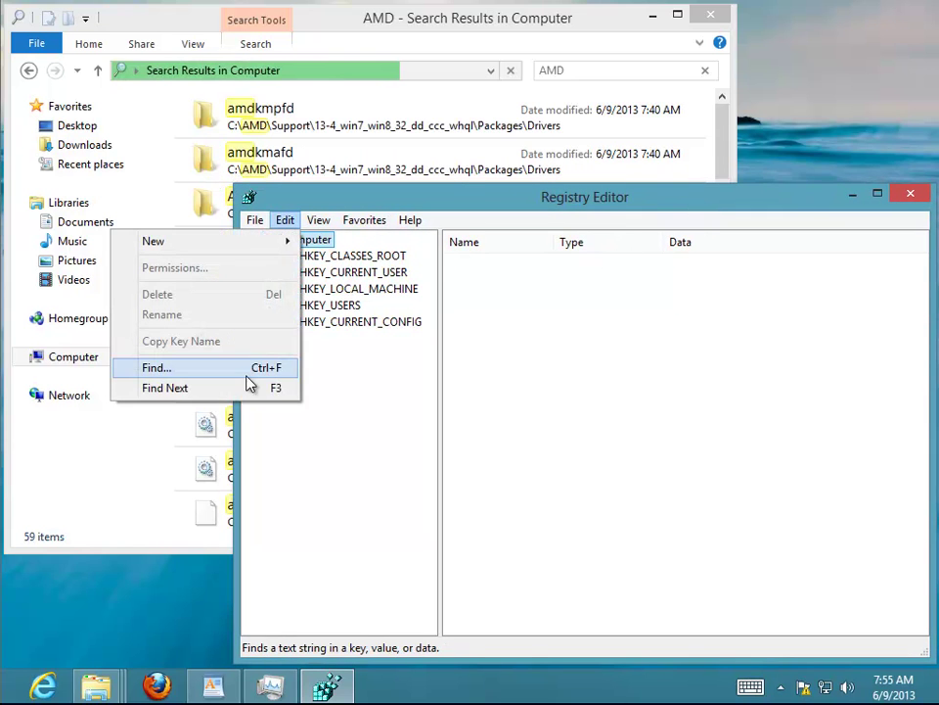
pyautogui.click(260, 370)
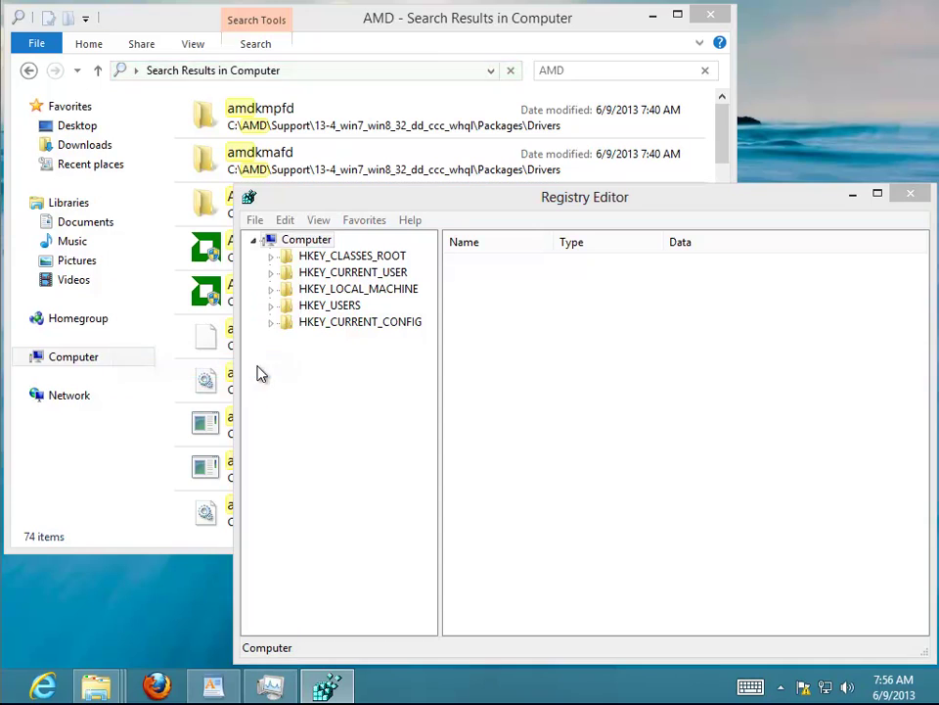
pyautogui.rightClick(448, 315)
pyautogui.click(388, 393)
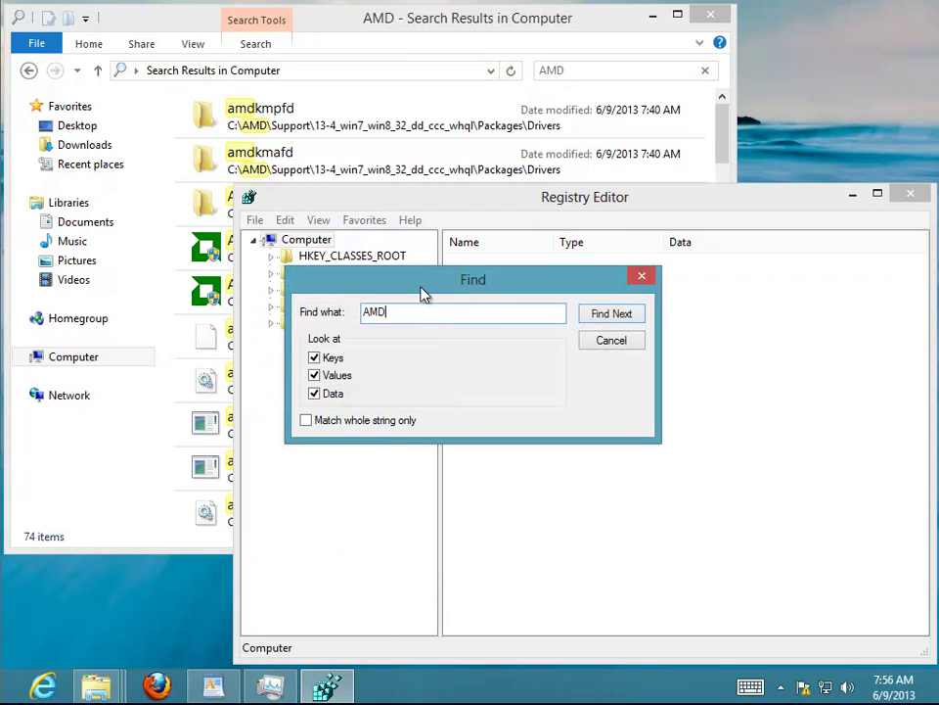
pyautogui.click(638, 313)
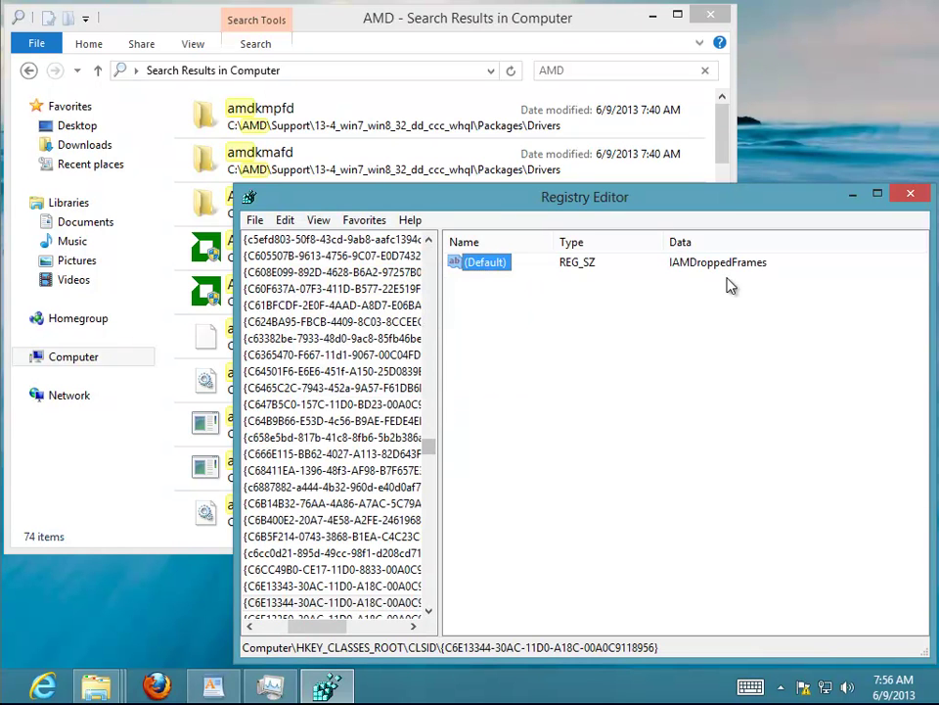
# Step: Inspect the first match's value data without editing it, and go through the following "AMD" matches in the registry
pyautogui.press('Return')
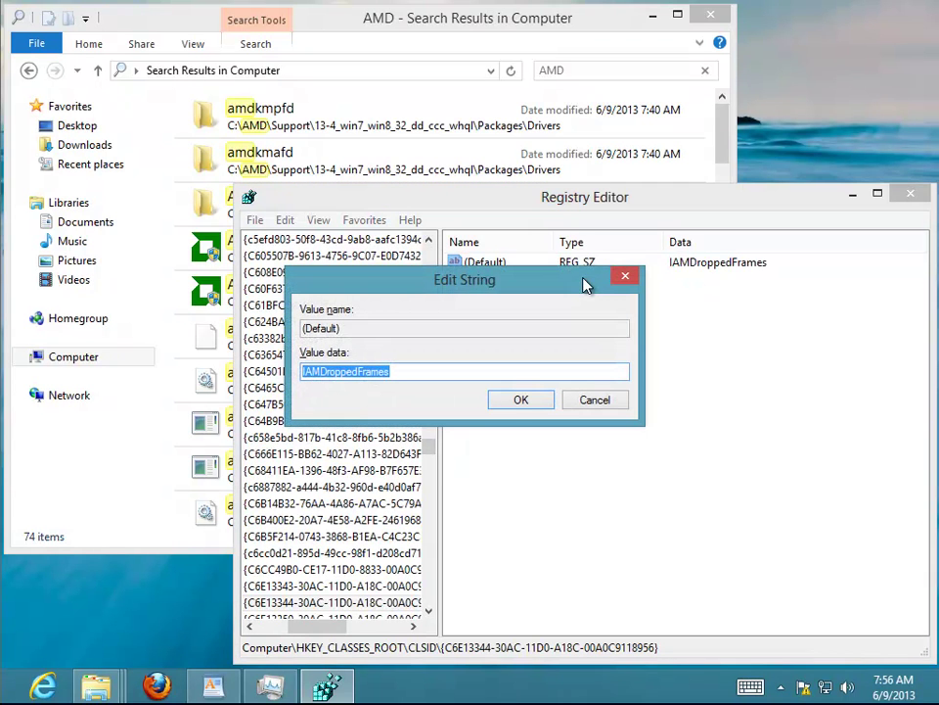
pyautogui.click(622, 402)
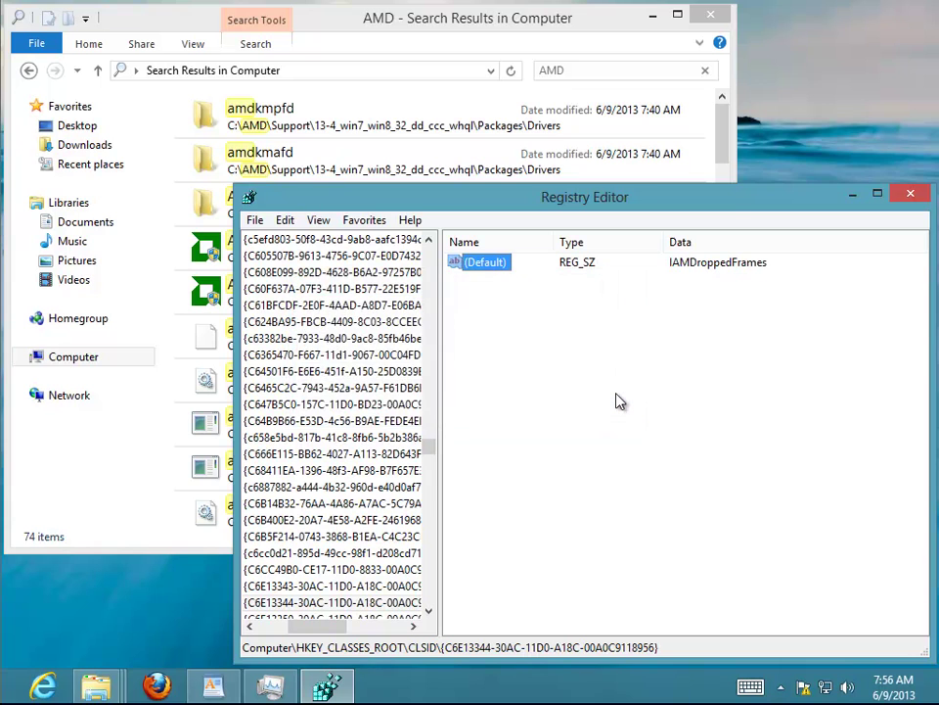
pyautogui.press('F3')
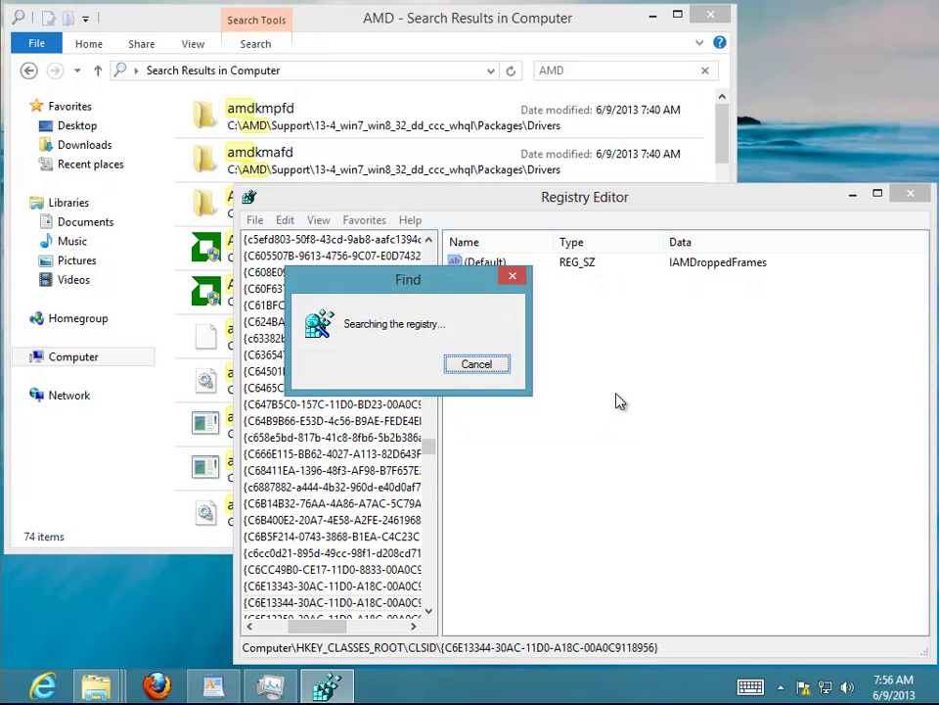
pyautogui.press('F3')
pyautogui.press('F3')
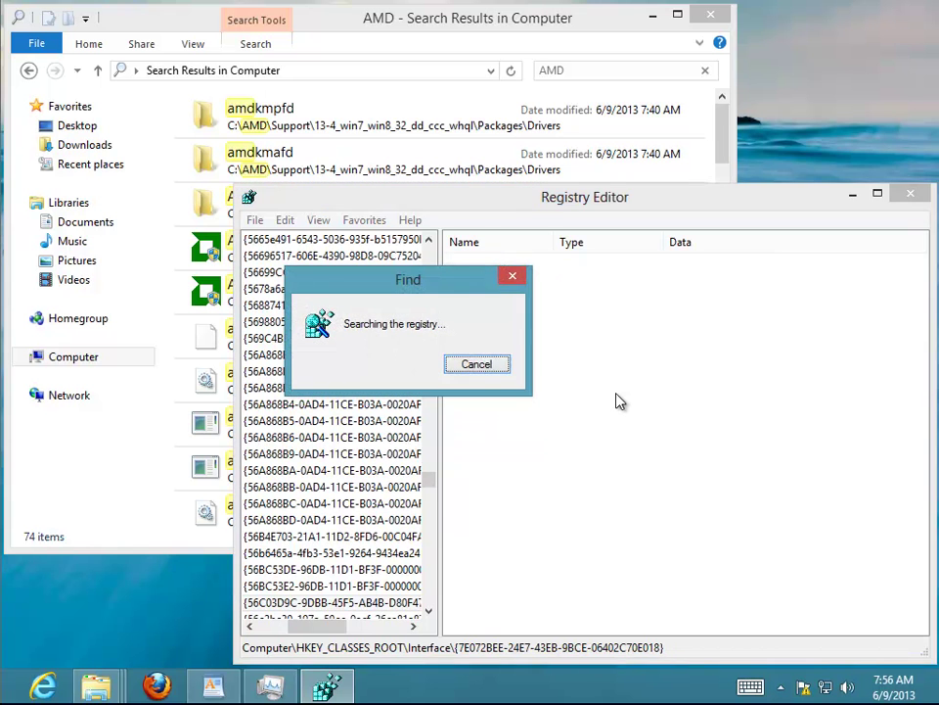
pyautogui.press('F3')
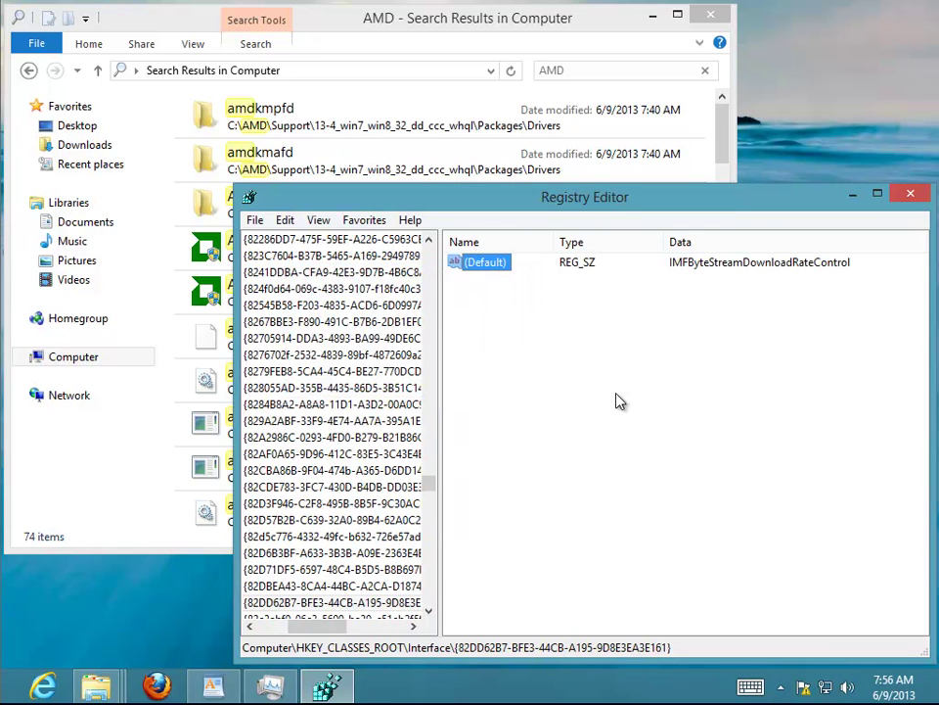
pyautogui.press('F3')
pyautogui.press('F3')
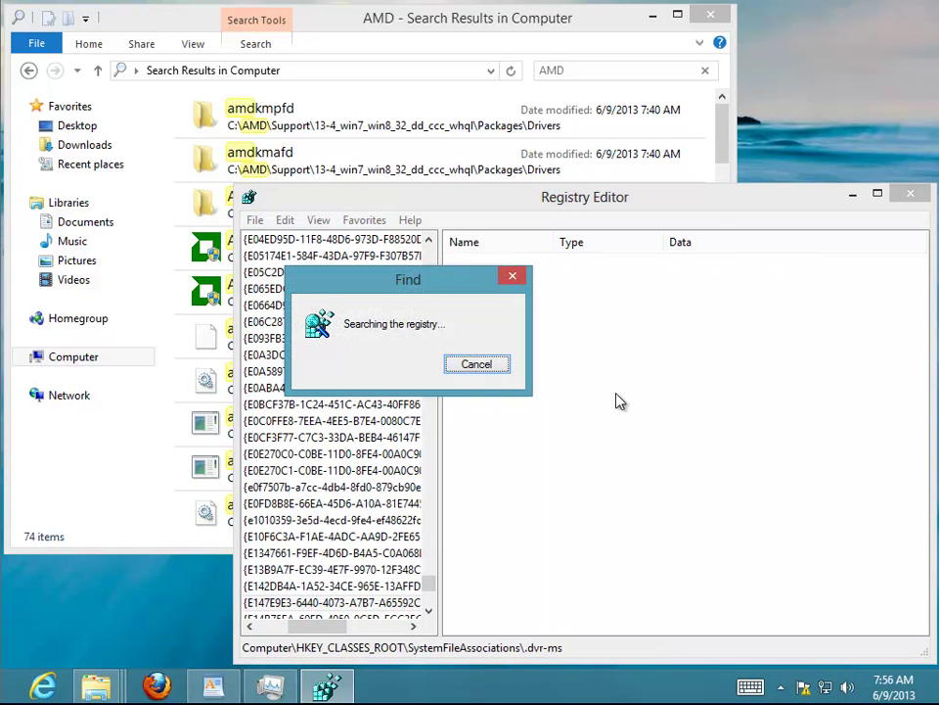
pyautogui.press('F3')
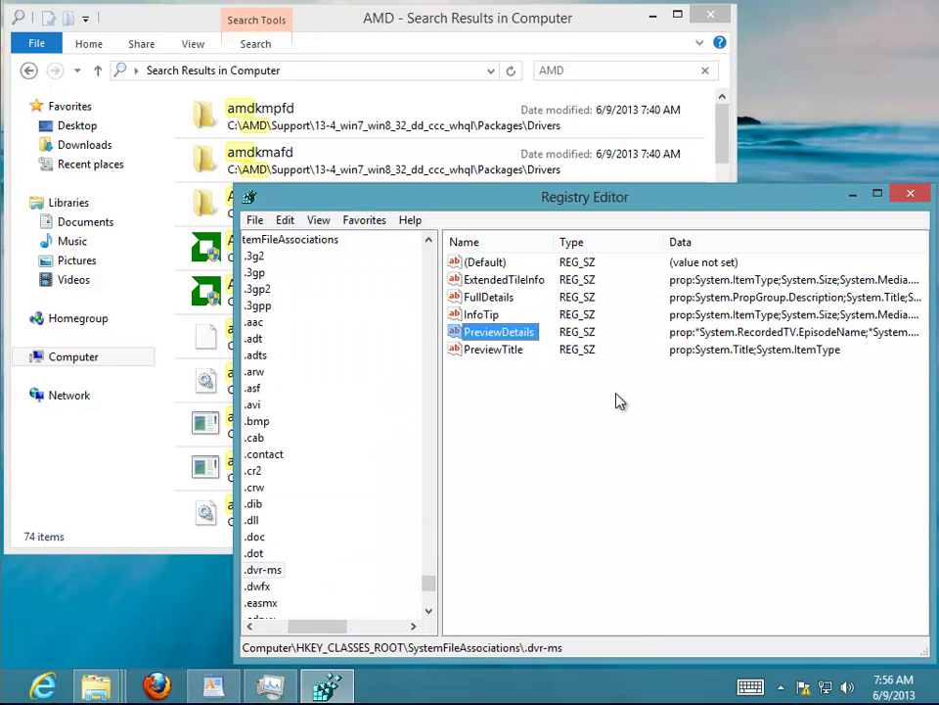
# Step: Find the next match in the Compatibility Assistant Store key, check its full name, and delete the AMD Catalyst Display Driver.exe value
pyautogui.press('F3')
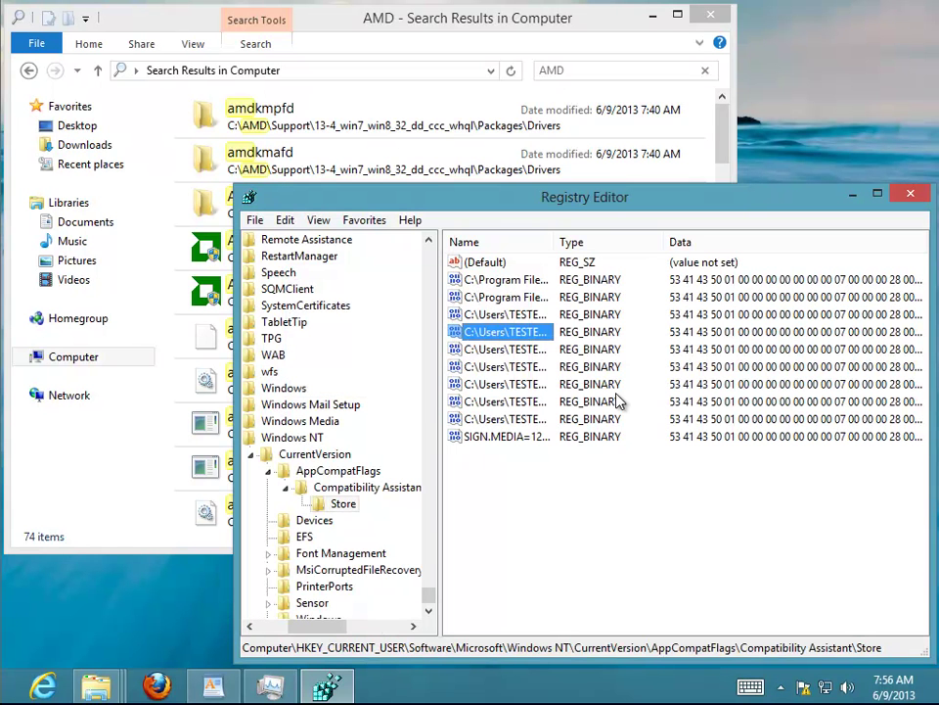
pyautogui.press('Return')
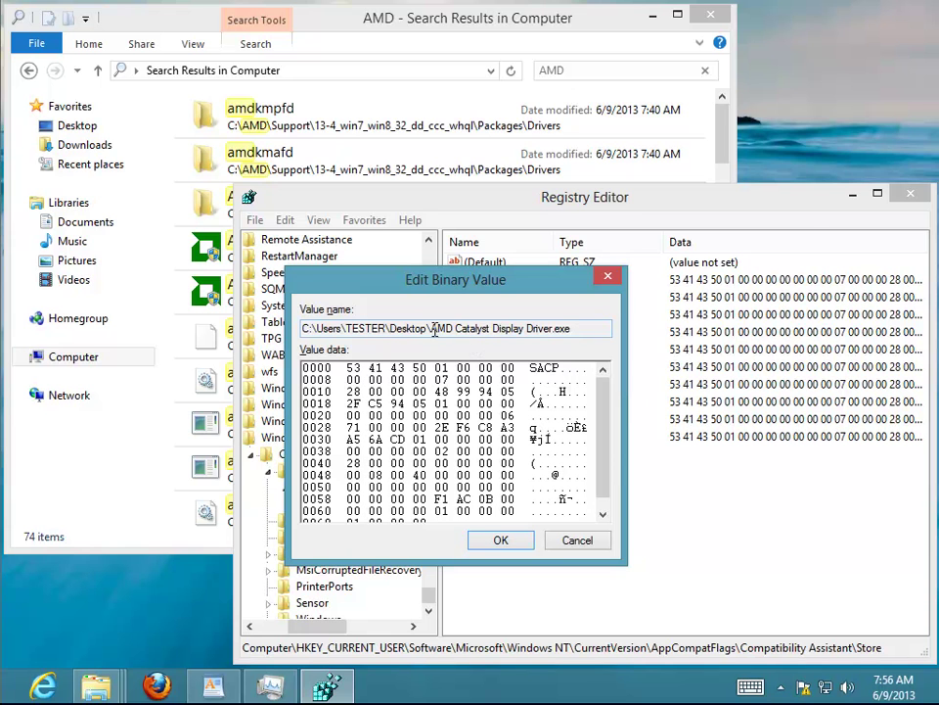
pyautogui.click(578, 543)
pyautogui.press('Delete')
pyautogui.press('Return')
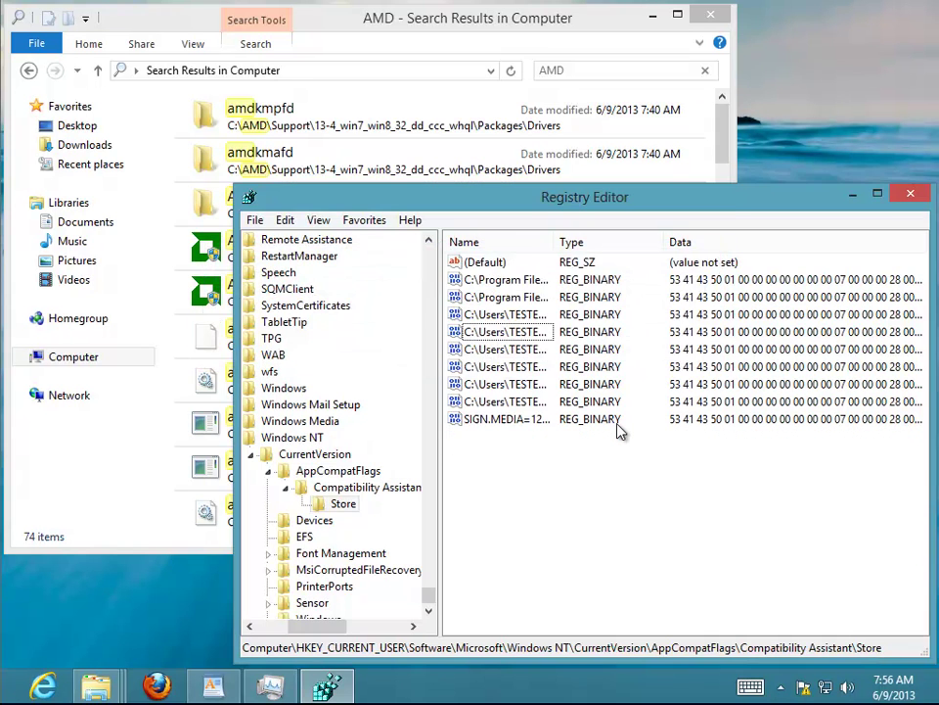
# Step: Find the next "AMD" match and delete the DisplayName value from the ATI_AHCI_RAID key
pyautogui.press('F3')
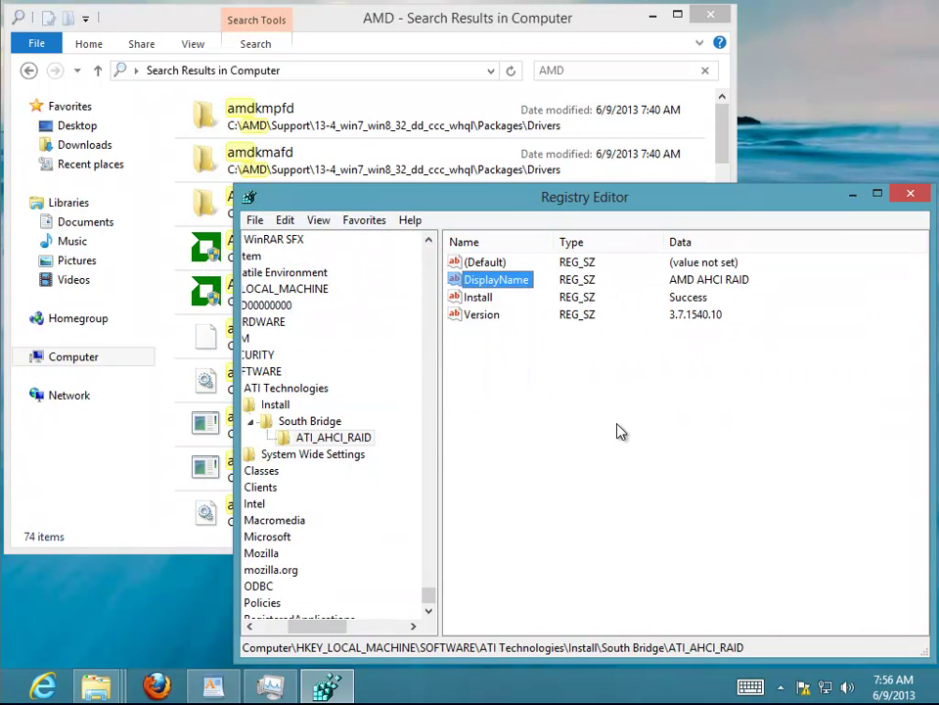
pyautogui.press('Delete')
pyautogui.press('Return')
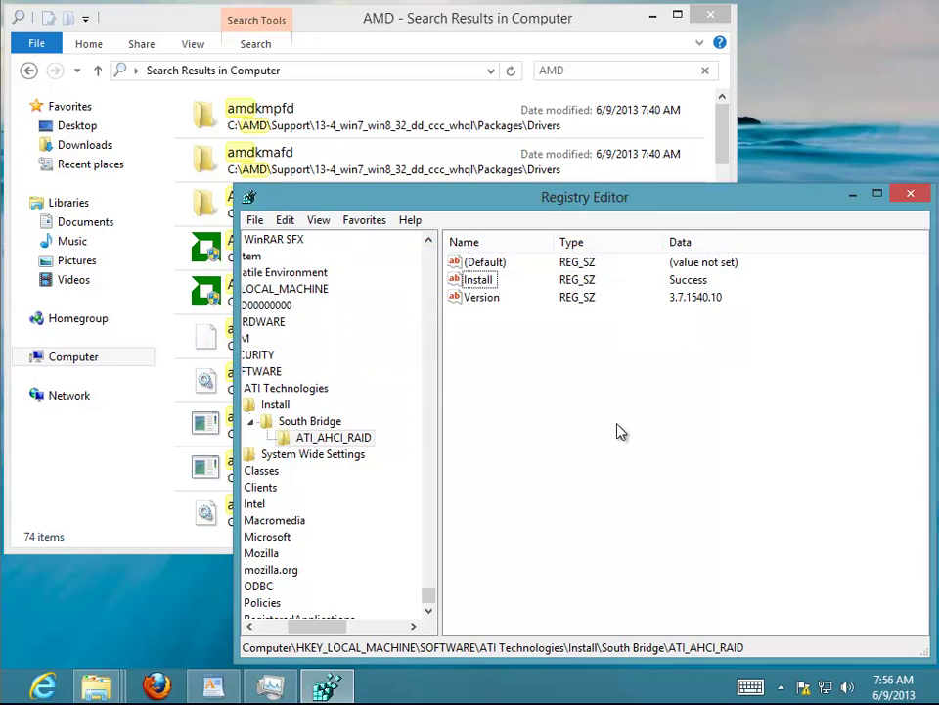
# Step: Go through the remaining "AMD" matches under the registry's Classes CLSID and Interface keys, then close Registry Editor
pyautogui.press('F3')
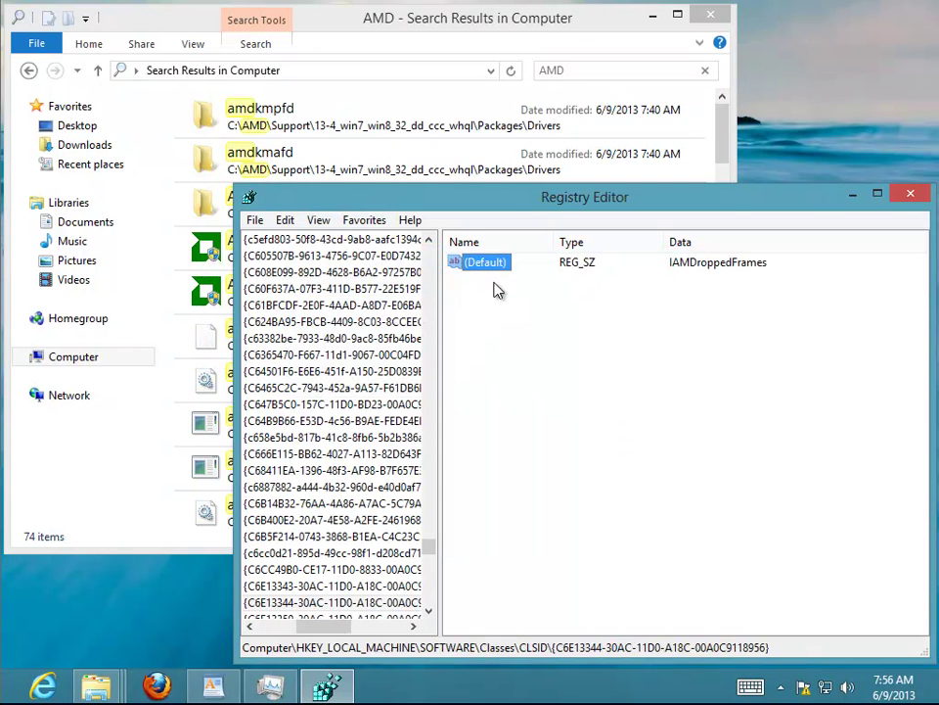
pyautogui.press('F3')
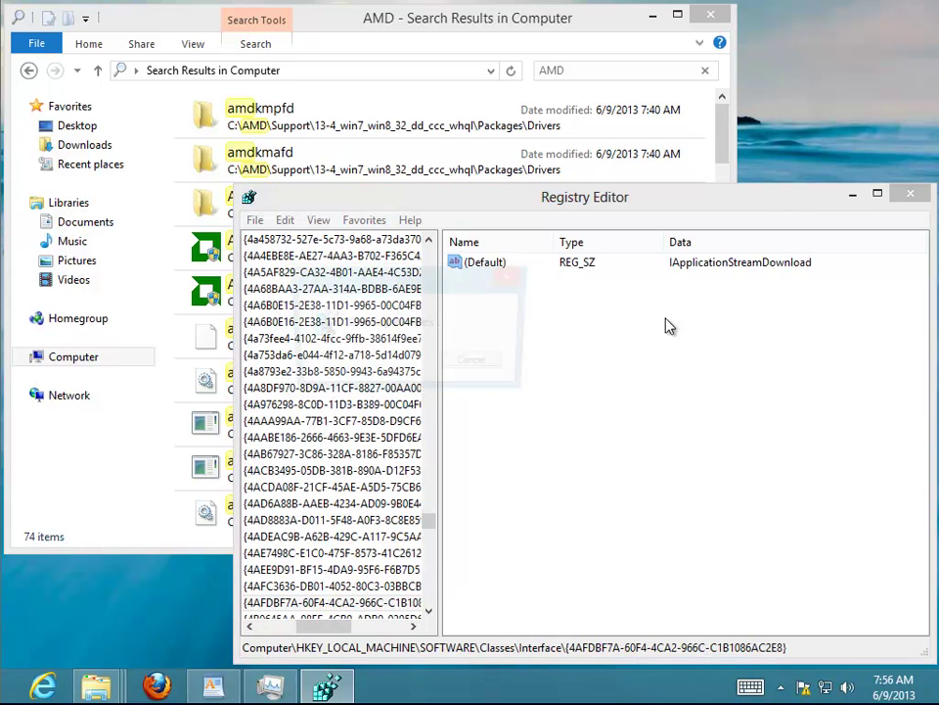
pyautogui.press('F3')
pyautogui.press('F3')
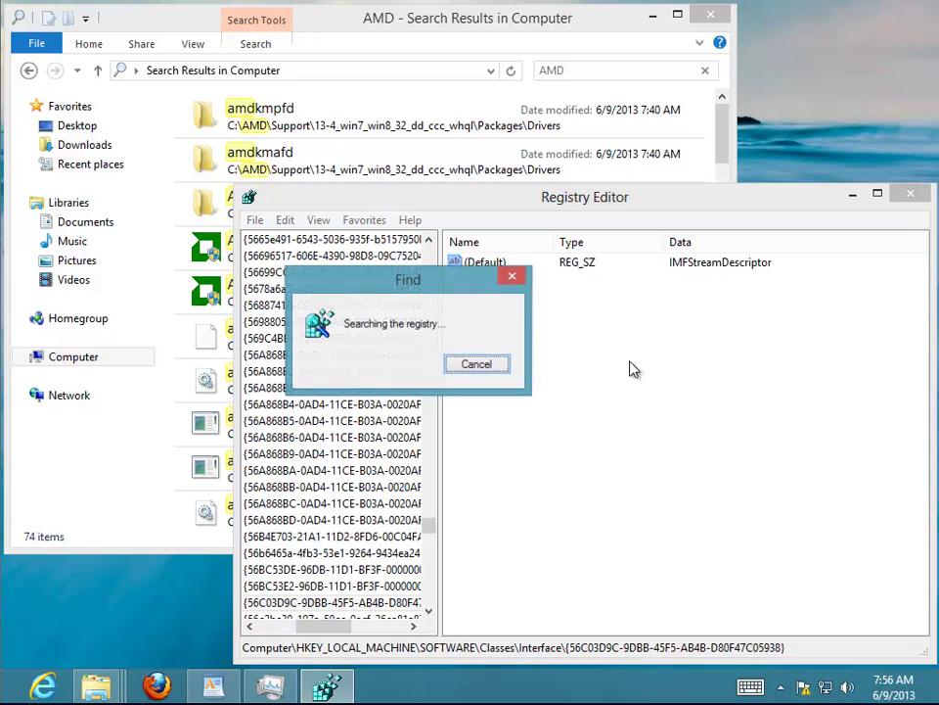
pyautogui.press('F3')
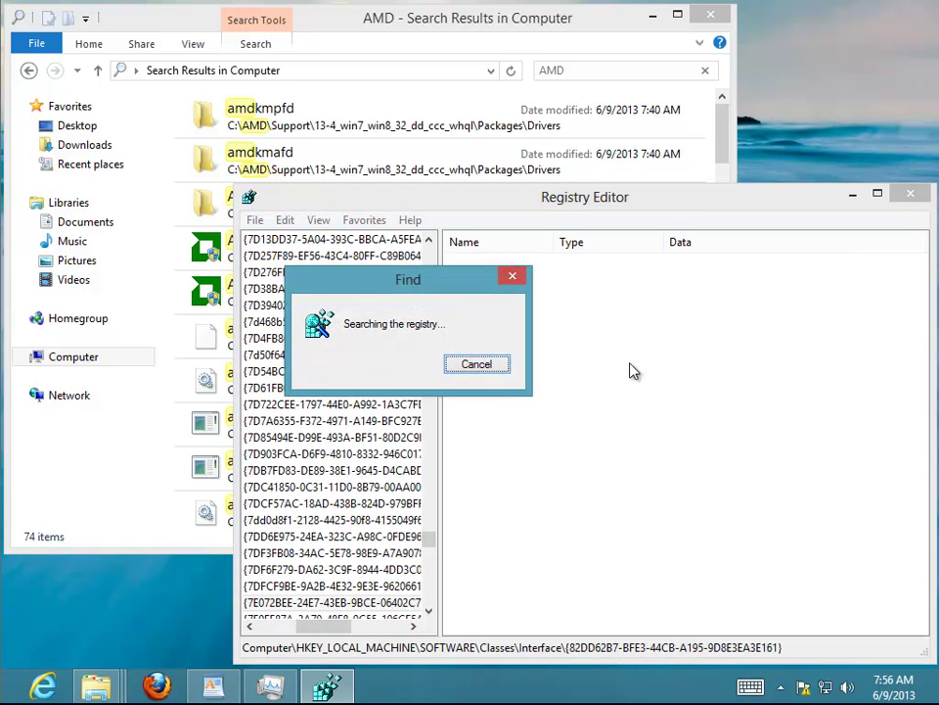
pyautogui.press('F3')
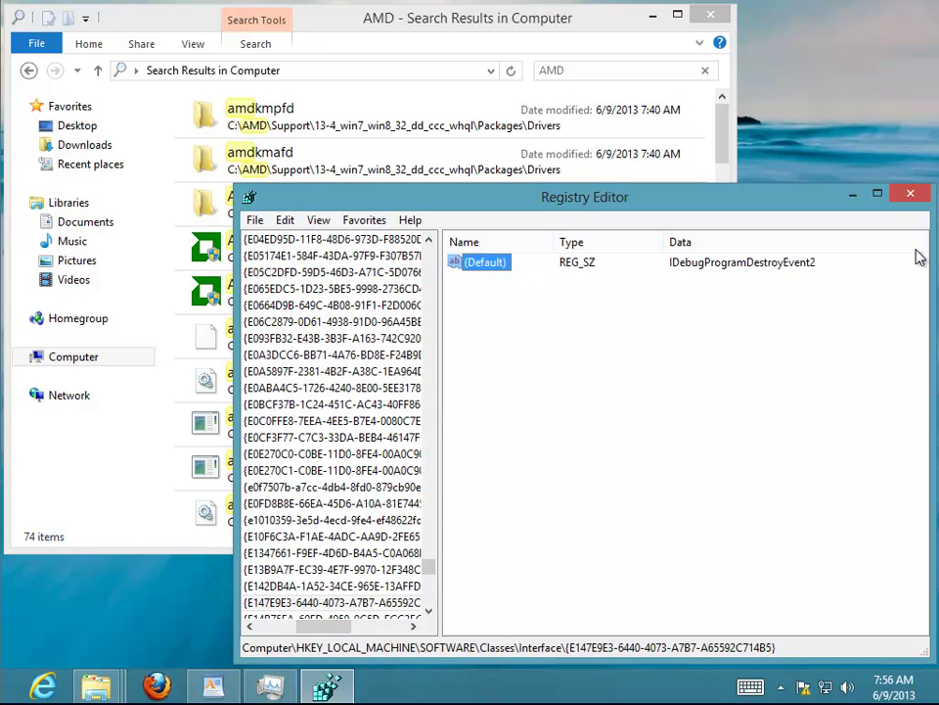
pyautogui.click(923, 194)
# Step: Delete the search results for the AMD folder and its files, both AMD Catalyst Display Driver applications and the Catalyst banner bitmap, granting administrator permission
pyautogui.click(679, 15)
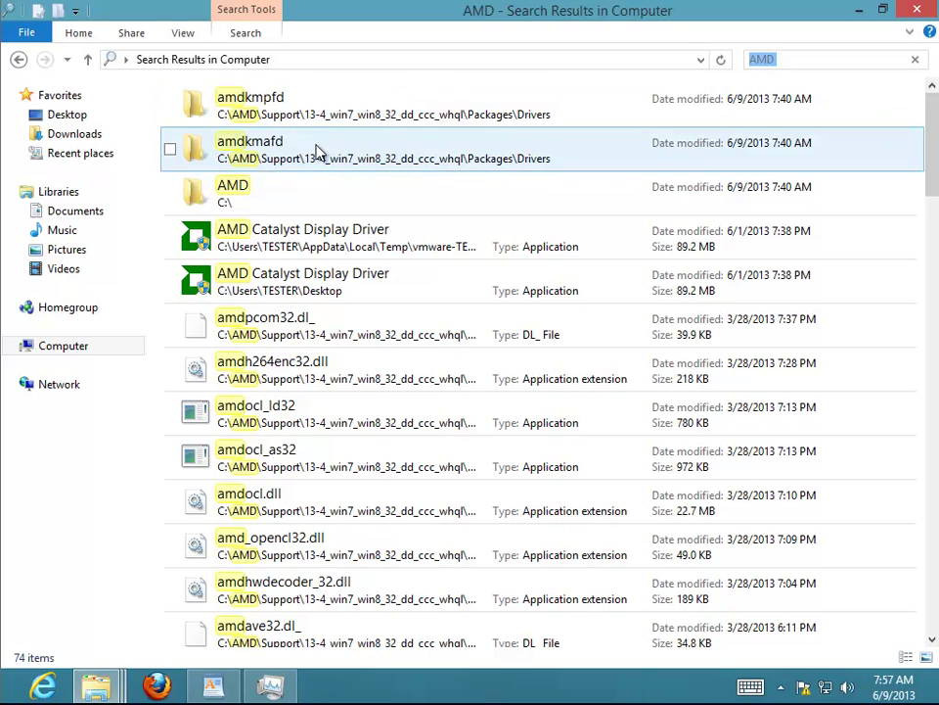
pyautogui.click(196, 93)
pyautogui.keyDown('ctrl'); pyautogui.click(308, 161); pyautogui.keyUp('ctrl')
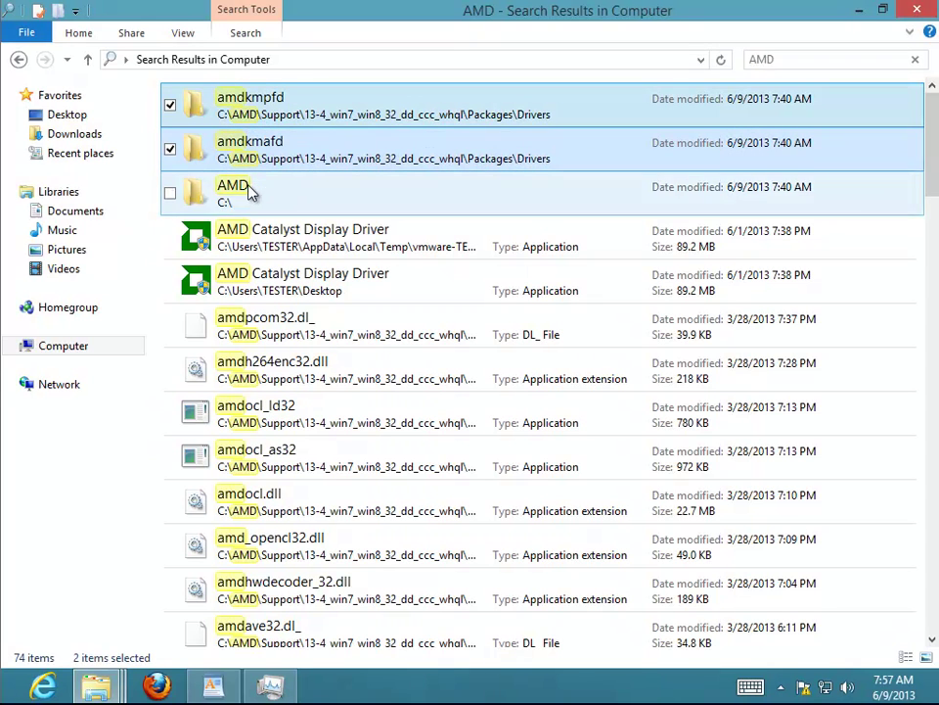
pyautogui.keyDown('ctrl'); pyautogui.click(252, 206); pyautogui.keyUp('ctrl')
pyautogui.keyDown('ctrl'); pyautogui.click(427, 239); pyautogui.keyUp('ctrl')
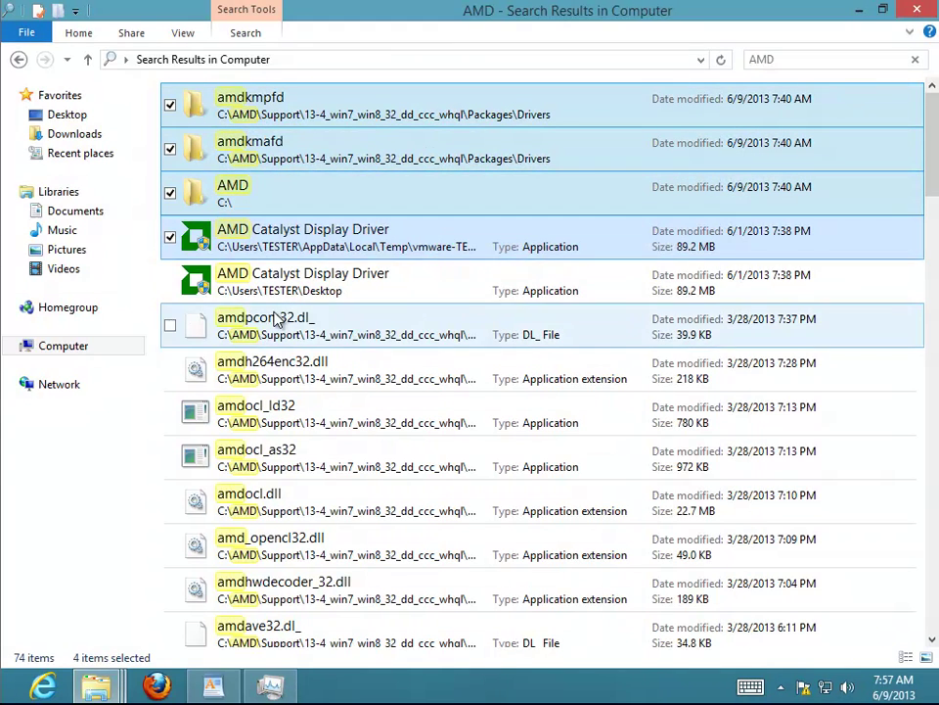
pyautogui.keyDown('ctrl'); pyautogui.click(331, 293); pyautogui.keyUp('ctrl')
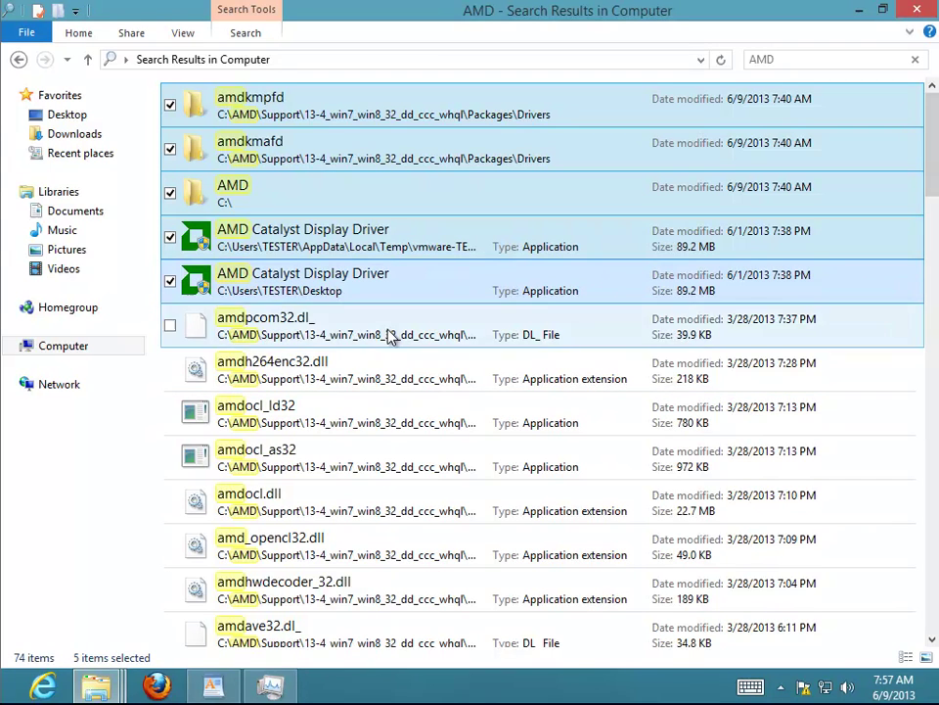
pyautogui.keyDown('ctrl'); pyautogui.click(388, 333); pyautogui.keyUp('ctrl')
pyautogui.keyDown('ctrl'); pyautogui.click(465, 381); pyautogui.keyUp('ctrl')
pyautogui.keyDown('ctrl'); pyautogui.click(382, 413); pyautogui.keyUp('ctrl')
pyautogui.keyDown('ctrl'); pyautogui.click(326, 470); pyautogui.keyUp('ctrl')
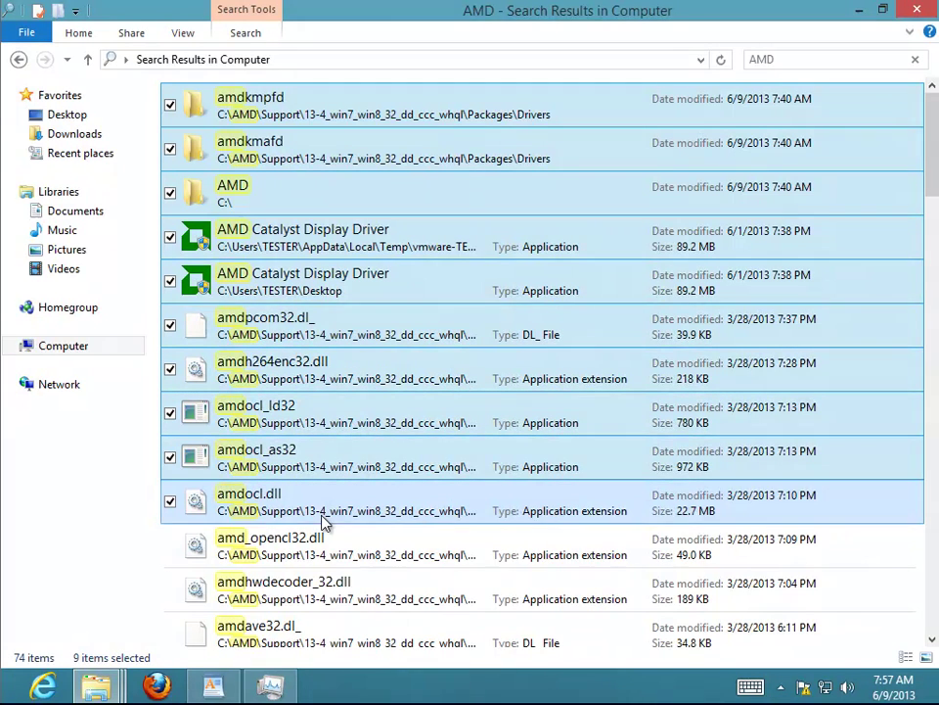
pyautogui.keyDown('ctrl'); pyautogui.click(325, 507); pyautogui.keyUp('ctrl')
pyautogui.keyDown('ctrl'); pyautogui.click(474, 558); pyautogui.keyUp('ctrl')
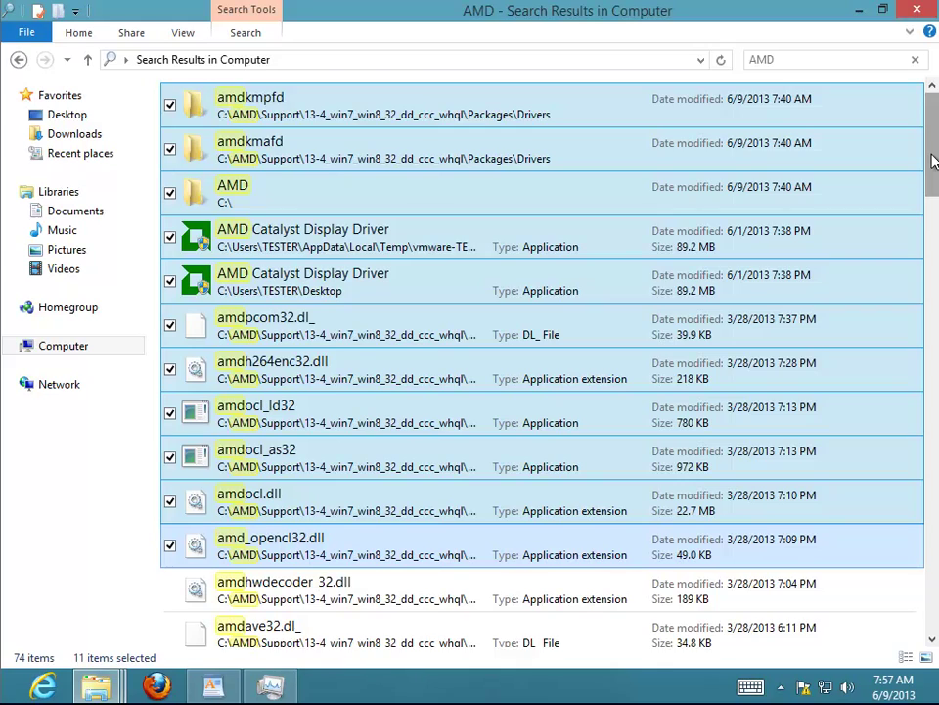
pyautogui.moveTo(932, 161); pyautogui.dragTo(932, 206)
pyautogui.keyDown('ctrl'); pyautogui.click(385, 312); pyautogui.keyUp('ctrl')
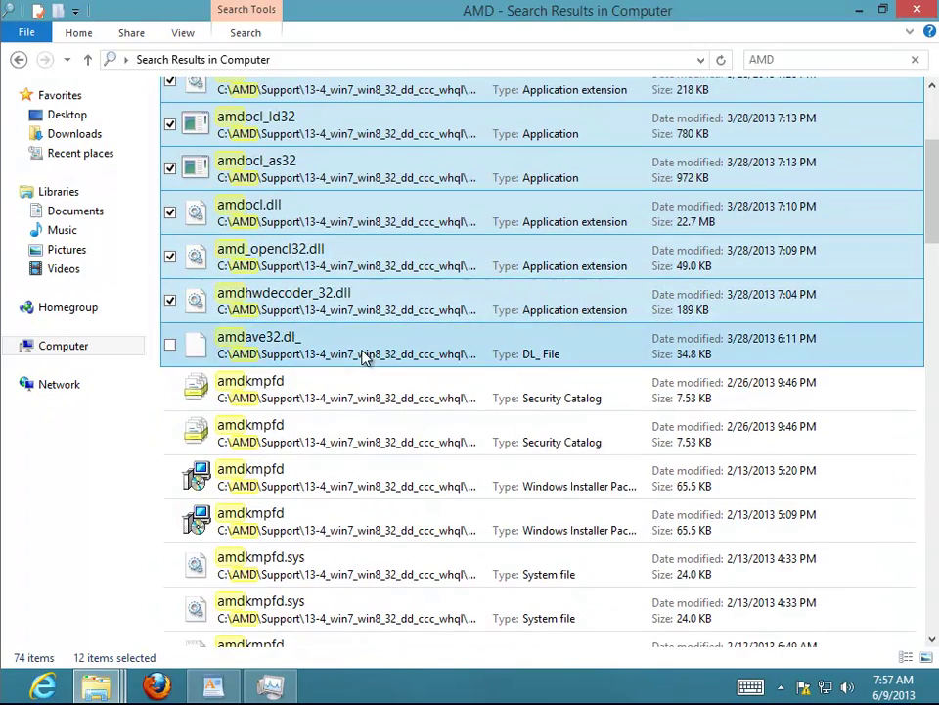
pyautogui.keyDown('ctrl'); pyautogui.click(367, 354); pyautogui.keyUp('ctrl')
pyautogui.keyDown('ctrl'); pyautogui.click(358, 399); pyautogui.keyUp('ctrl')
pyautogui.keyDown('ctrl'); pyautogui.click(349, 442); pyautogui.keyUp('ctrl')
pyautogui.keyDown('ctrl'); pyautogui.click(342, 489); pyautogui.keyUp('ctrl')
pyautogui.keyDown('ctrl'); pyautogui.click(348, 538); pyautogui.keyUp('ctrl')
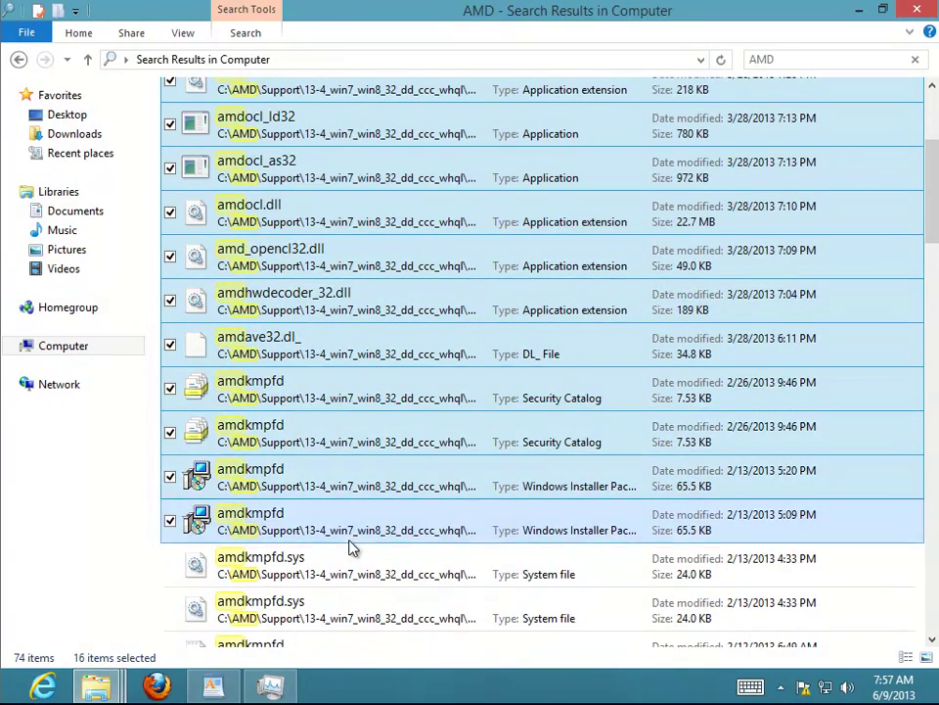
pyautogui.keyDown('ctrl'); pyautogui.click(343, 578); pyautogui.keyUp('ctrl')
pyautogui.keyDown('ctrl'); pyautogui.click(340, 610); pyautogui.keyUp('ctrl')
pyautogui.moveTo(933, 184); pyautogui.dragTo(935, 247)
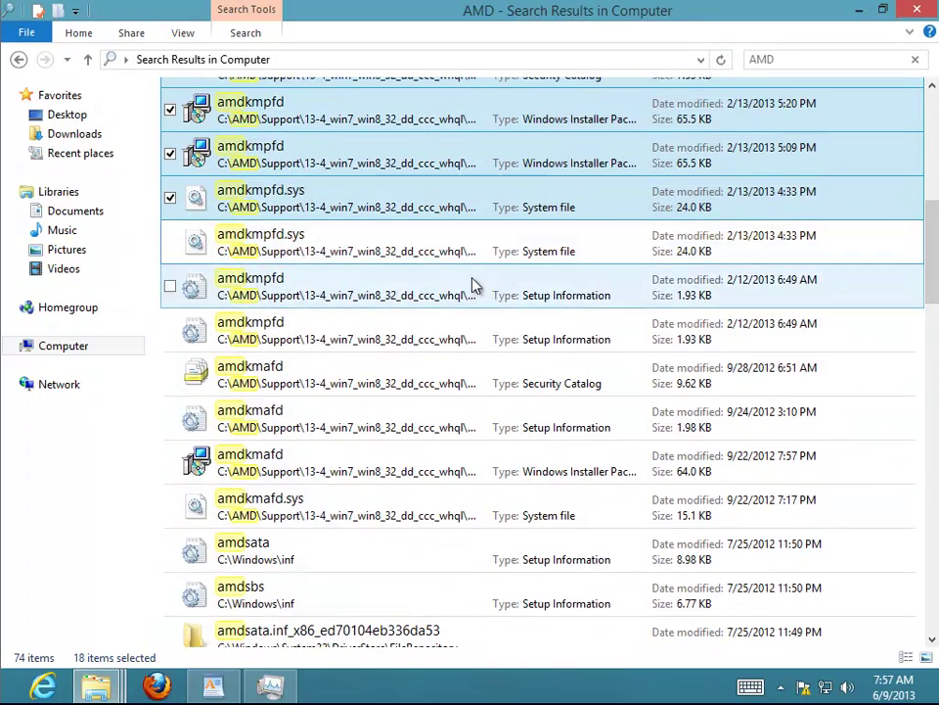
pyautogui.keyDown('ctrl'); pyautogui.click(478, 292); pyautogui.keyUp('ctrl')
pyautogui.keyDown('ctrl'); pyautogui.click(411, 327); pyautogui.keyUp('ctrl')
pyautogui.keyDown('ctrl'); pyautogui.click(399, 377); pyautogui.keyUp('ctrl')
pyautogui.keyDown('ctrl'); pyautogui.click(386, 421); pyautogui.keyUp('ctrl')
pyautogui.keyDown('ctrl'); pyautogui.click(375, 466); pyautogui.keyUp('ctrl')
pyautogui.keyDown('ctrl'); pyautogui.click(338, 516); pyautogui.keyUp('ctrl')
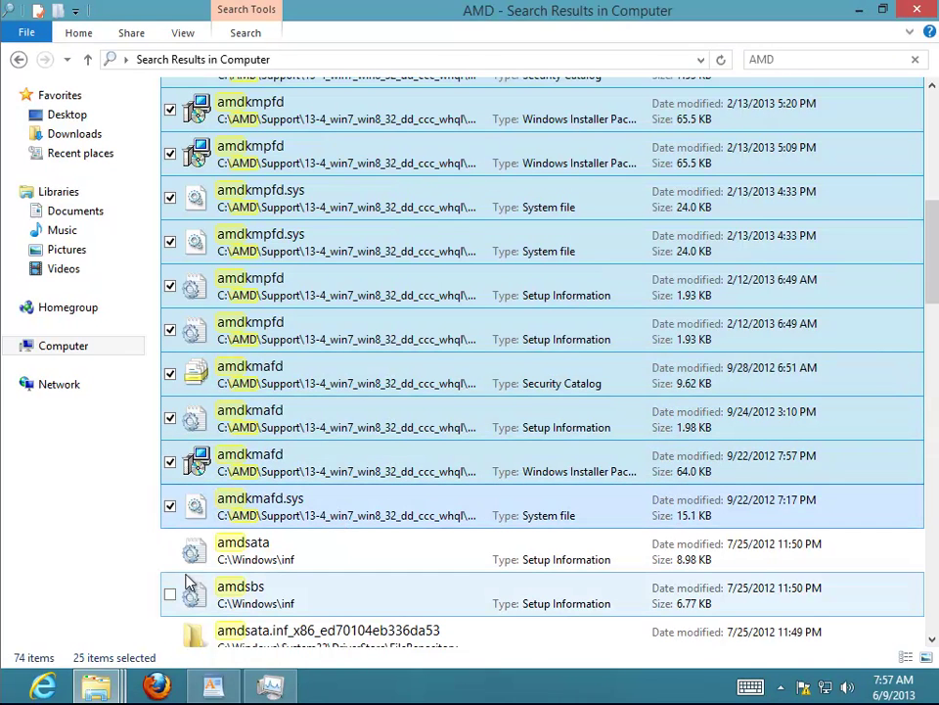
pyautogui.moveTo(923, 282); pyautogui.dragTo(924, 622)
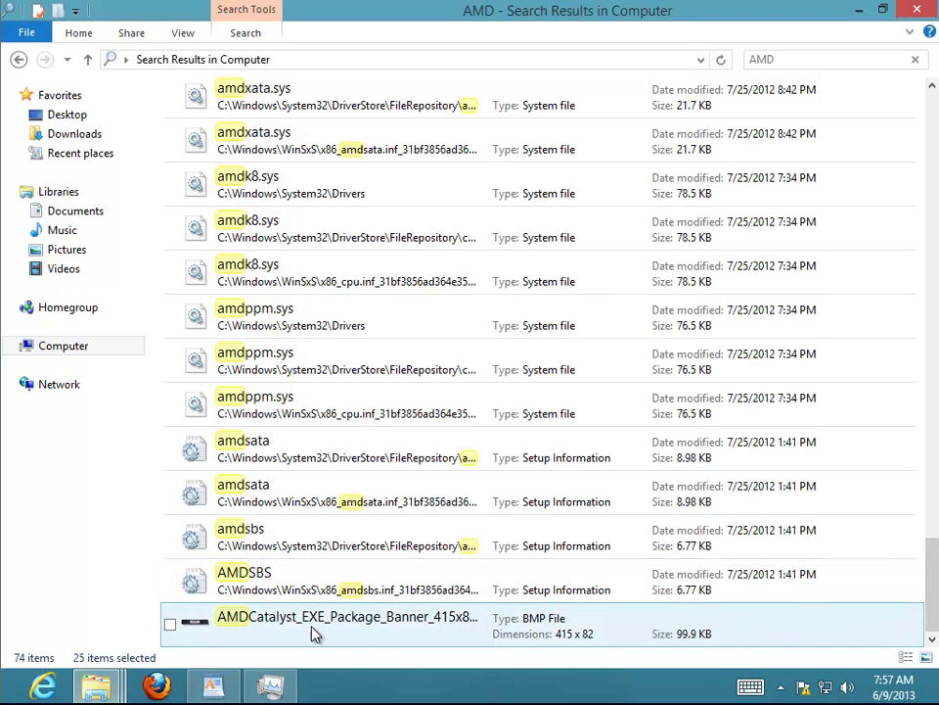
pyautogui.keyDown('ctrl'); pyautogui.click(415, 638); pyautogui.keyUp('ctrl')
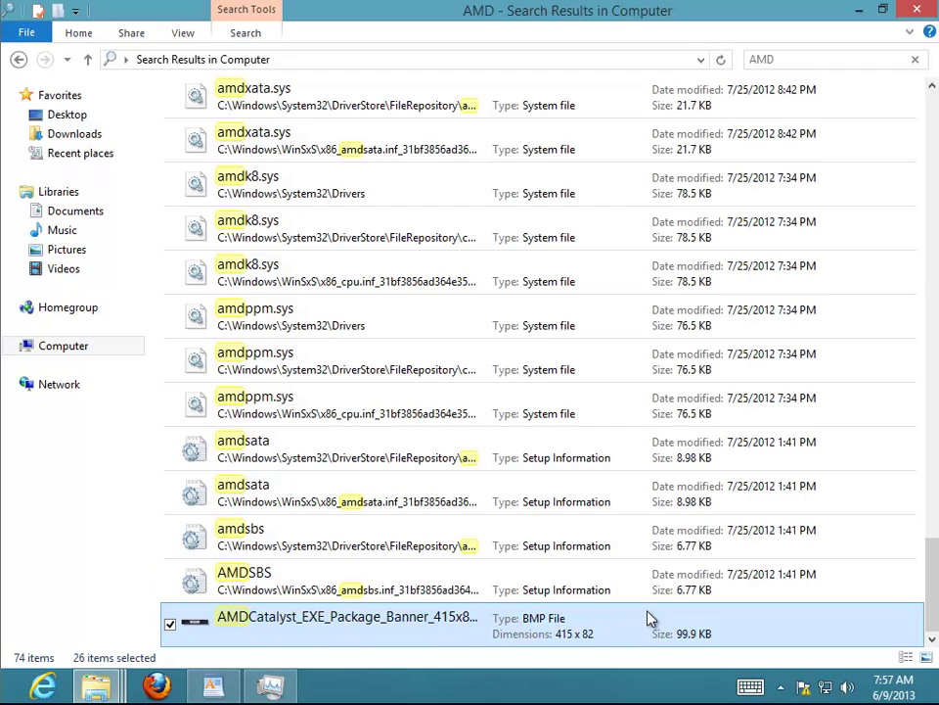
pyautogui.moveTo(933, 598); pyautogui.dragTo(932, 126)
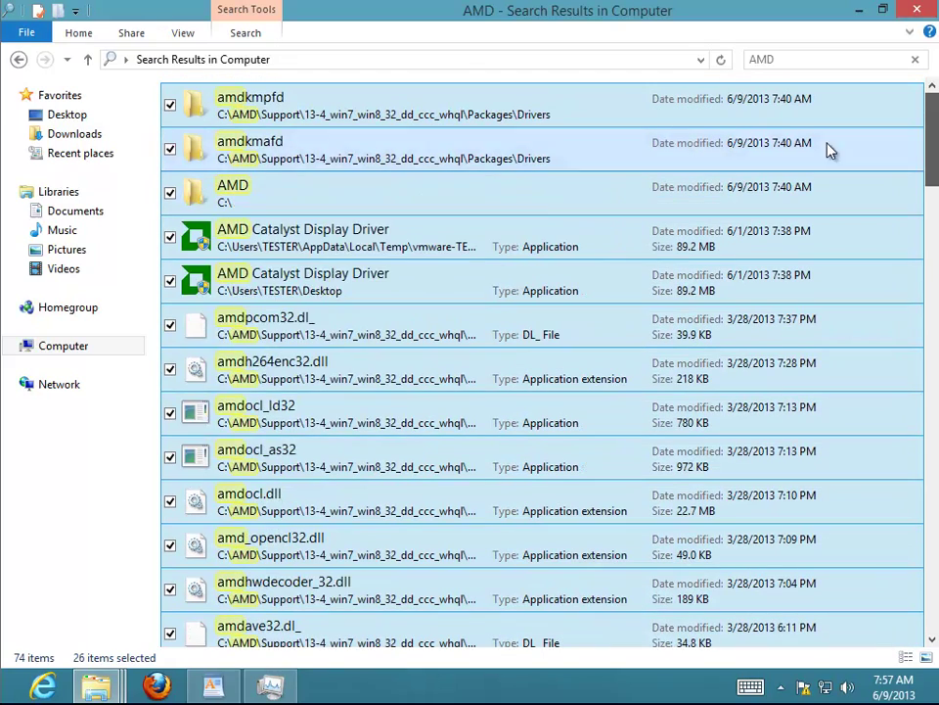
pyautogui.rightClick(406, 209)
pyautogui.click(313, 405)
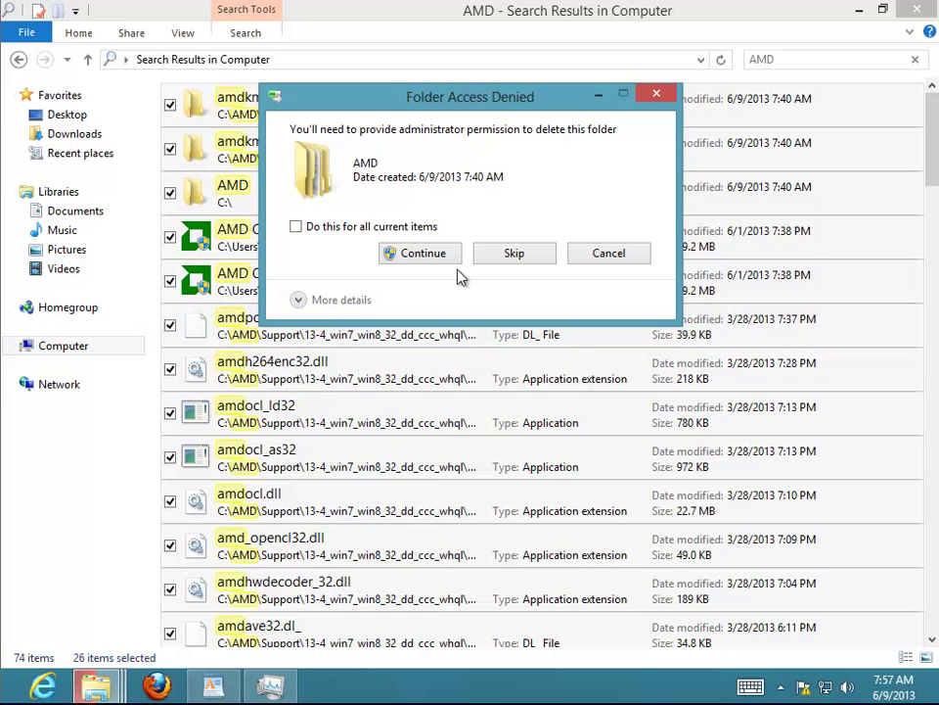
pyautogui.click(421, 260)
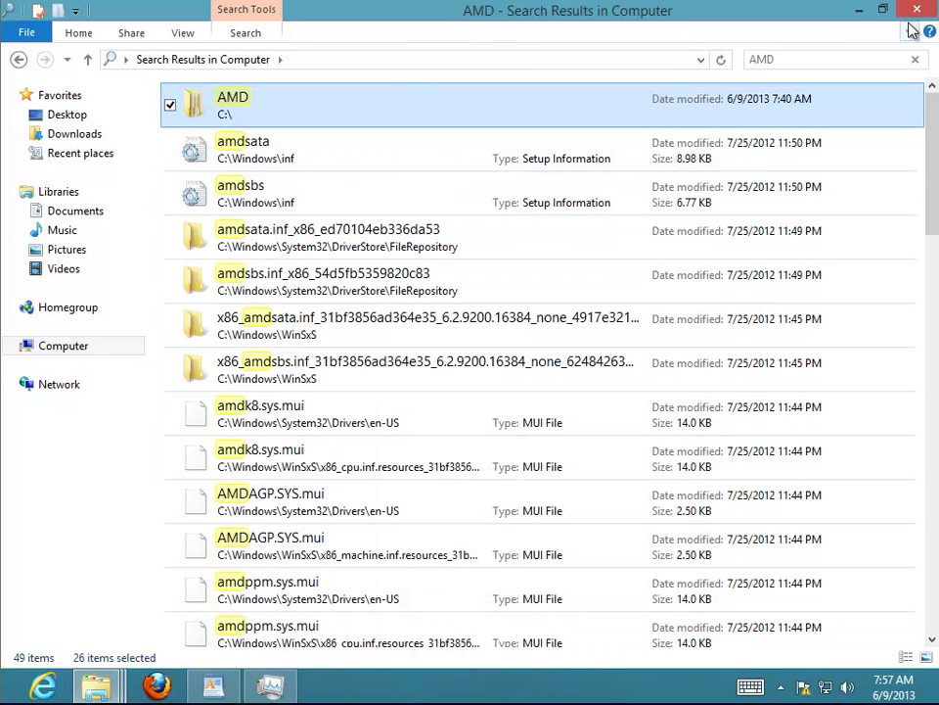
pyautogui.click(917, 9)
# Step: Permanently delete all the AMD items in the Recycle Bin, close it and refresh the desktop
pyautogui.rightClick(247, 248)
pyautogui.click(390, 299)
pyautogui.doubleClick(28, 125)
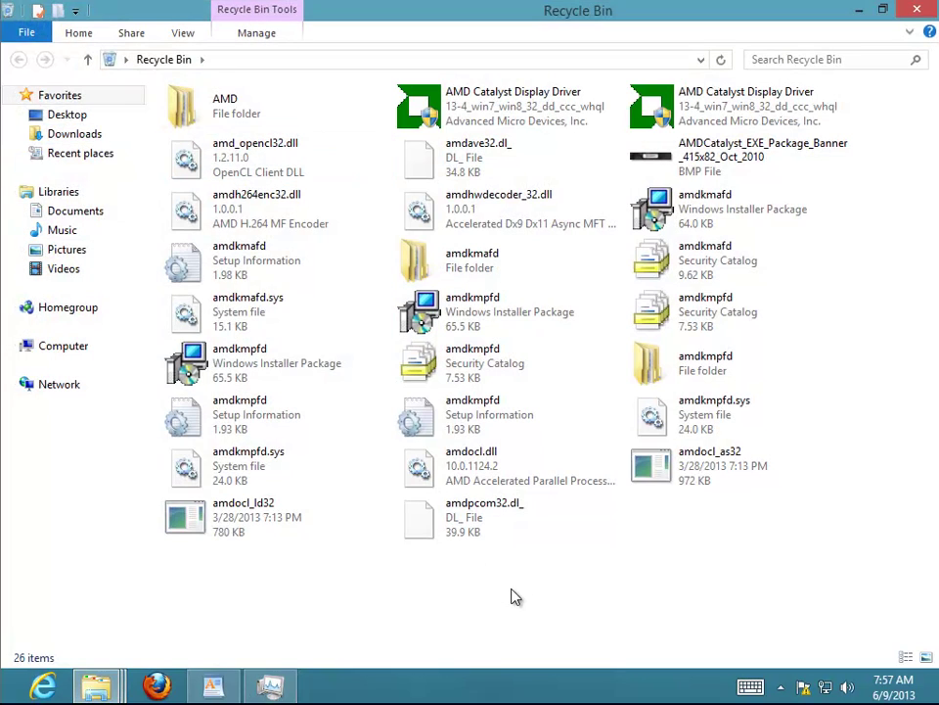
pyautogui.hotkey('ctrl', 'a')
pyautogui.rightClick(266, 128)
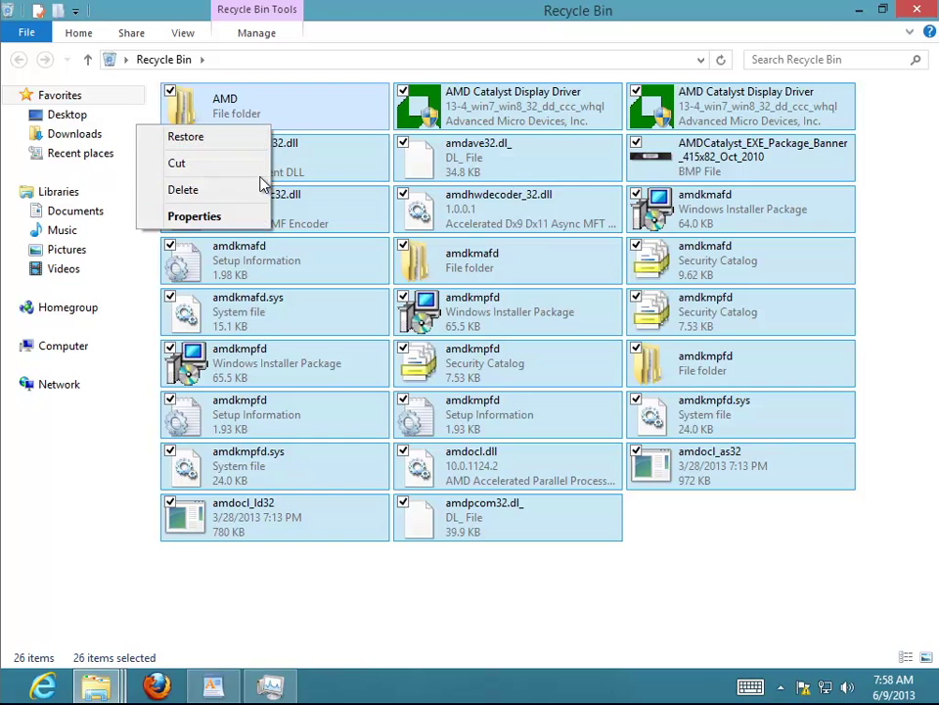
pyautogui.click(230, 204)
pyautogui.click(542, 358)
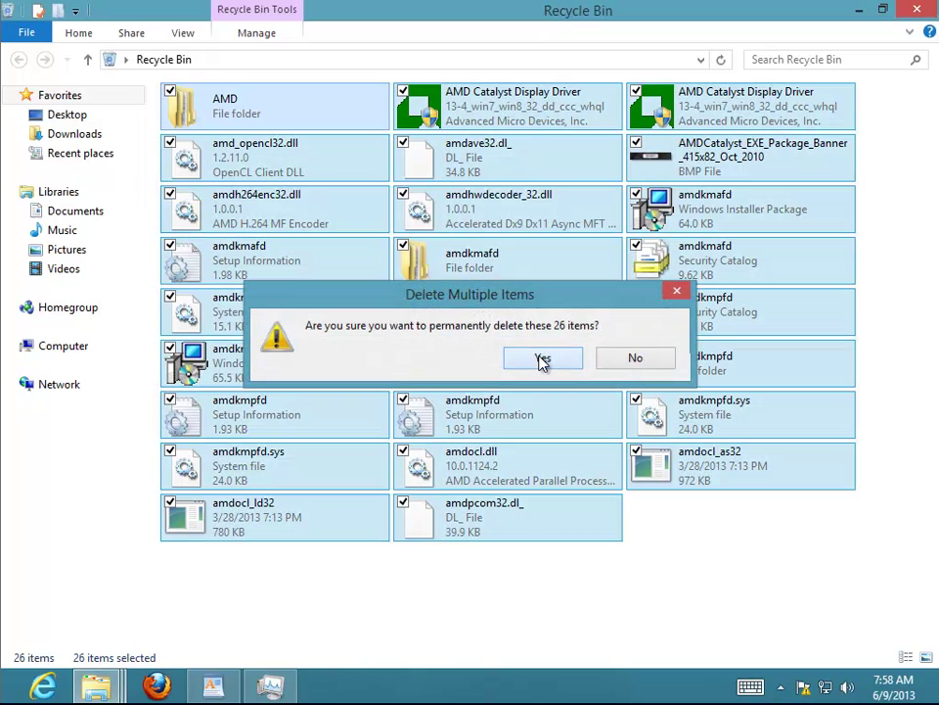
pyautogui.click(917, 9)
pyautogui.rightClick(431, 232)
pyautogui.click(391, 277)
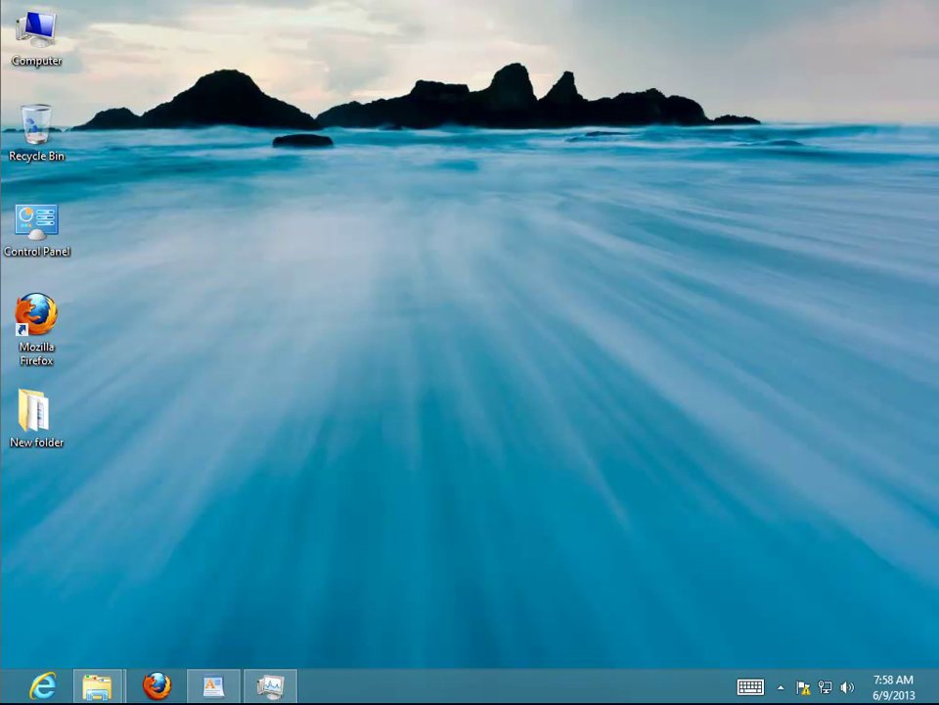
# Step: Start changing the AMD Catalyst Install Manager installation from Programs and Features in Control Panel
pyautogui.click(214, 685)
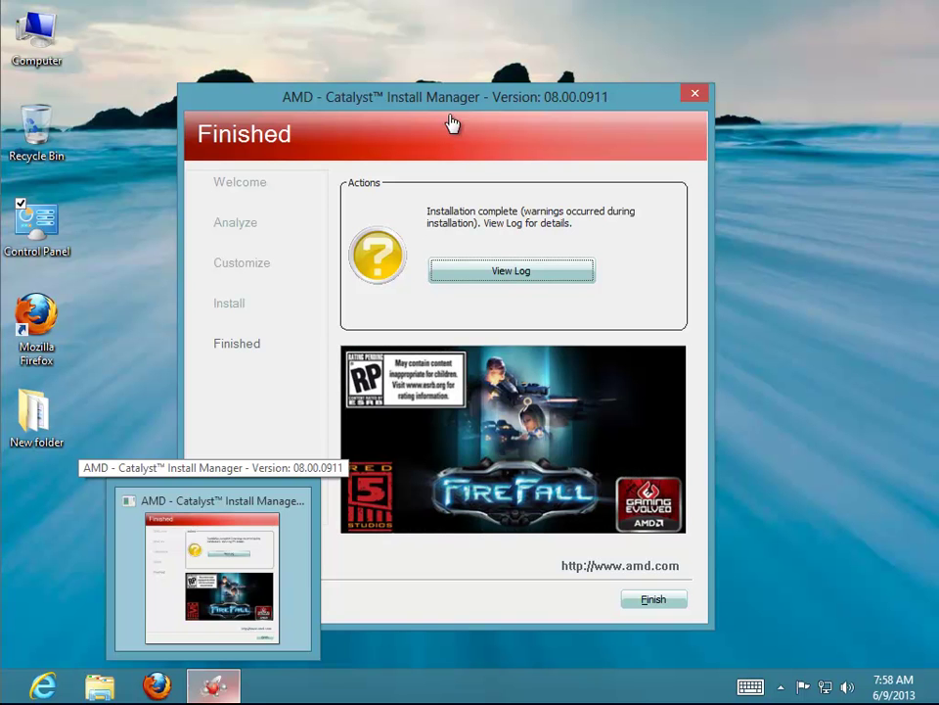
pyautogui.moveTo(454, 106); pyautogui.dragTo(674, 30)
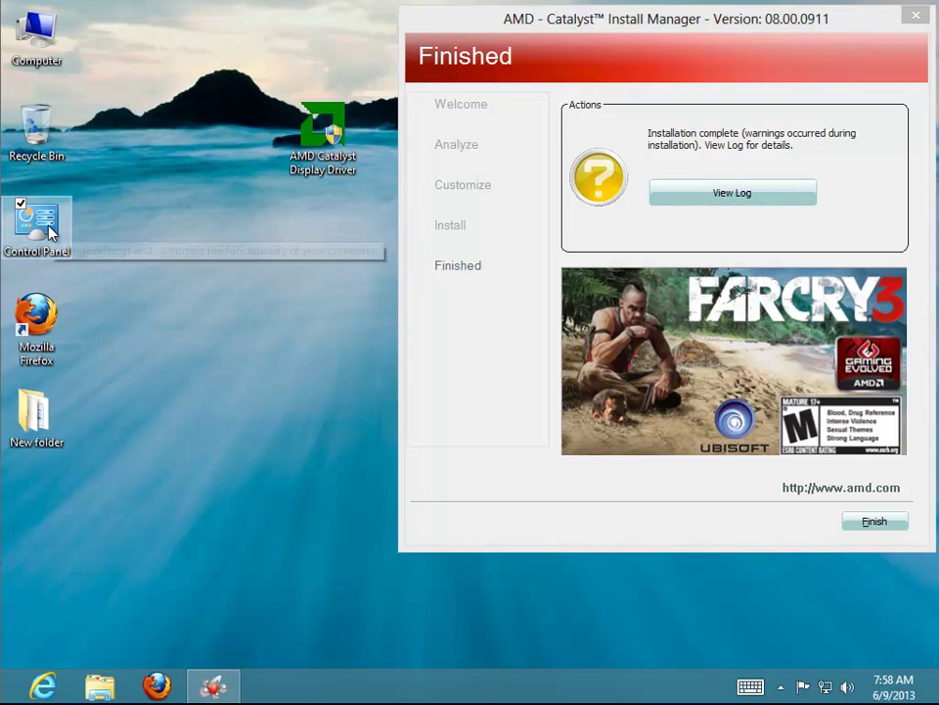
pyautogui.doubleClick(51, 232)
pyautogui.click(332, 460)
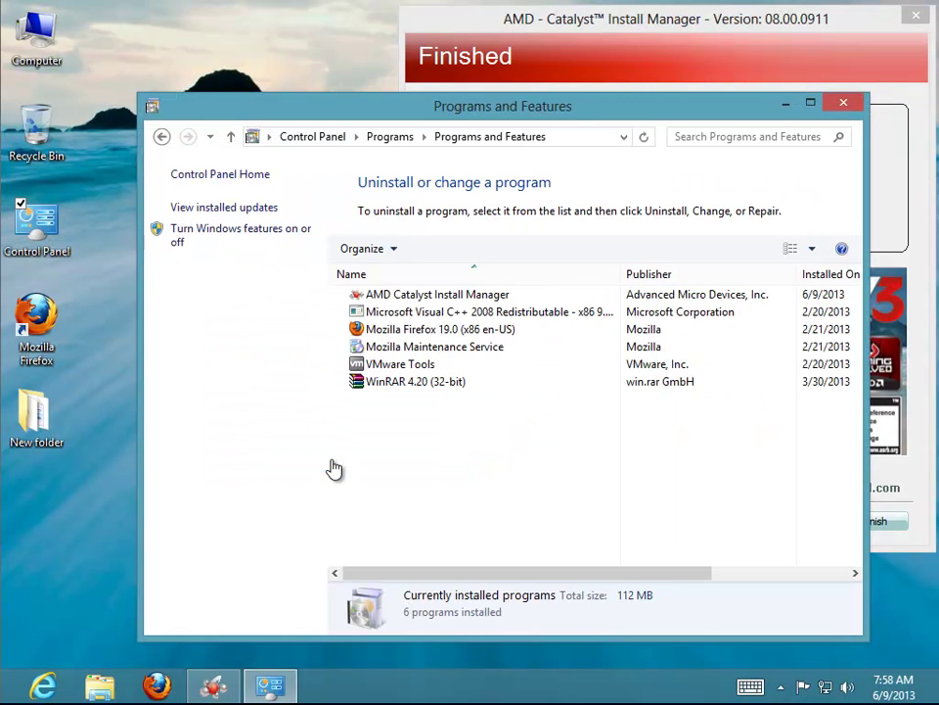
pyautogui.click(445, 297)
pyautogui.click(434, 249)
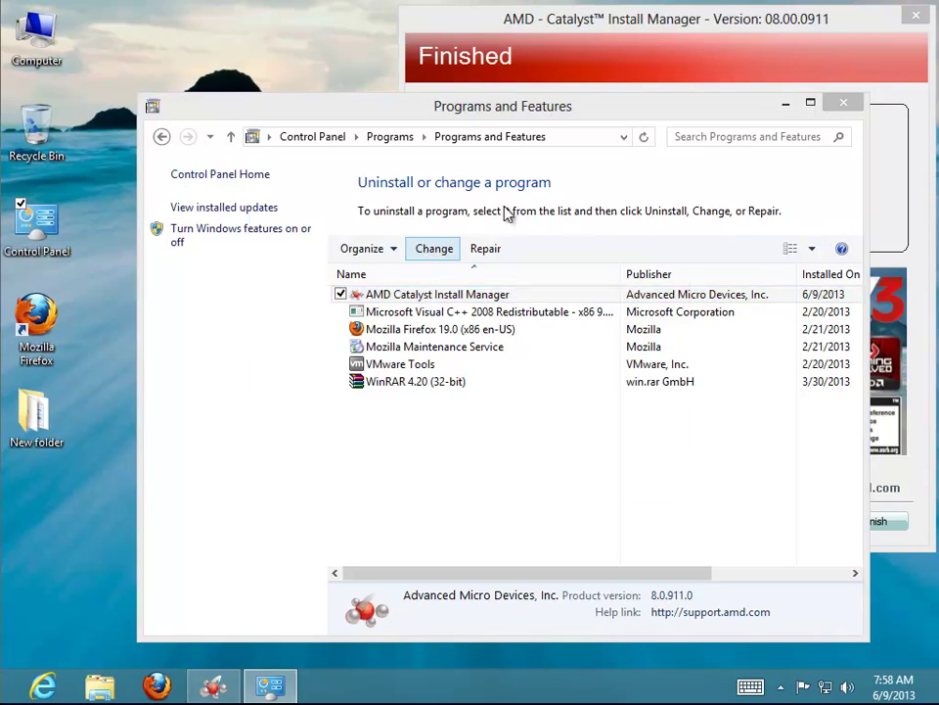
# Step: Choose Uninstall Manager in the AMD Catalyst Install Manager wizard and allow it to make changes through User Account Control
pyautogui.click(786, 102)
pyautogui.moveTo(714, 19); pyautogui.dragTo(325, 17)
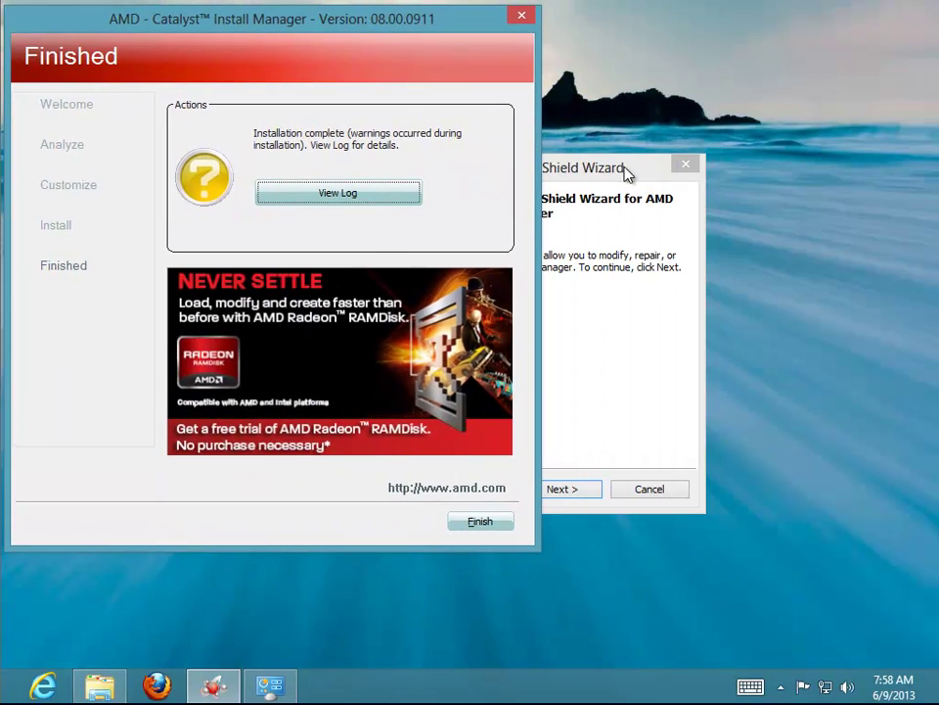
pyautogui.click(624, 169)
pyautogui.moveTo(550, 184); pyautogui.dragTo(754, 360)
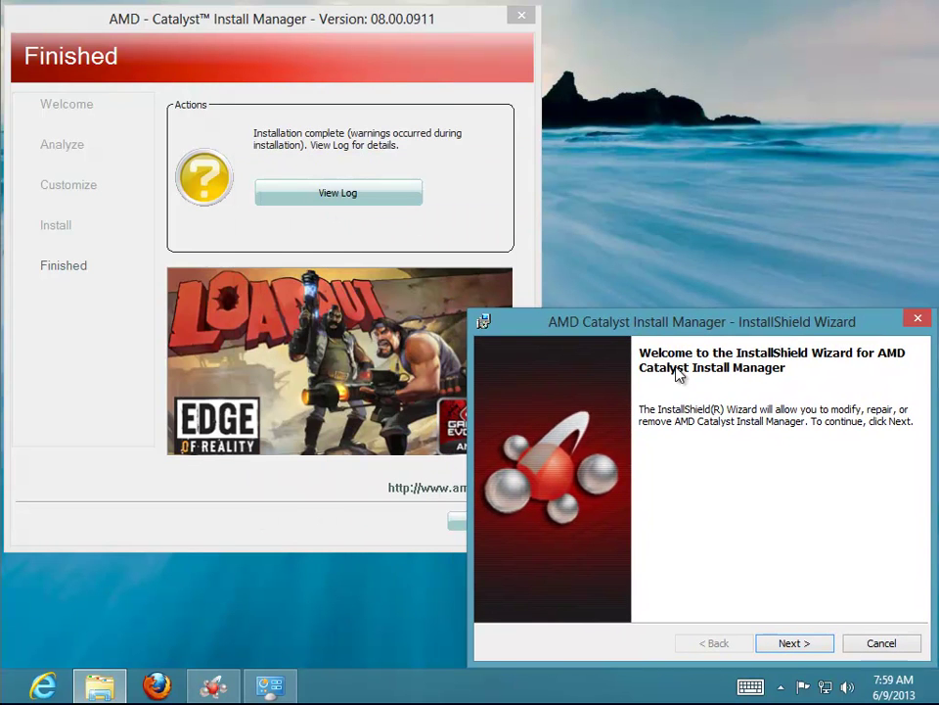
pyautogui.click(796, 643)
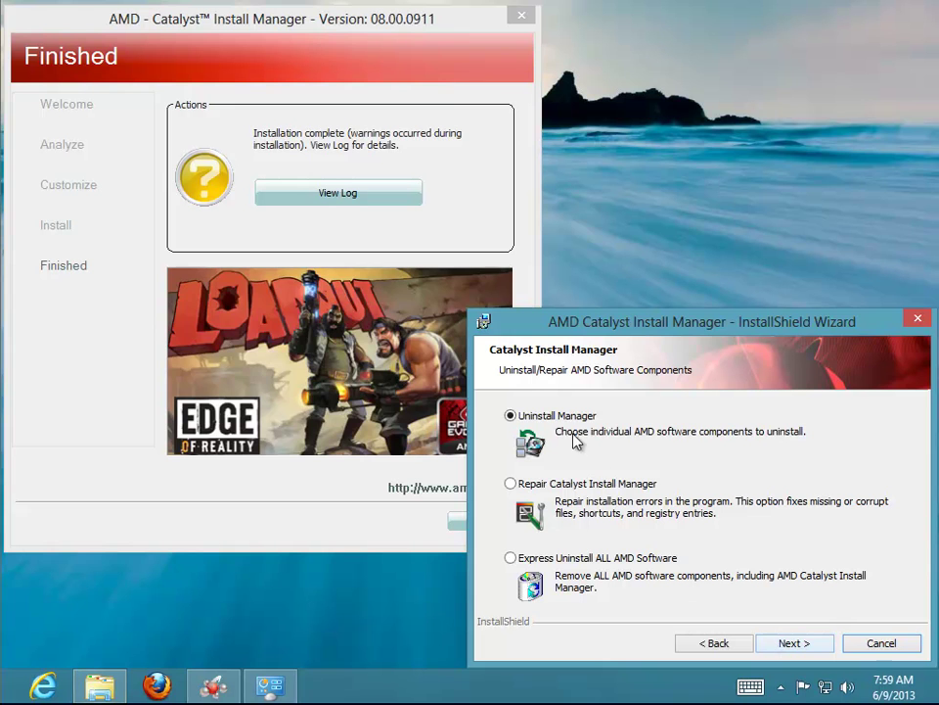
pyautogui.click(793, 645)
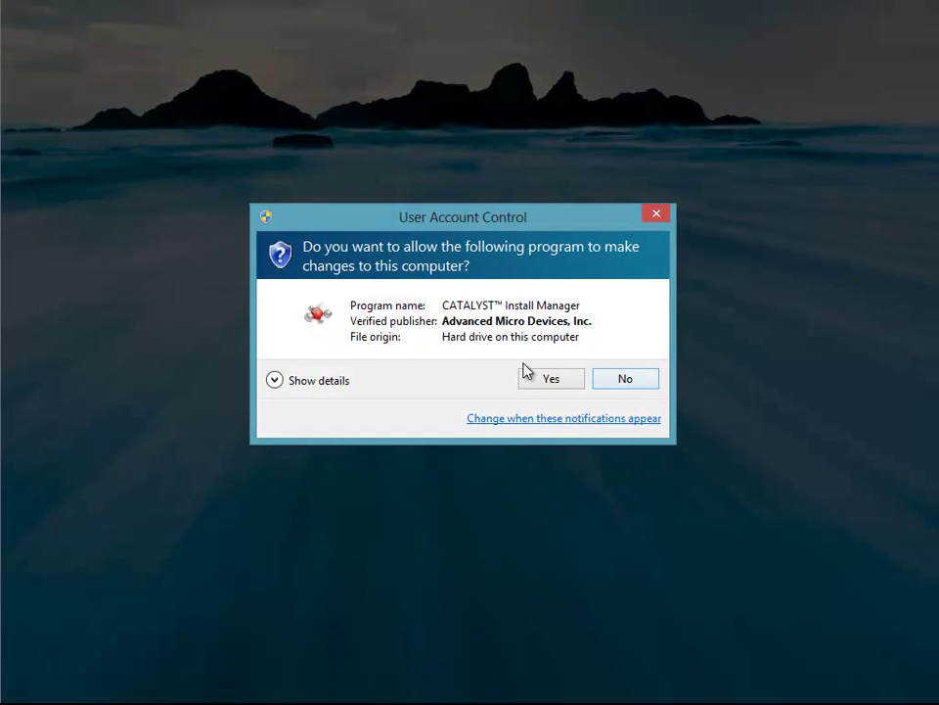
pyautogui.click(306, 384)
pyautogui.click(549, 448)
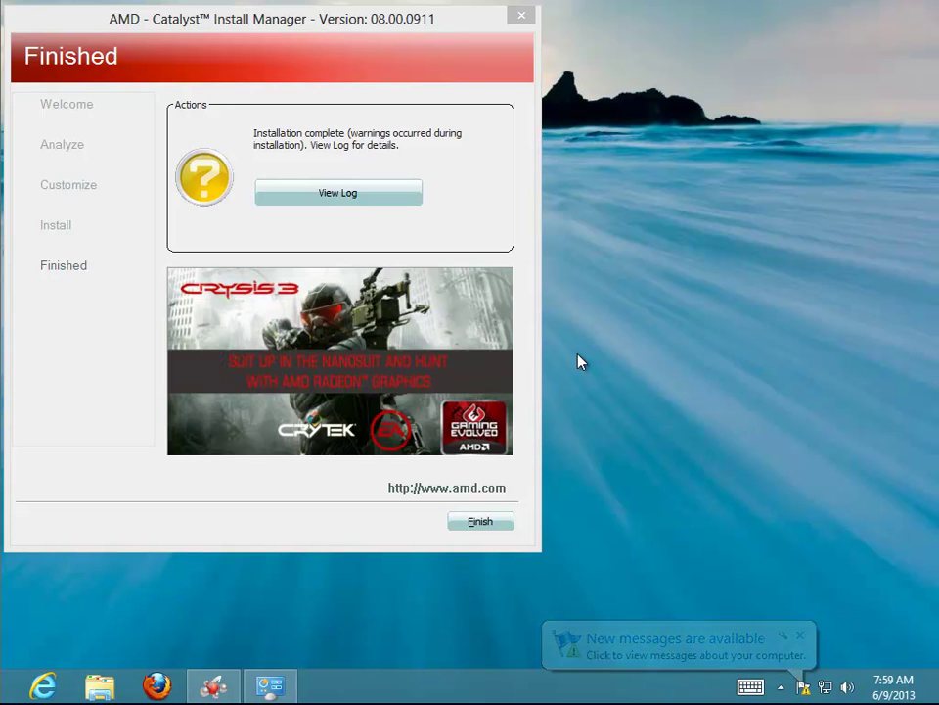
pyautogui.rightClick(698, 358)
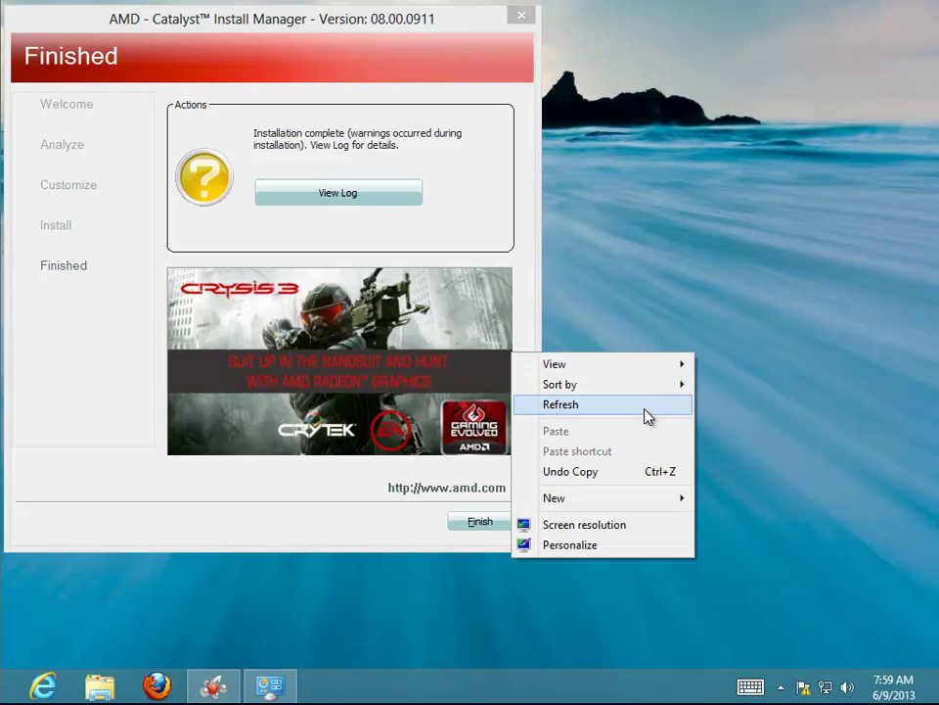
pyautogui.click(644, 409)
pyautogui.rightClick(608, 358)
pyautogui.click(582, 411)
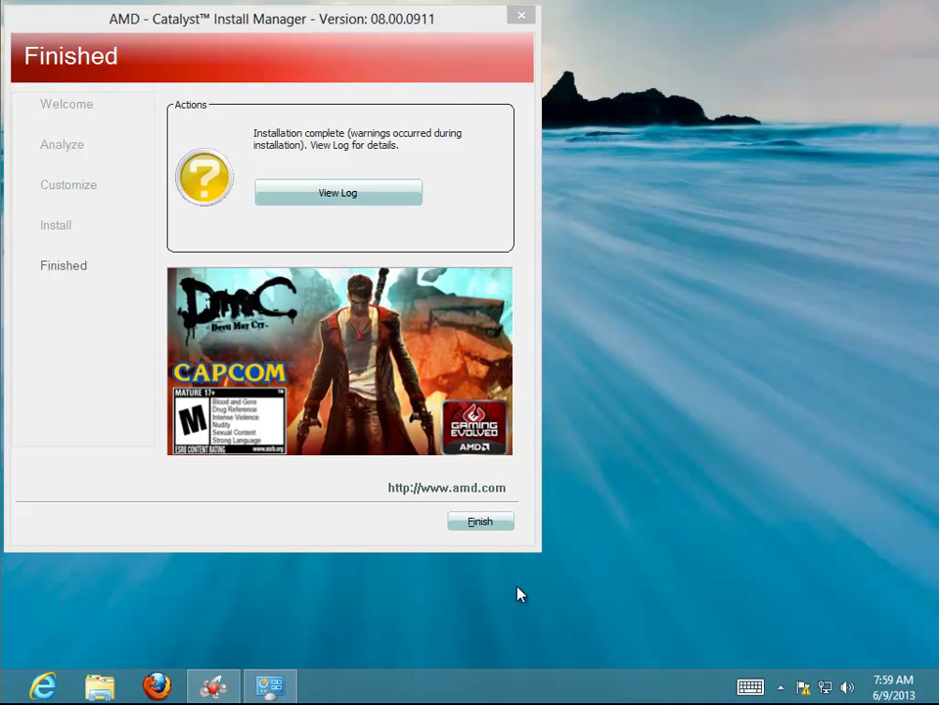
pyautogui.rightClick(675, 443)
pyautogui.click(619, 505)
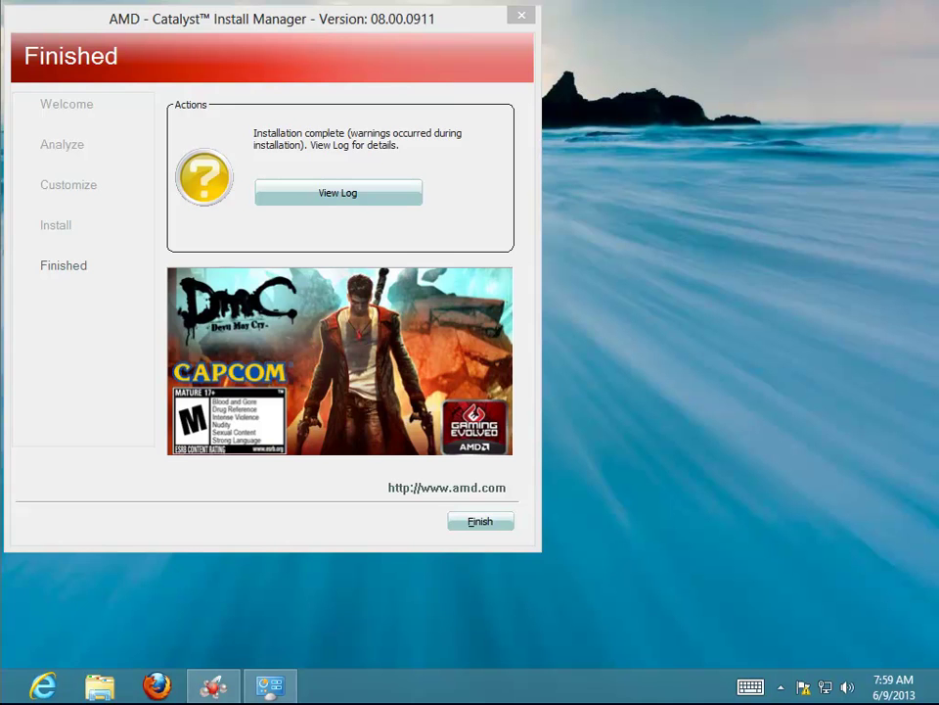